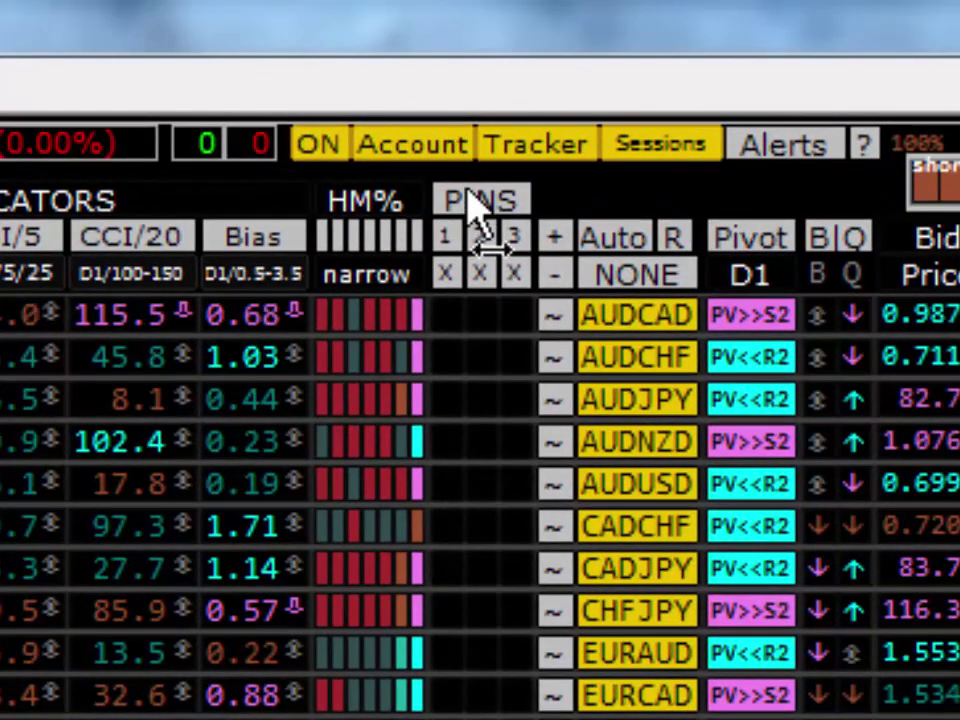
- Enable PIN buttons 1, 2 and 3 in the dashboard's PINS section
{"action": "left_click", "coordinate": [445, 237]}
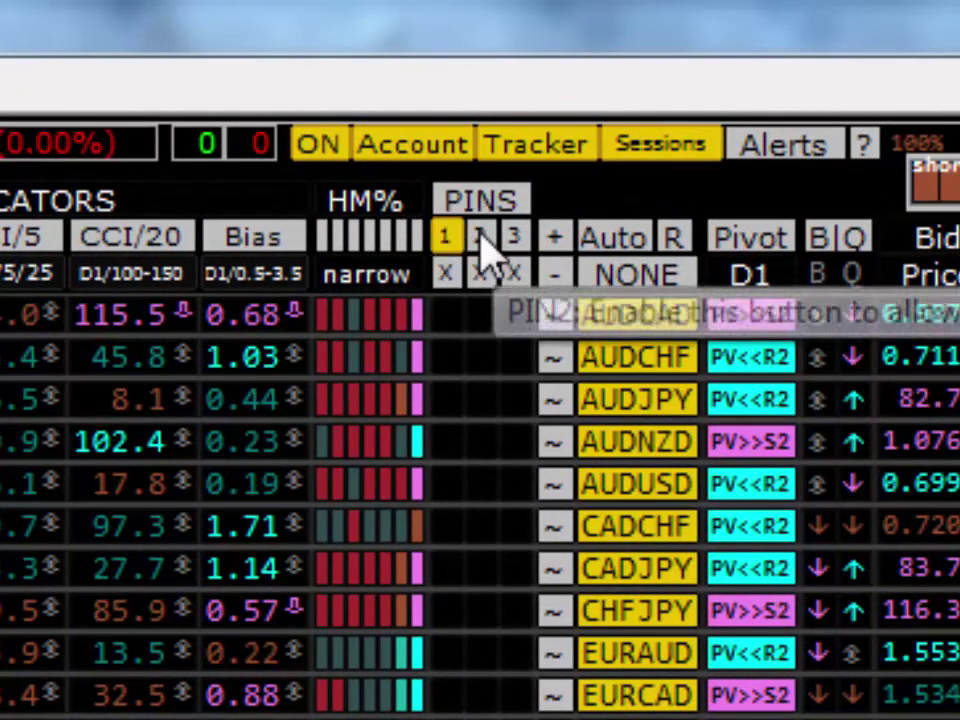
{"action": "left_click", "coordinate": [479, 237]}
{"action": "left_click", "coordinate": [513, 238]}
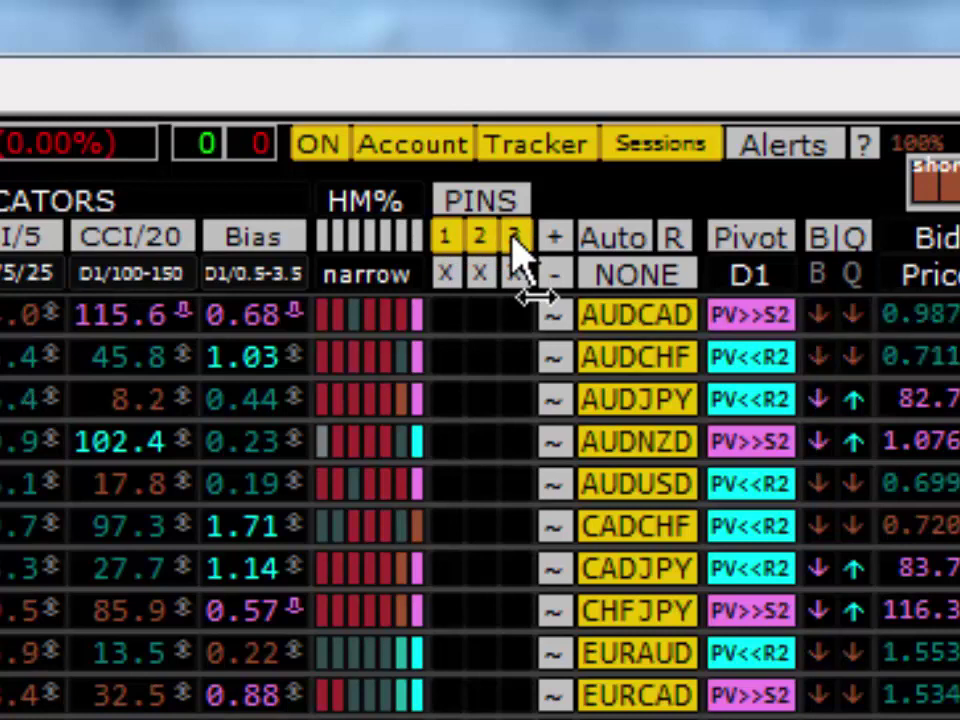
{"action": "left_click", "coordinate": [513, 238]}
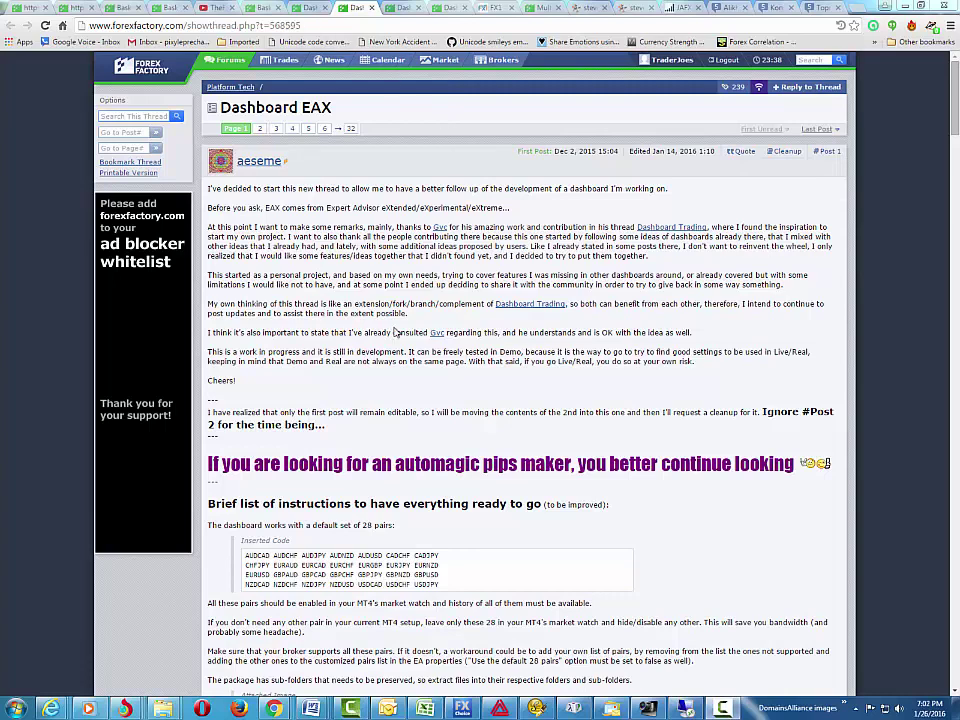
- In the browser's Dashboard EAX thread, save the current revision bundle to Installation Files as DBMultiASMdevX006d1.deploy (1).zip
{"action": "scroll", "coordinate": [364, 303], "scroll_direction": "down", "scroll_amount": 10}
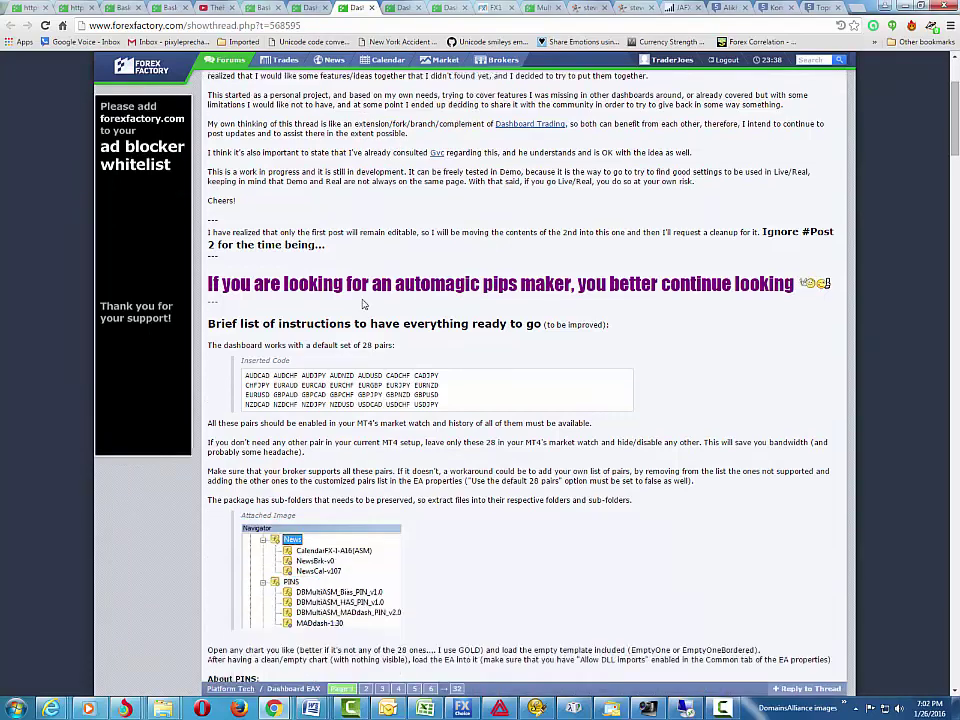
{"action": "scroll", "coordinate": [364, 303], "scroll_direction": "down", "scroll_amount": 8}
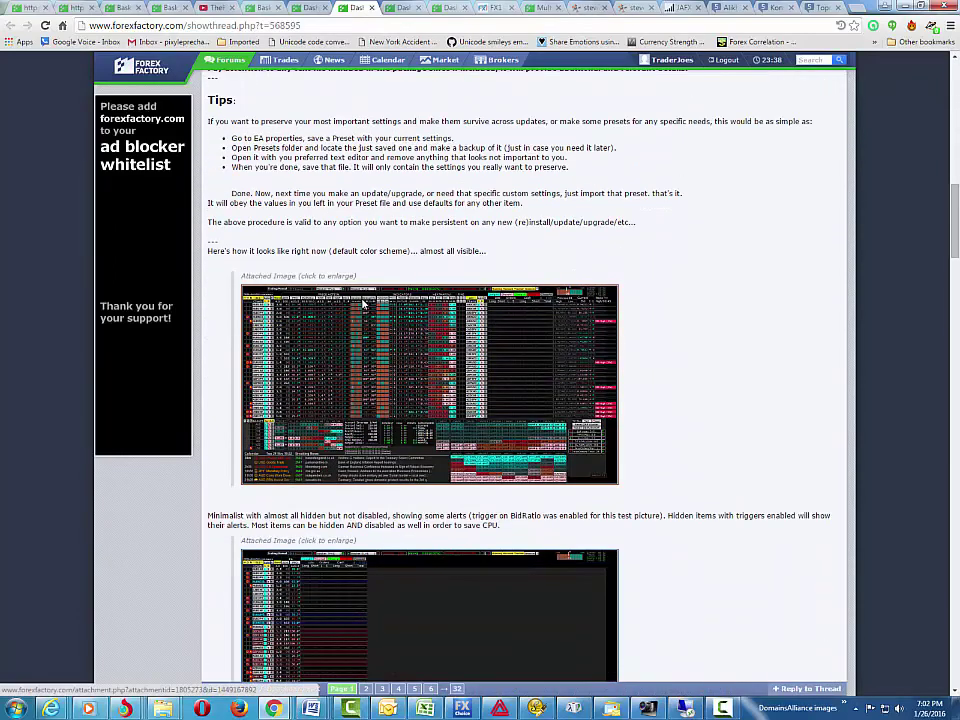
{"action": "scroll", "coordinate": [364, 305], "scroll_direction": "down", "scroll_amount": 4}
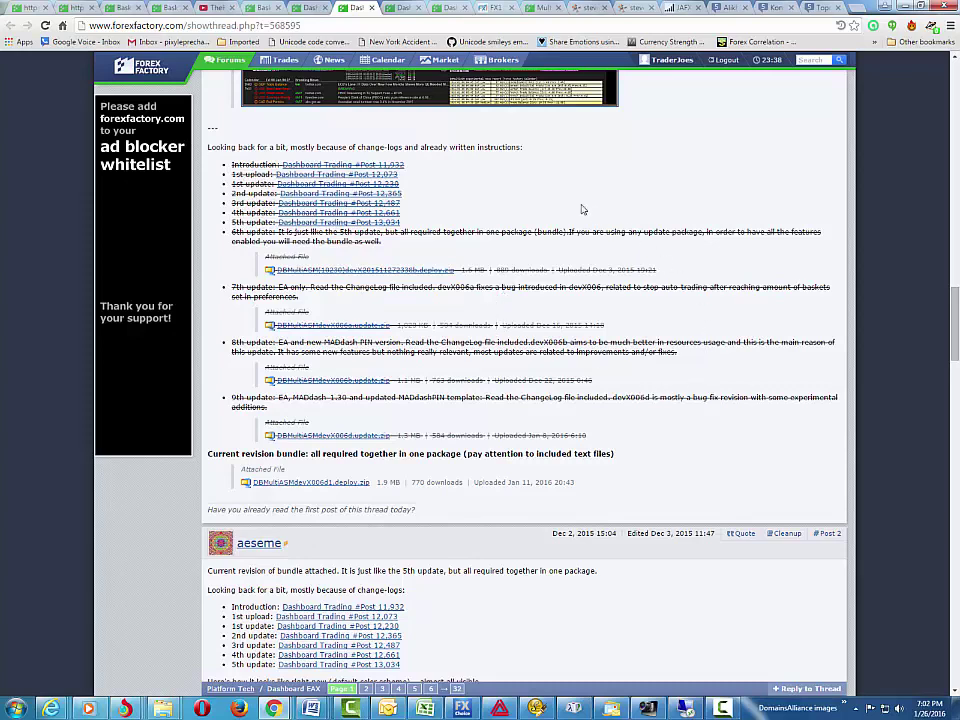
{"action": "scroll", "coordinate": [410, 214], "scroll_direction": "down", "scroll_amount": 2}
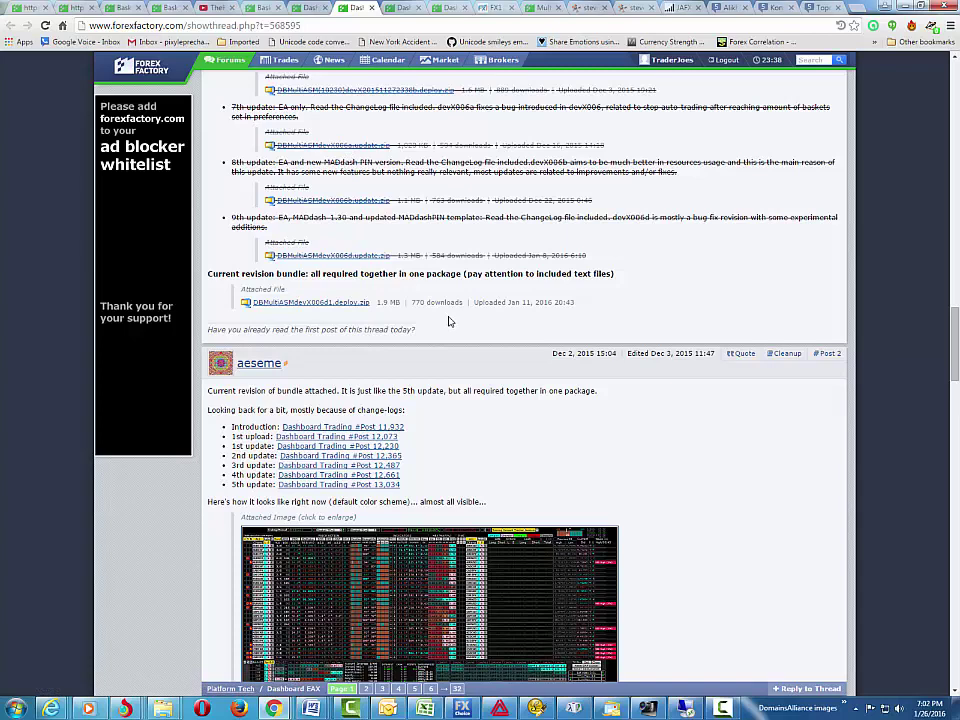
{"action": "scroll", "coordinate": [449, 321], "scroll_direction": "down", "scroll_amount": 1}
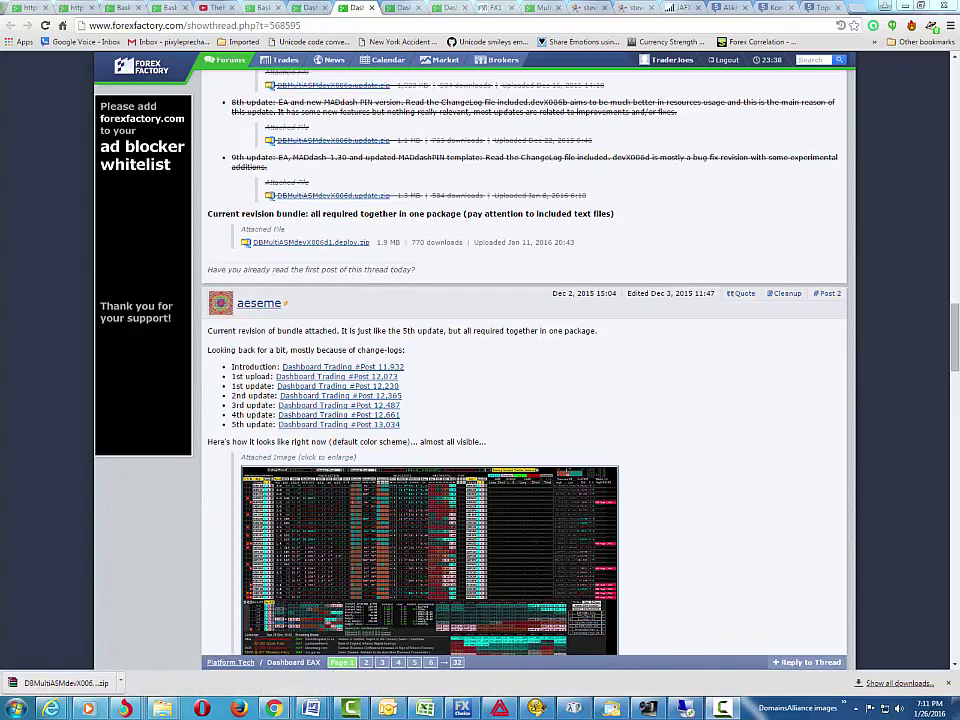
{"action": "right_click", "coordinate": [319, 246]}
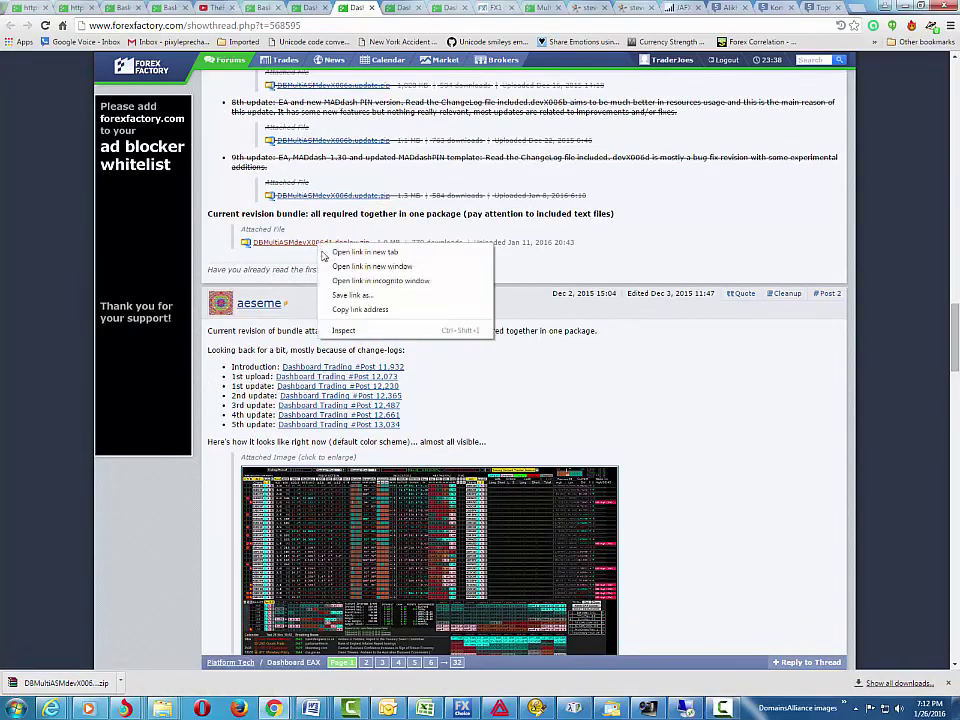
{"action": "left_click", "coordinate": [350, 295]}
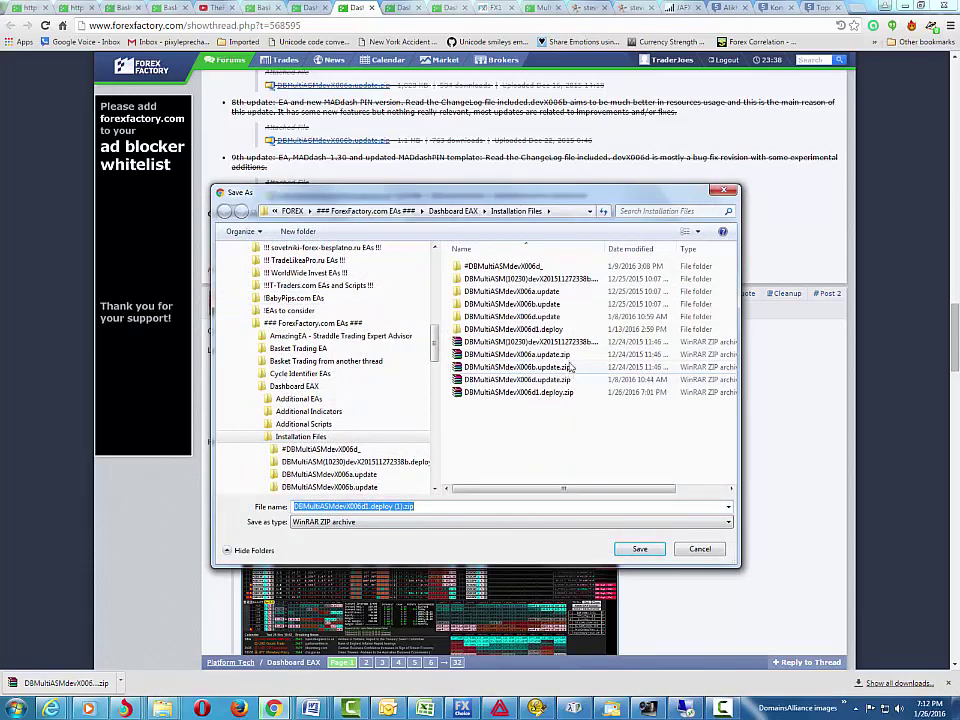
{"action": "left_click", "coordinate": [640, 550]}
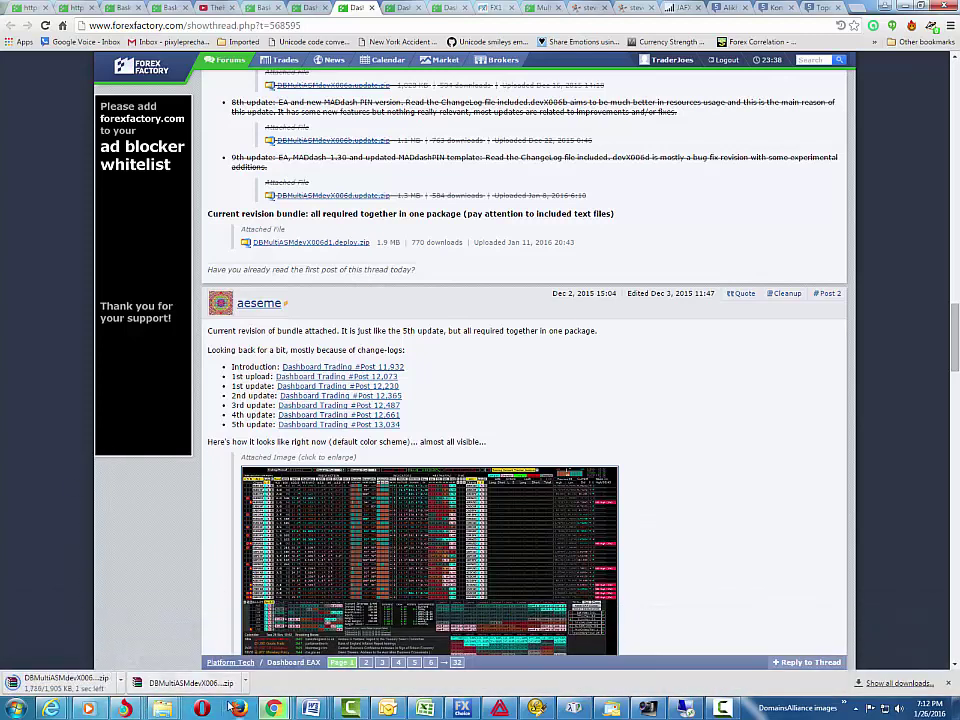
- Show the downloaded archive in its folder and select the DBMultiASMdevX006d1.deploy folder
{"action": "right_click", "coordinate": [135, 690]}
{"action": "left_click", "coordinate": [153, 651]}
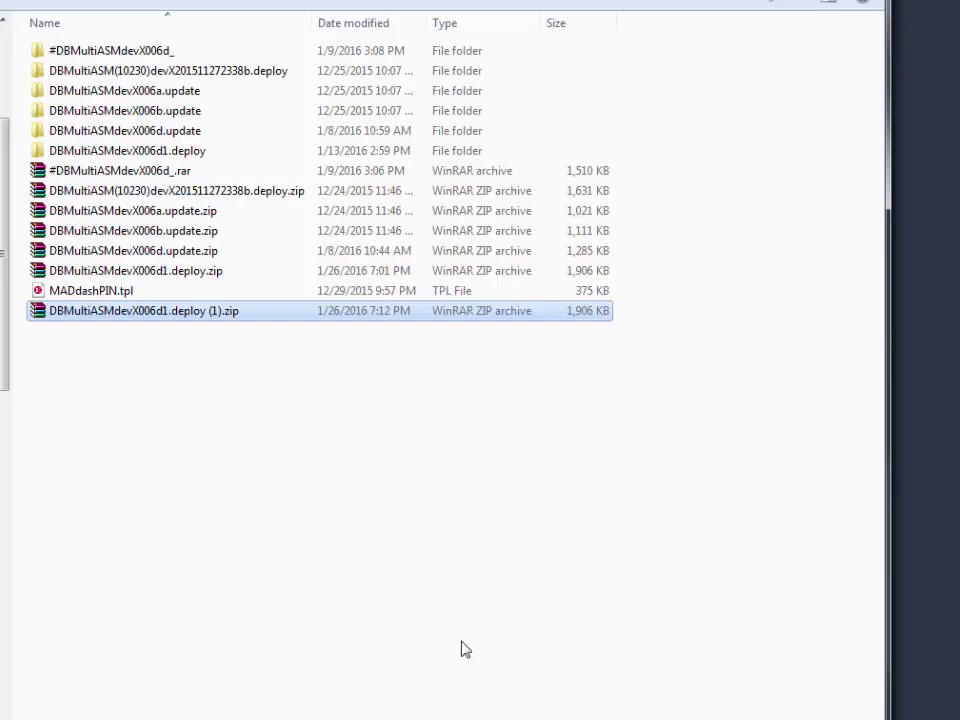
{"action": "left_click", "coordinate": [145, 155]}
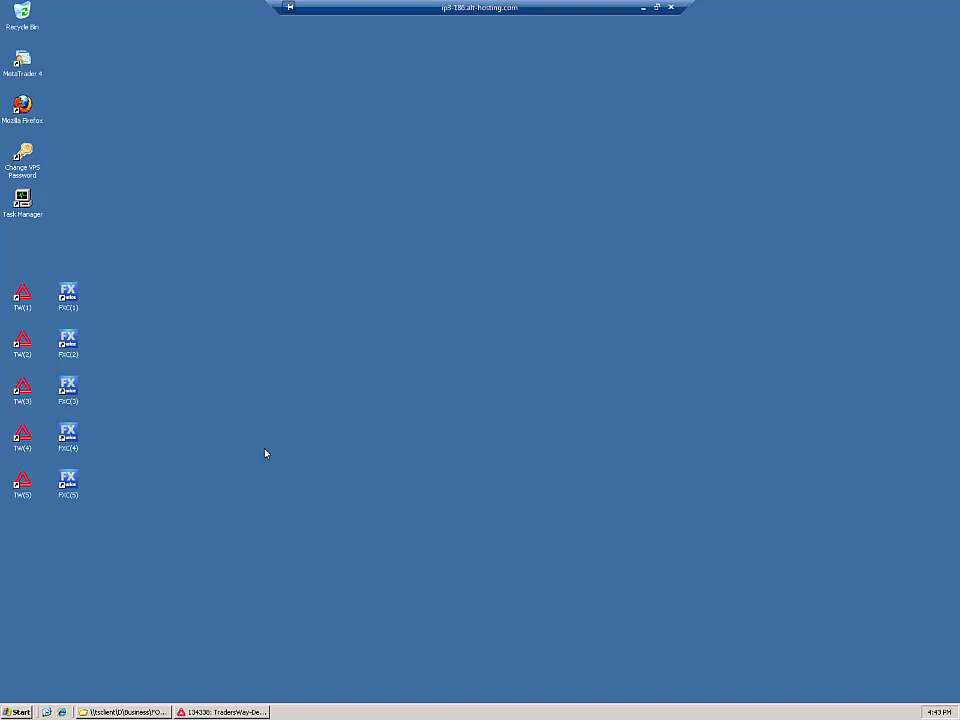
- On the remote desktop, bring up the extracted package folder and open OSTrueTypeFonts and its Fonts subfolder
{"action": "left_click", "coordinate": [124, 712]}
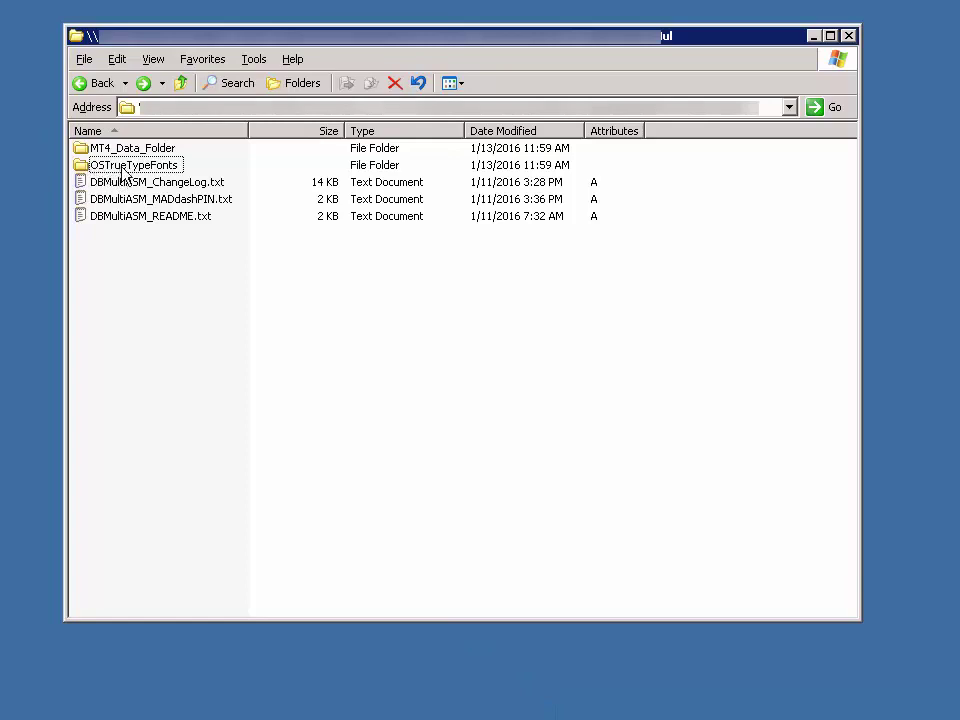
{"action": "left_click", "coordinate": [97, 148]}
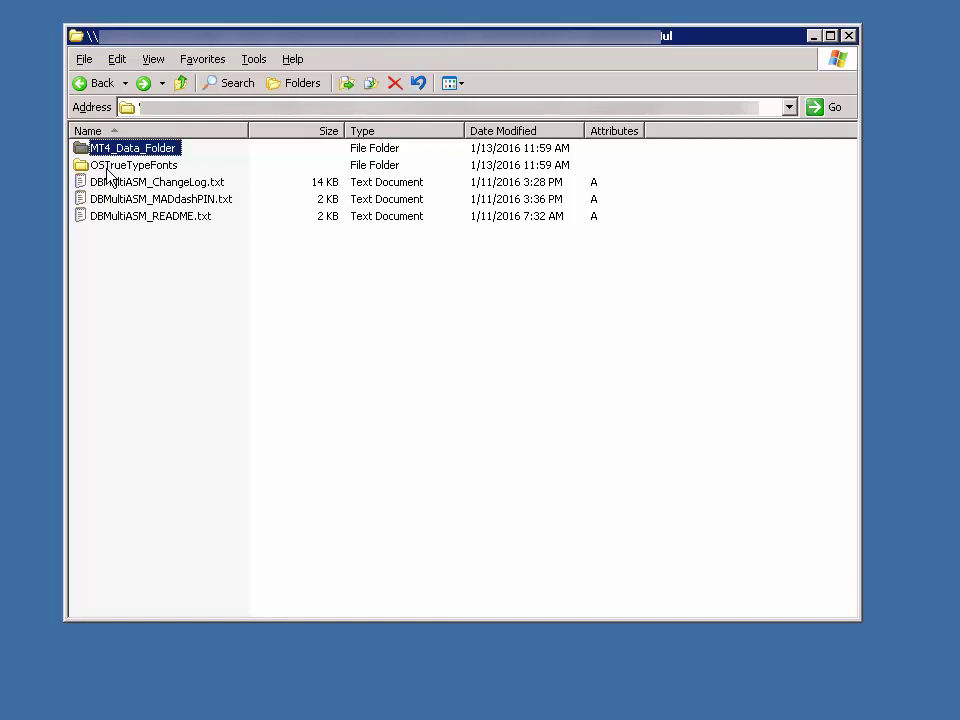
{"action": "left_click", "coordinate": [110, 166]}
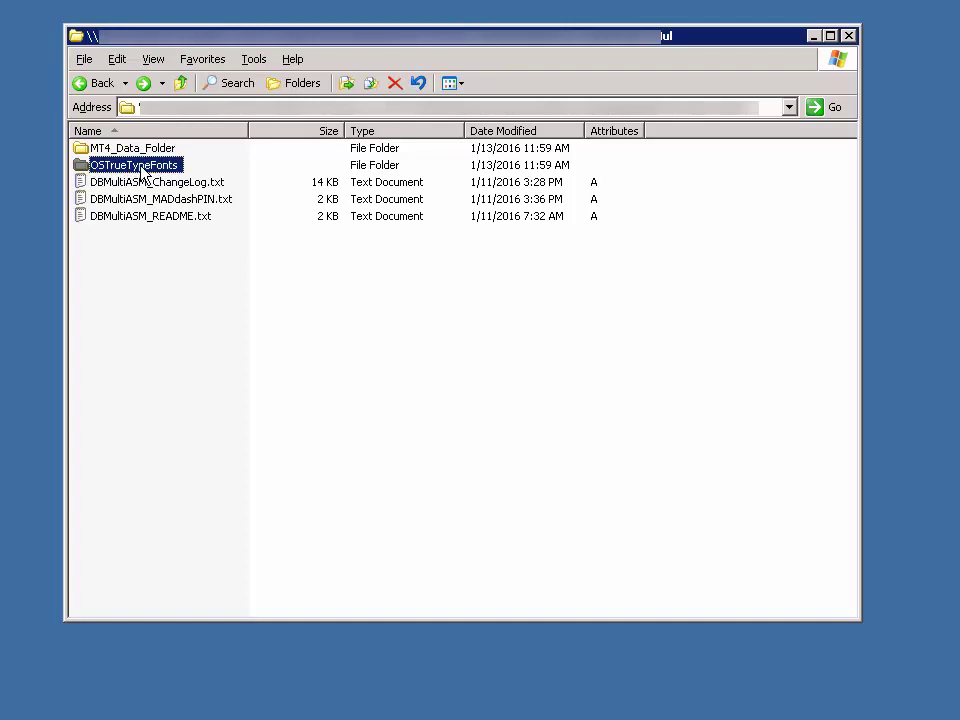
{"action": "double_click", "coordinate": [141, 171]}
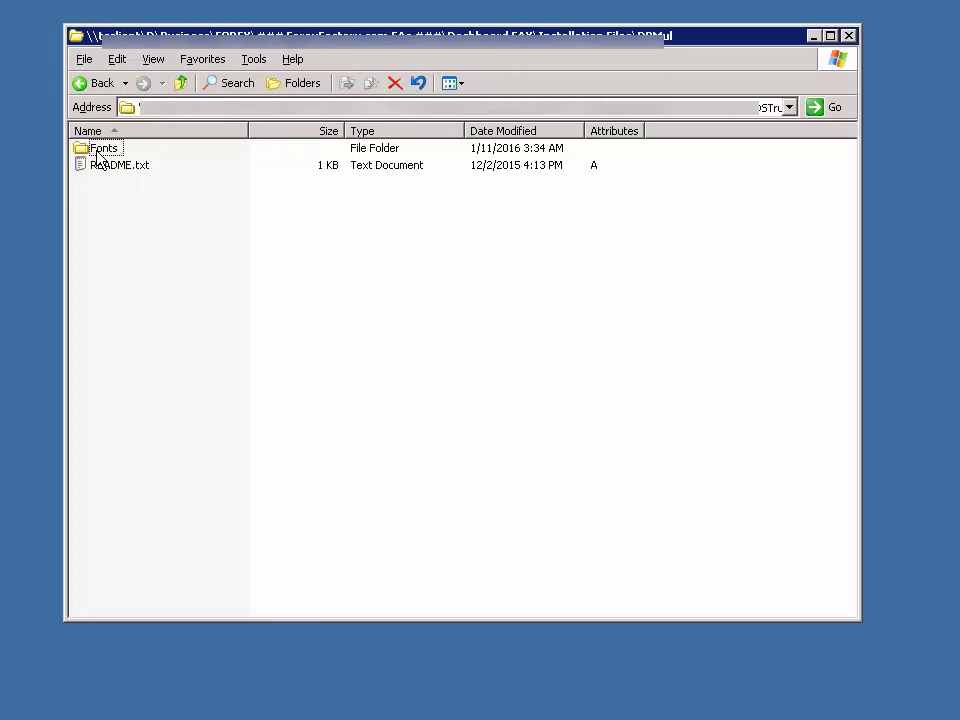
{"action": "double_click", "coordinate": [98, 150]}
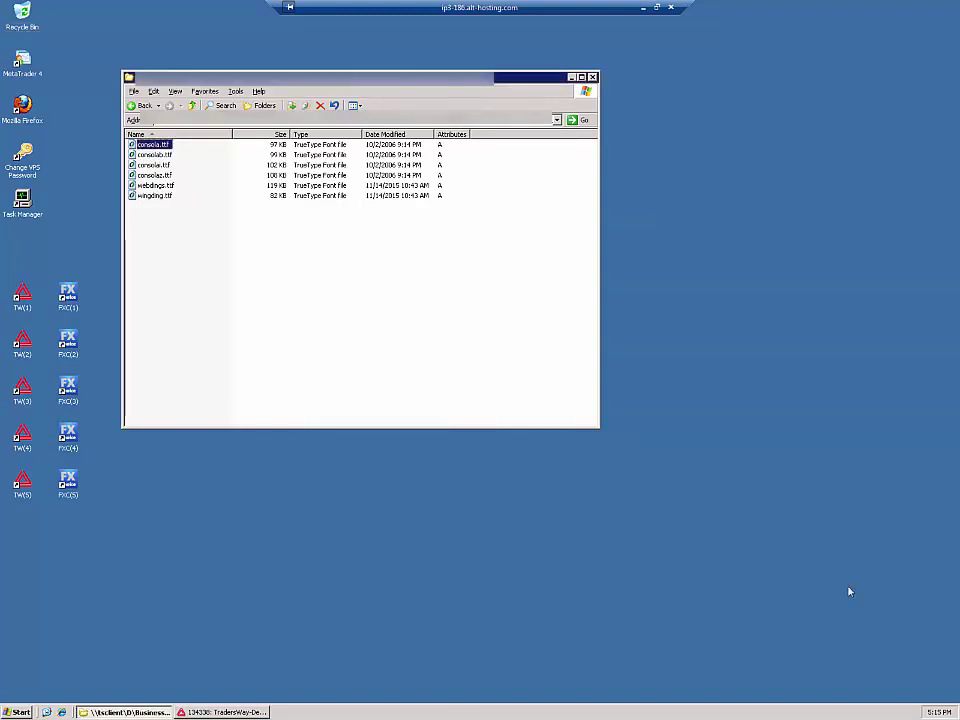
- Open the Windows system fonts folder by running the command "fonts"
{"action": "key", "text": "super+r"}
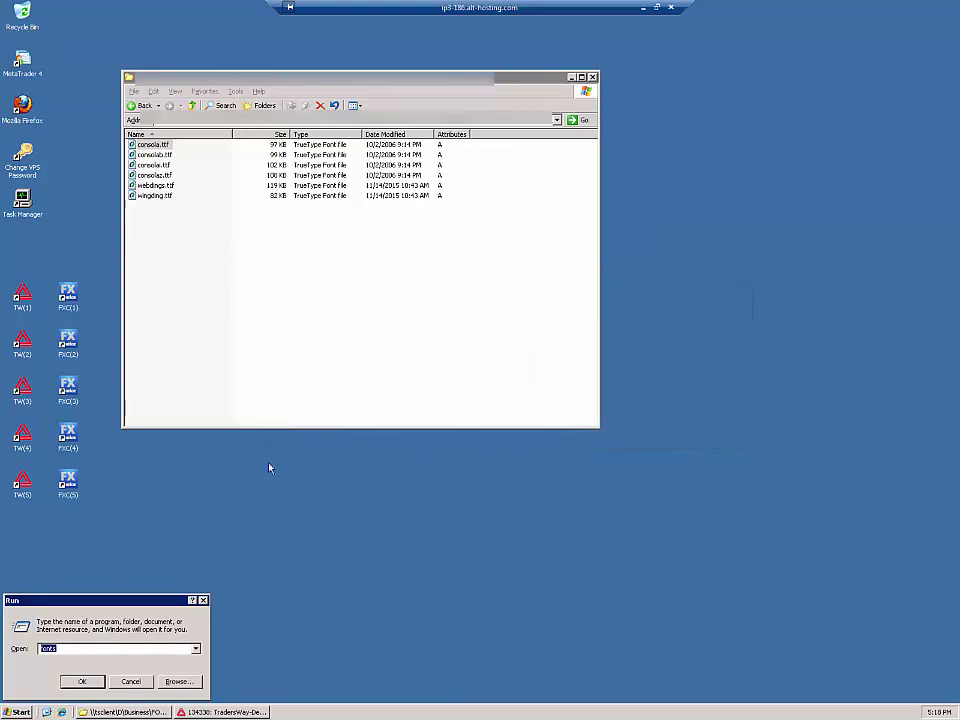
{"action": "key", "text": "BackSpace"}
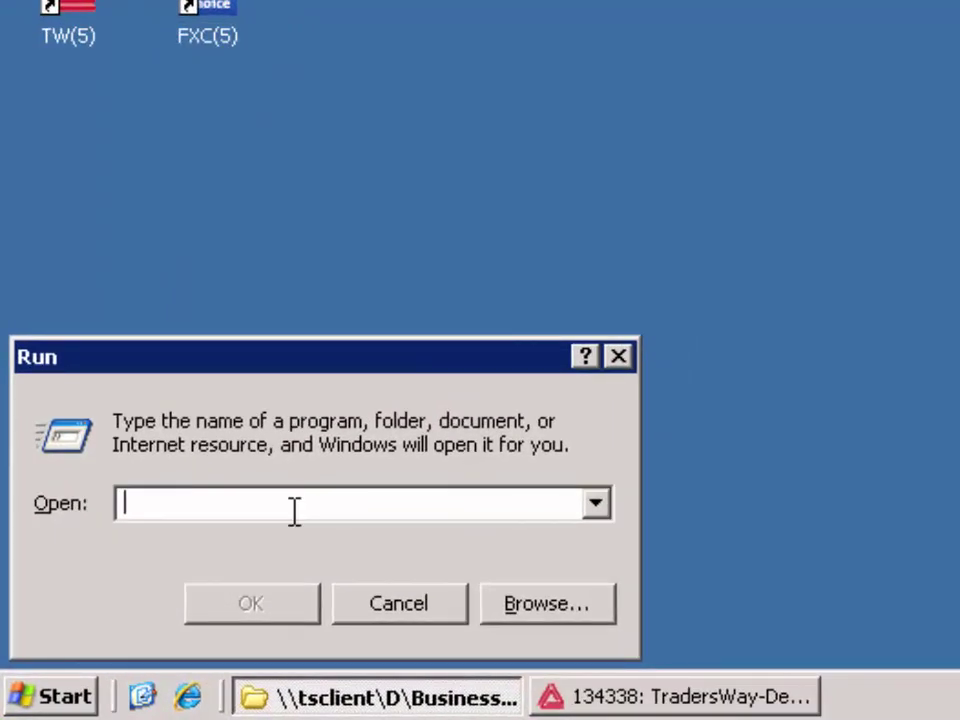
{"action": "type", "text": "fon"}
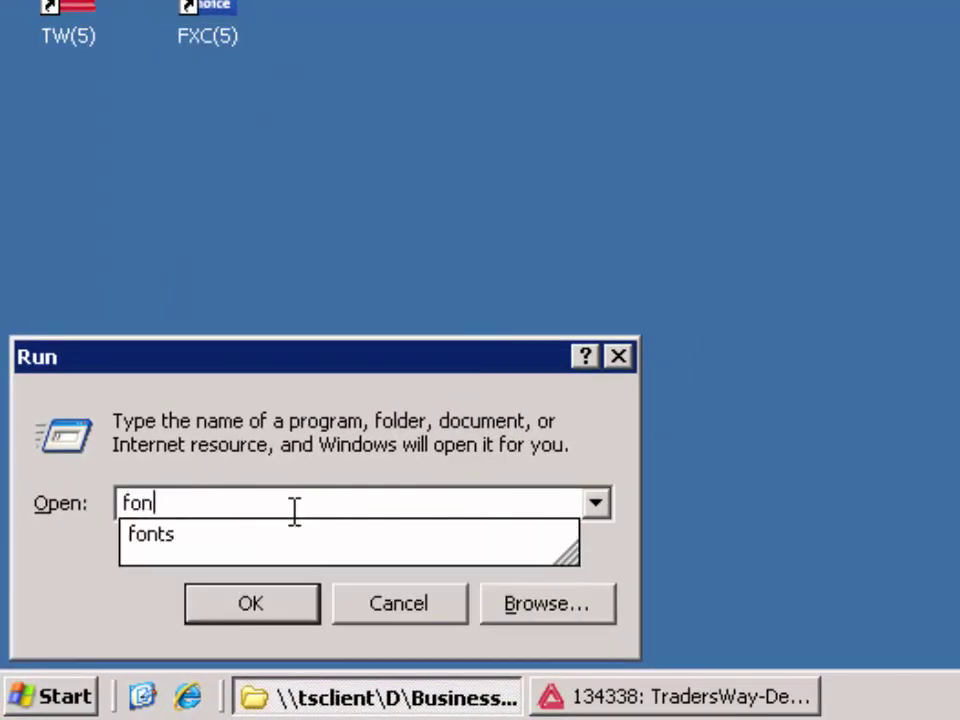
{"action": "type", "text": "ts"}
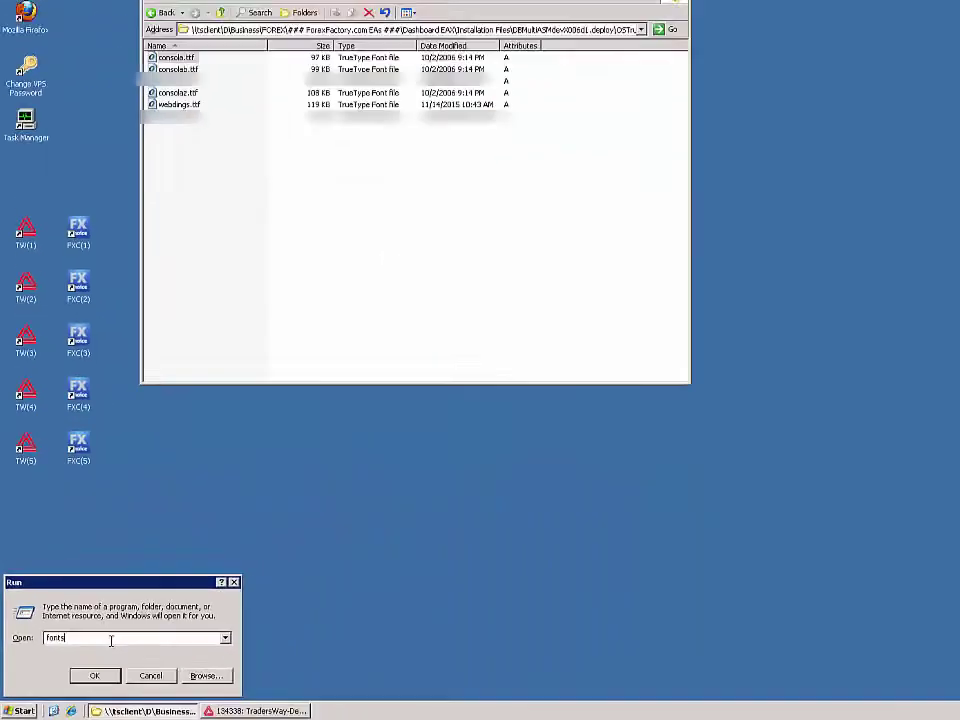
{"action": "key", "text": "Return"}
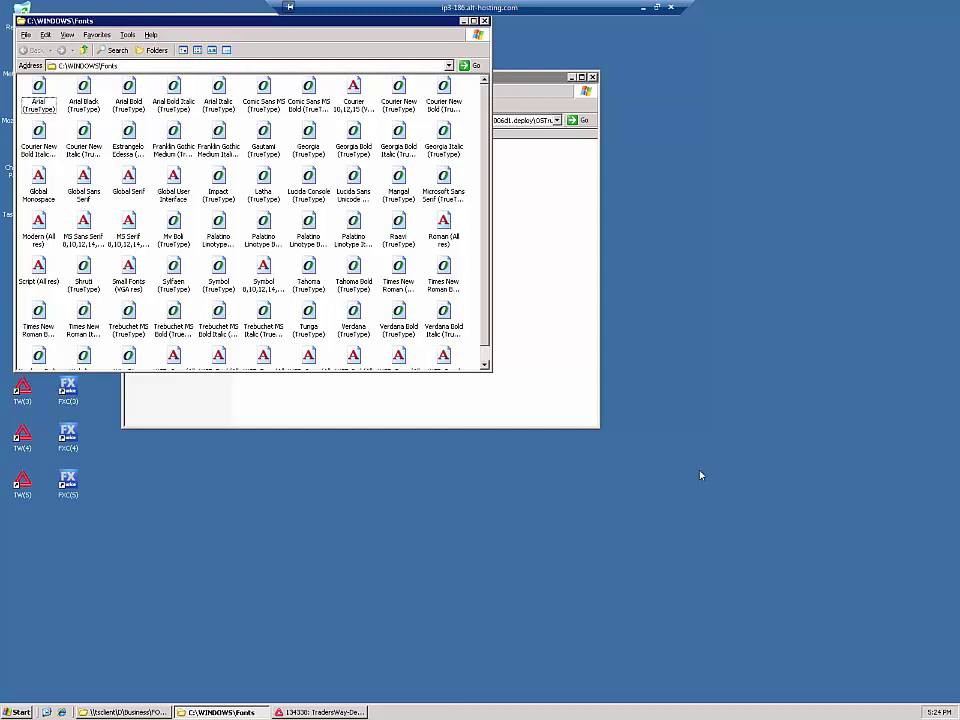
- Copy all six TrueType font files from the package's Fonts folder
{"action": "left_click", "coordinate": [515, 80]}
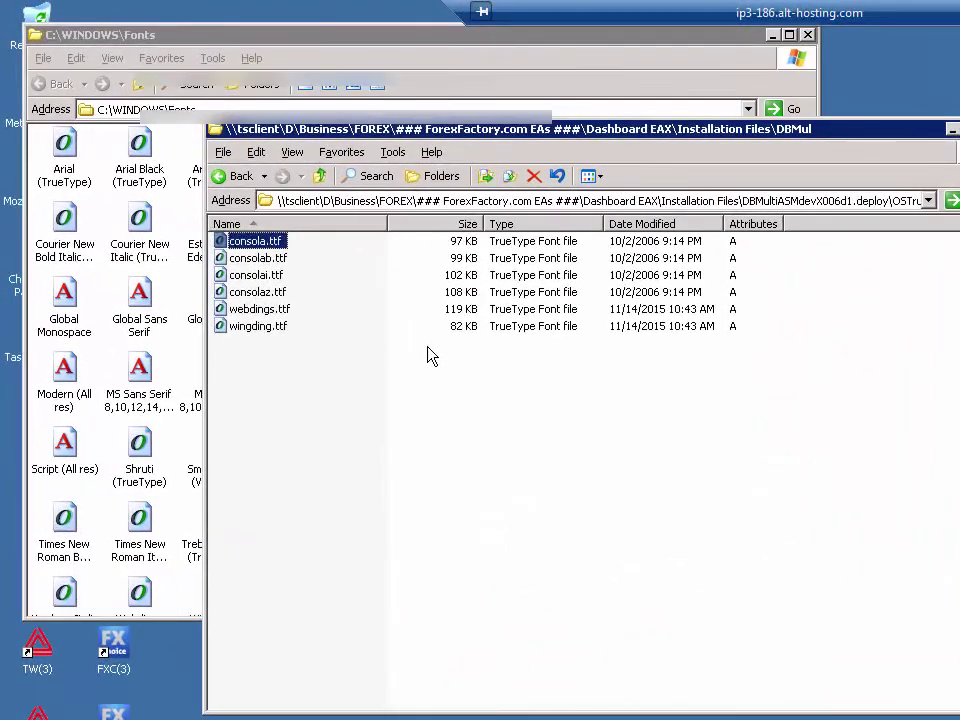
{"action": "left_click", "coordinate": [270, 224]}
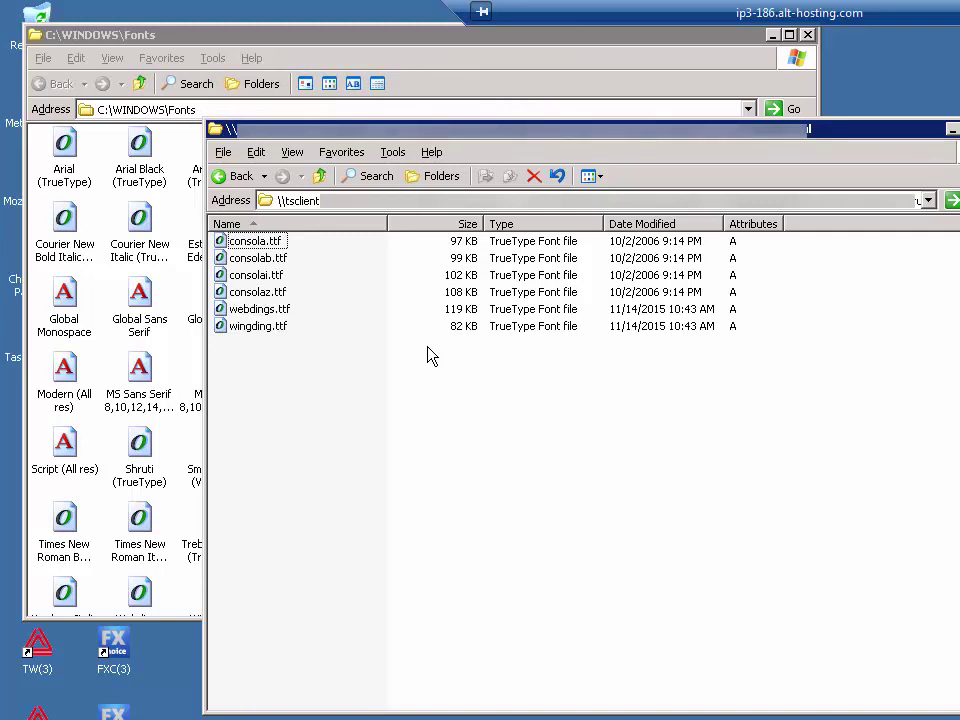
{"action": "key", "text": "ctrl+a"}
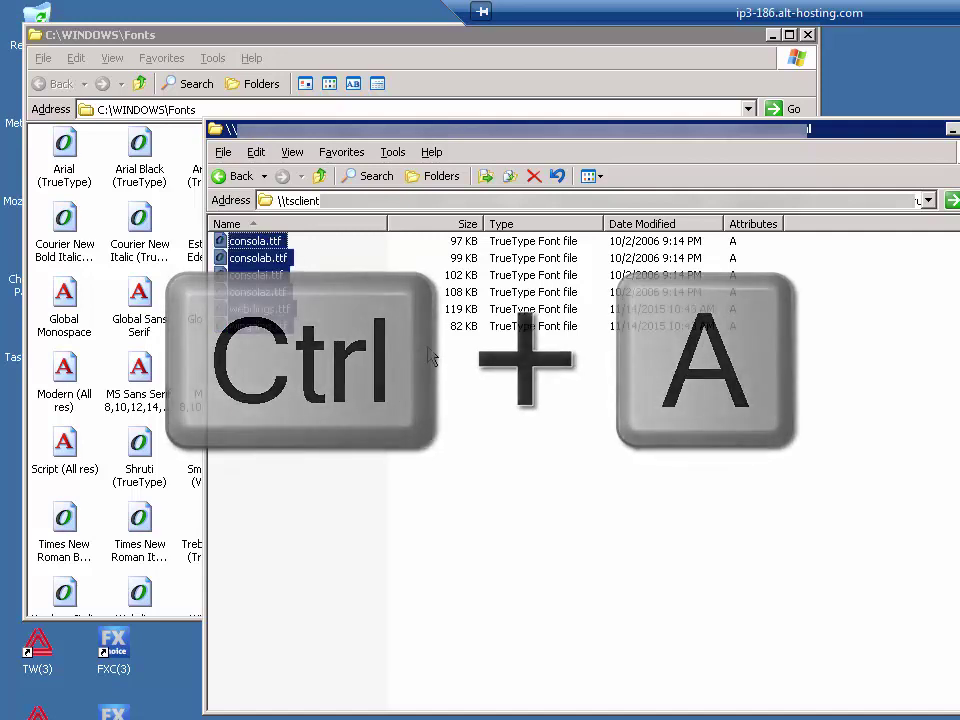
{"action": "key", "text": "ctrl+c"}
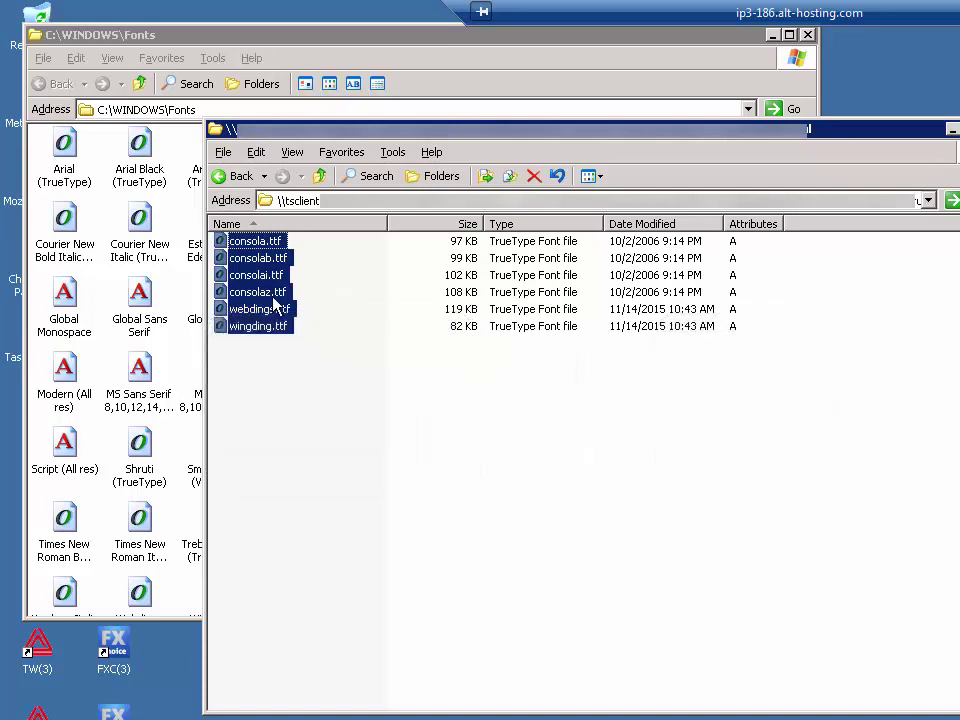
{"action": "right_click", "coordinate": [270, 266]}
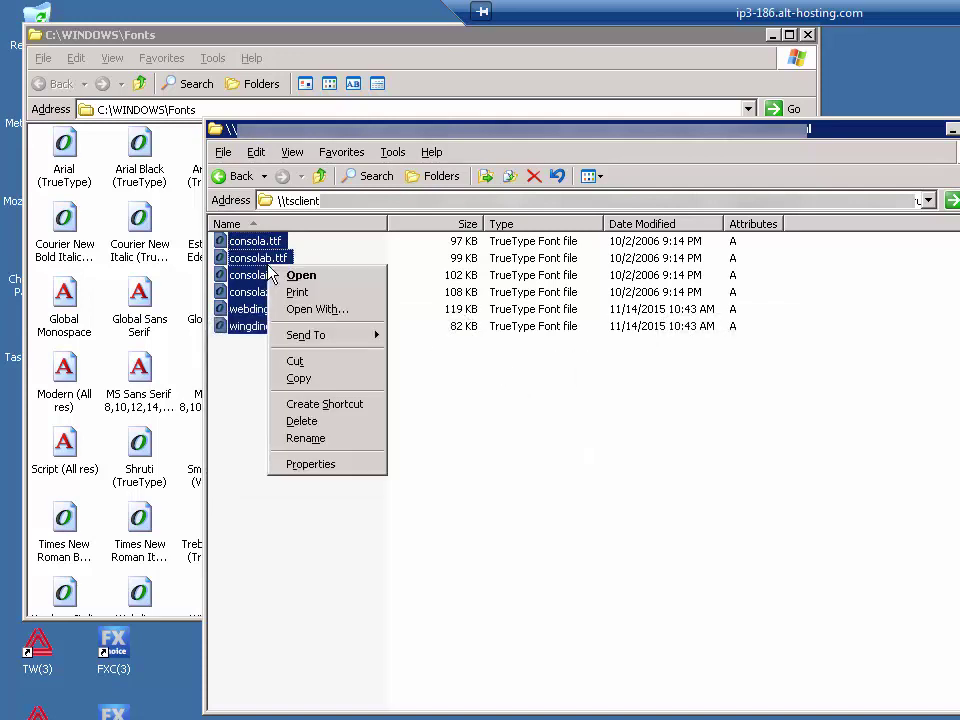
{"action": "left_click", "coordinate": [314, 380]}
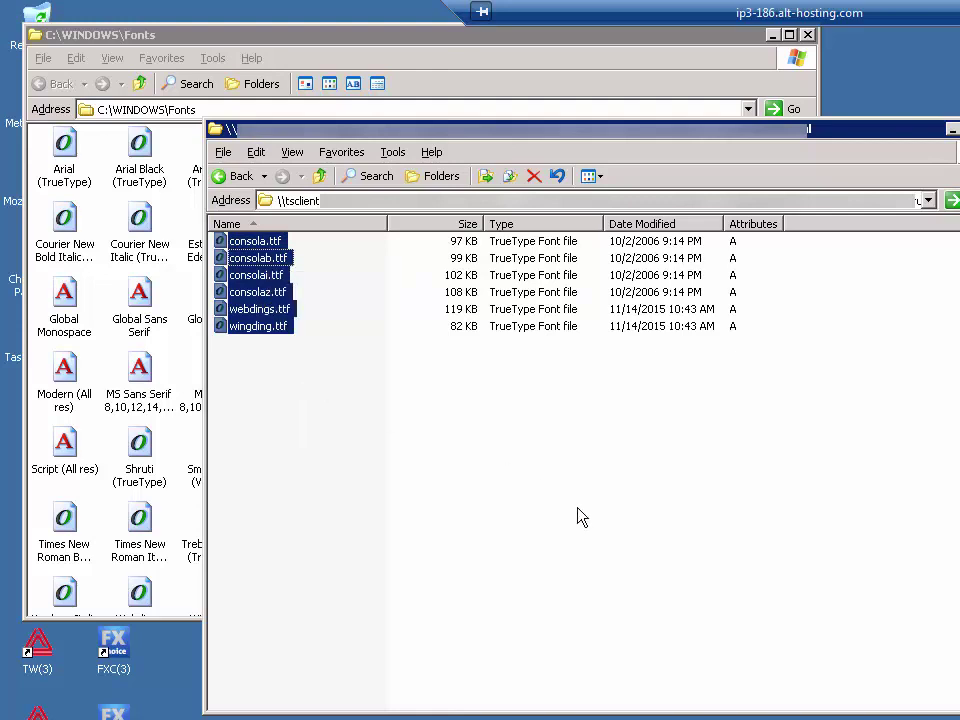
- Install the copied fonts by pasting them into C:\WINDOWS\Fonts, and close that folder
{"action": "left_click", "coordinate": [327, 47]}
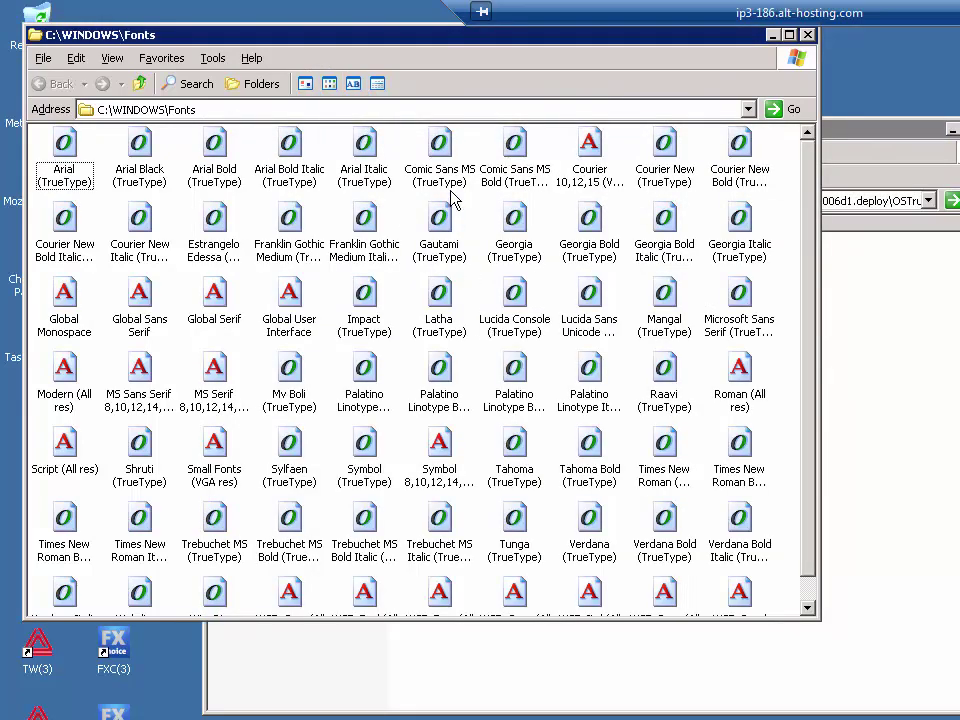
{"action": "right_click", "coordinate": [476, 219]}
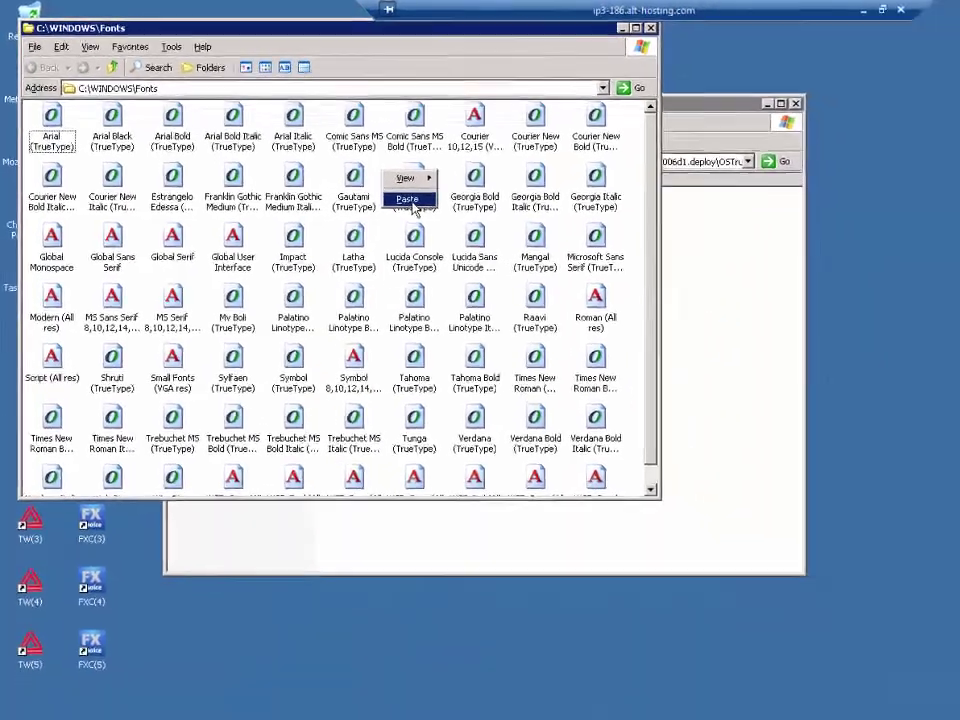
{"action": "left_click", "coordinate": [507, 248]}
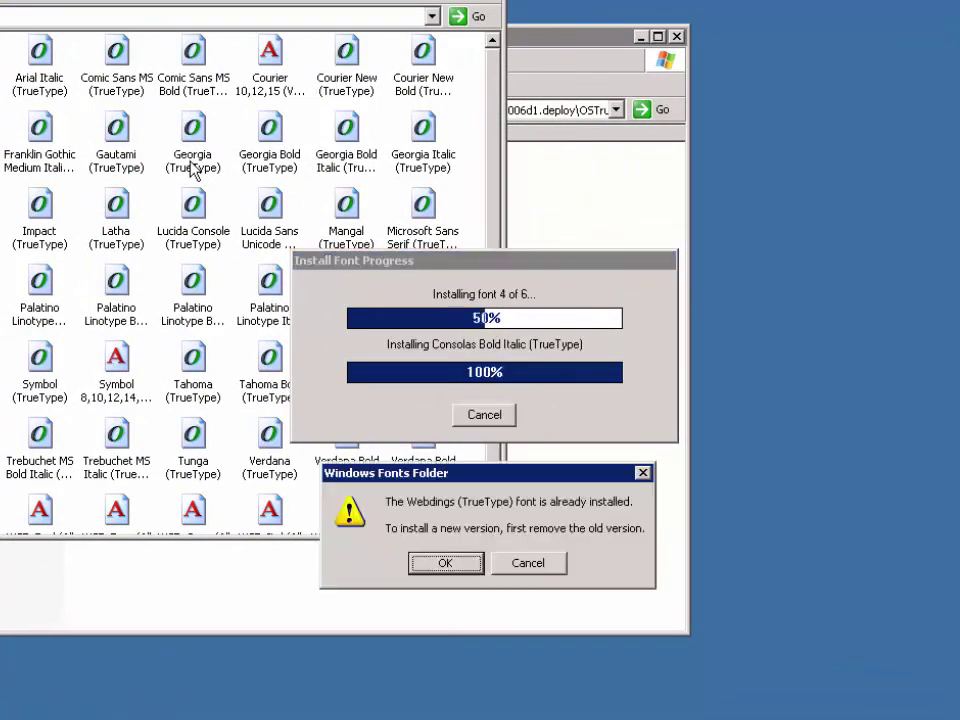
{"action": "left_click", "coordinate": [465, 568]}
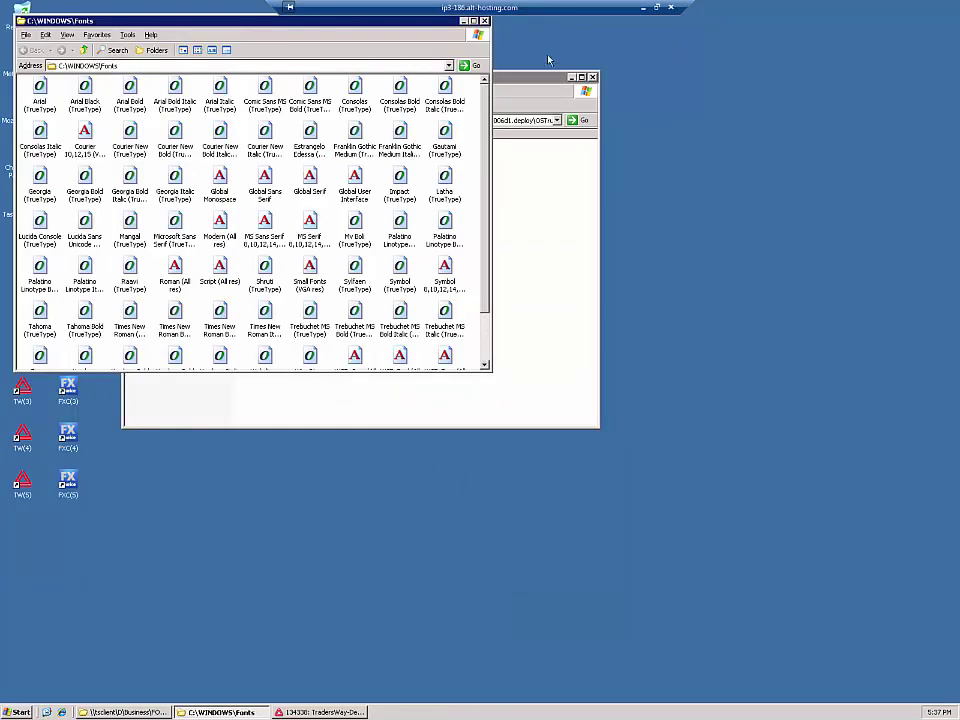
{"action": "left_click", "coordinate": [484, 21]}
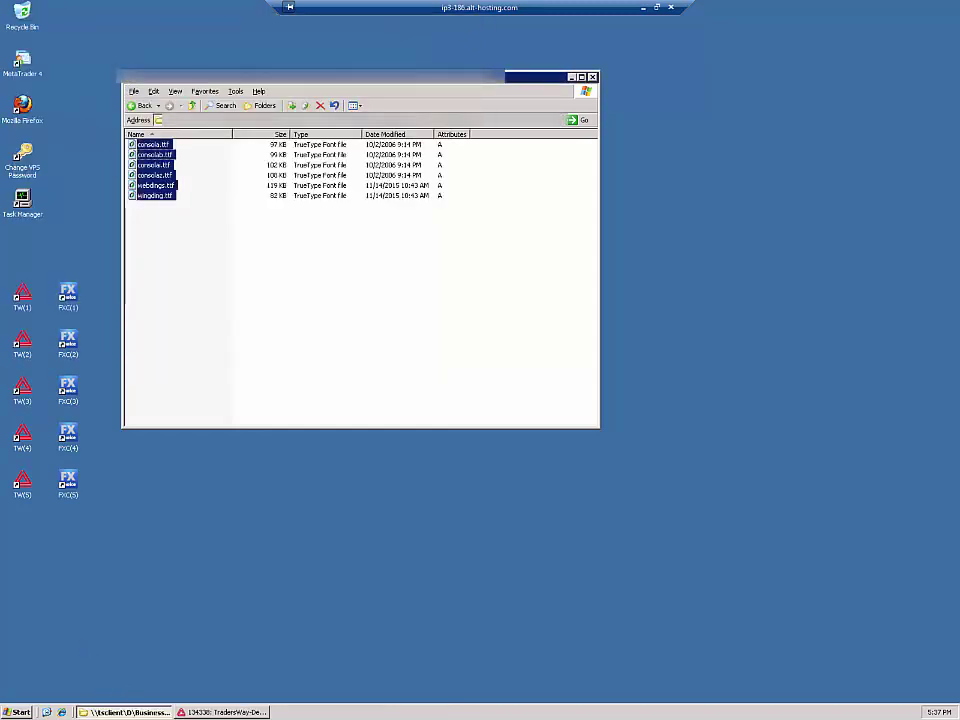
- Launch the FXC(1) MetaTrader terminal and open its data folder
{"action": "left_click", "coordinate": [68, 296]}
{"action": "left_click", "coordinate": [68, 296]}
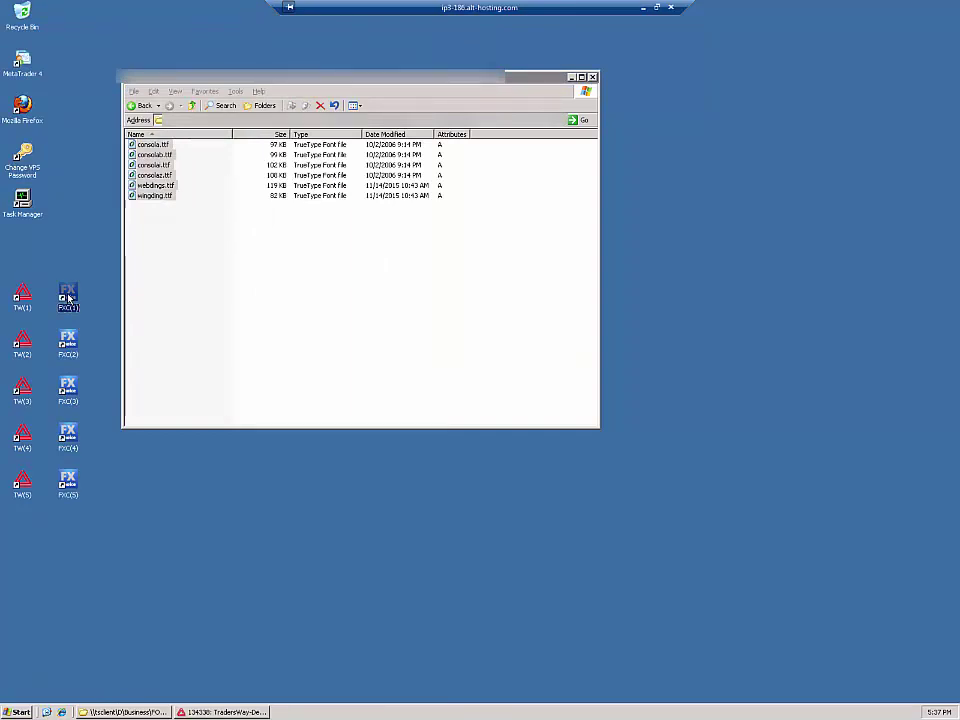
{"action": "double_click", "coordinate": [68, 296]}
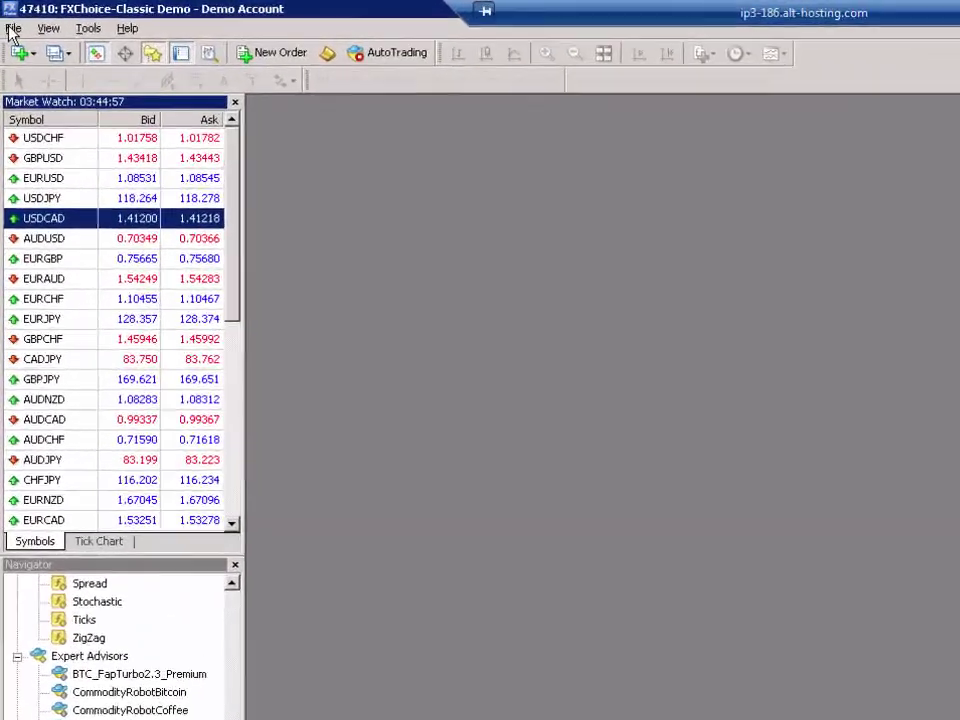
{"action": "left_click", "coordinate": [13, 28]}
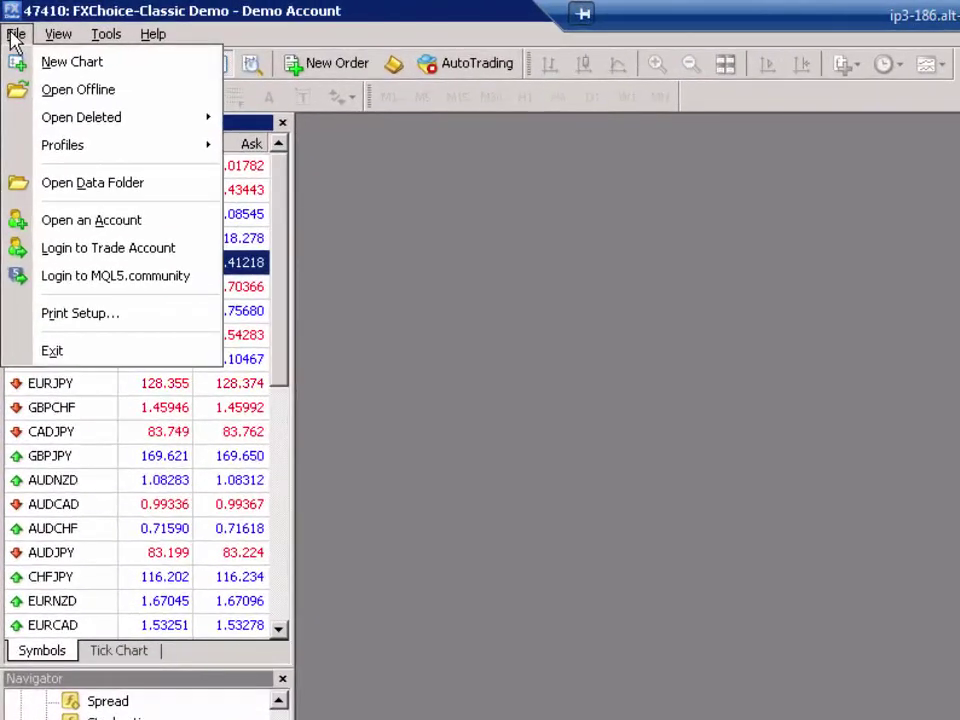
{"action": "left_click", "coordinate": [75, 190]}
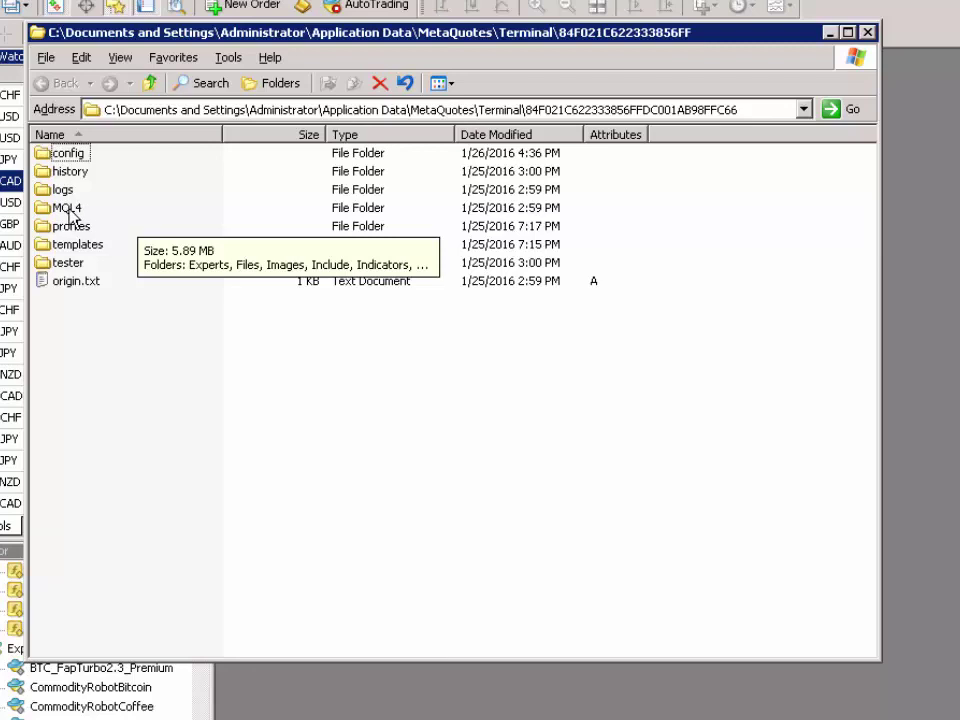
- Locate MQL4 and templates in the terminal's data folder, and open MT4_Data_Folder in the extracted package's window
{"action": "left_click", "coordinate": [71, 212]}
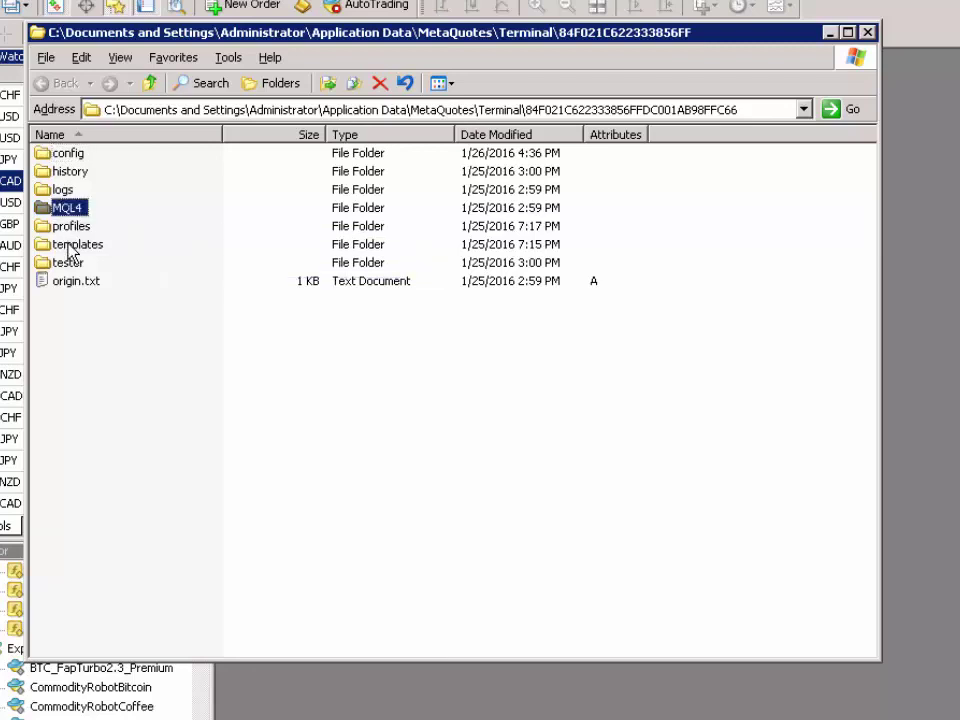
{"action": "left_click", "coordinate": [70, 249]}
{"action": "left_click", "coordinate": [72, 212]}
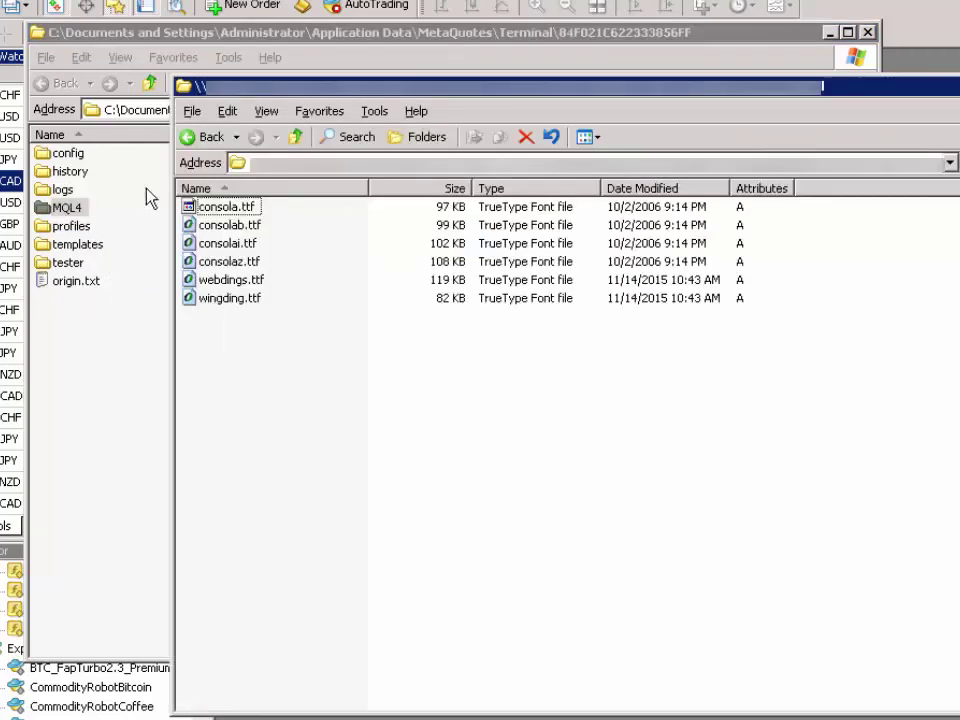
{"action": "left_click", "coordinate": [197, 145]}
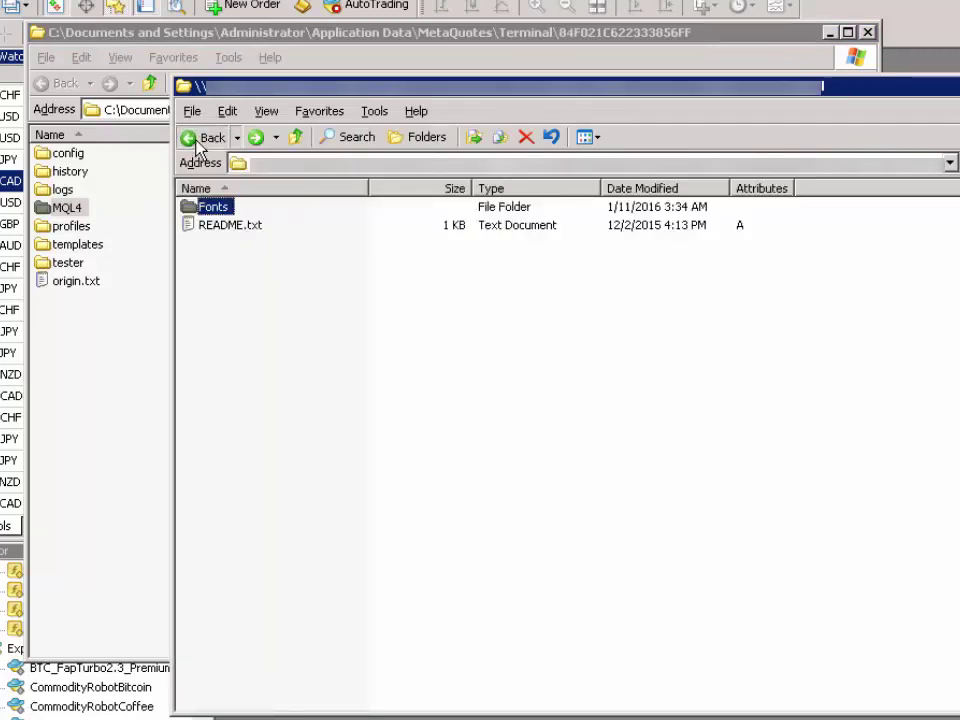
{"action": "left_click", "coordinate": [197, 145]}
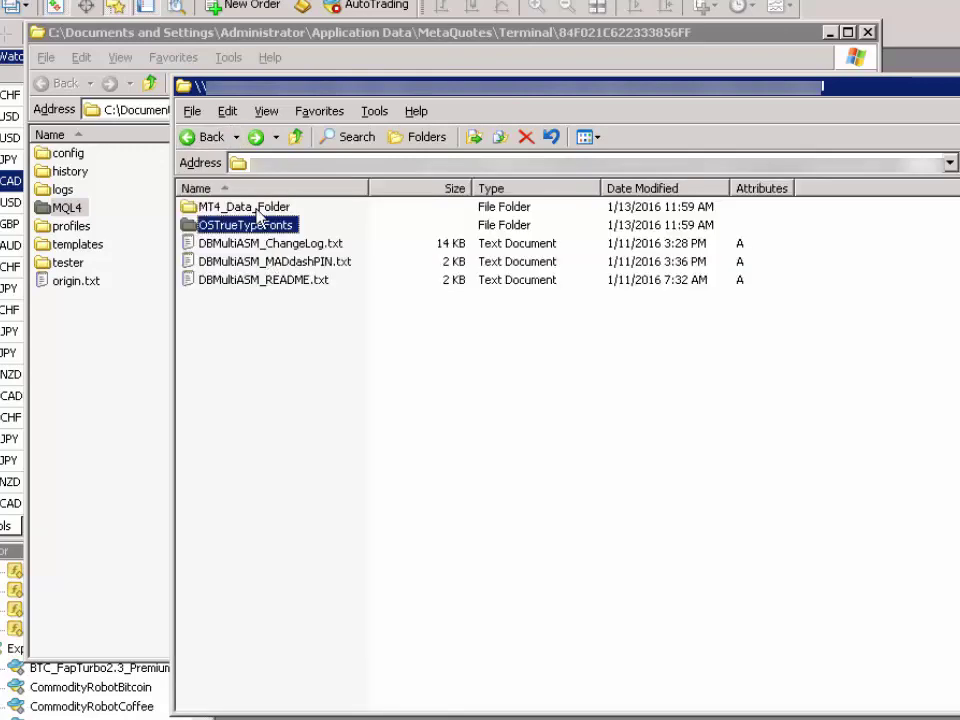
{"action": "left_click", "coordinate": [258, 208]}
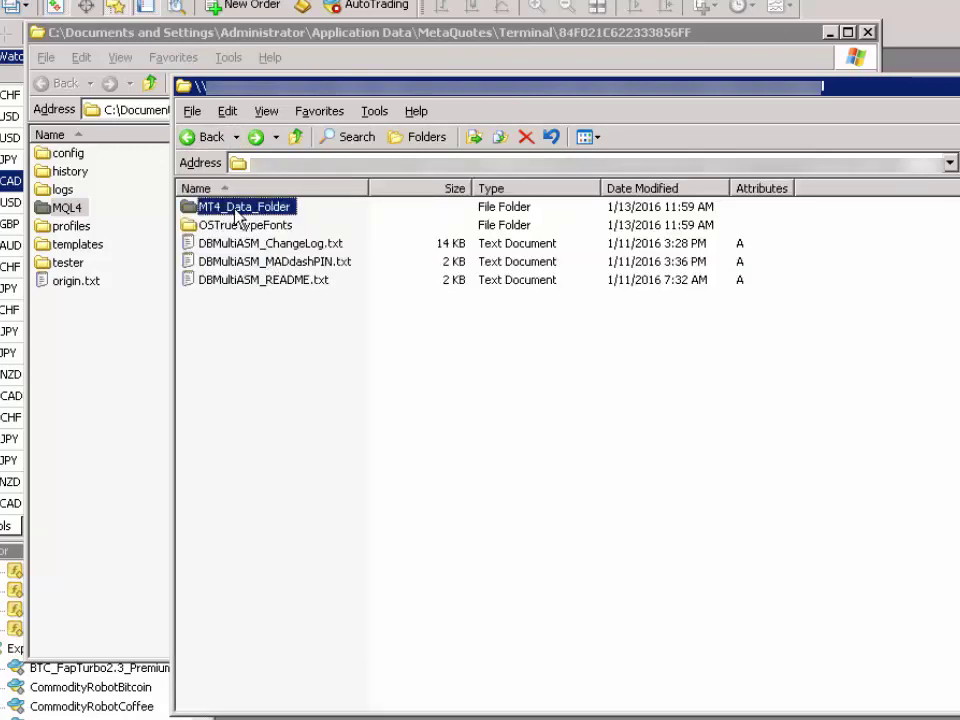
{"action": "double_click", "coordinate": [238, 210]}
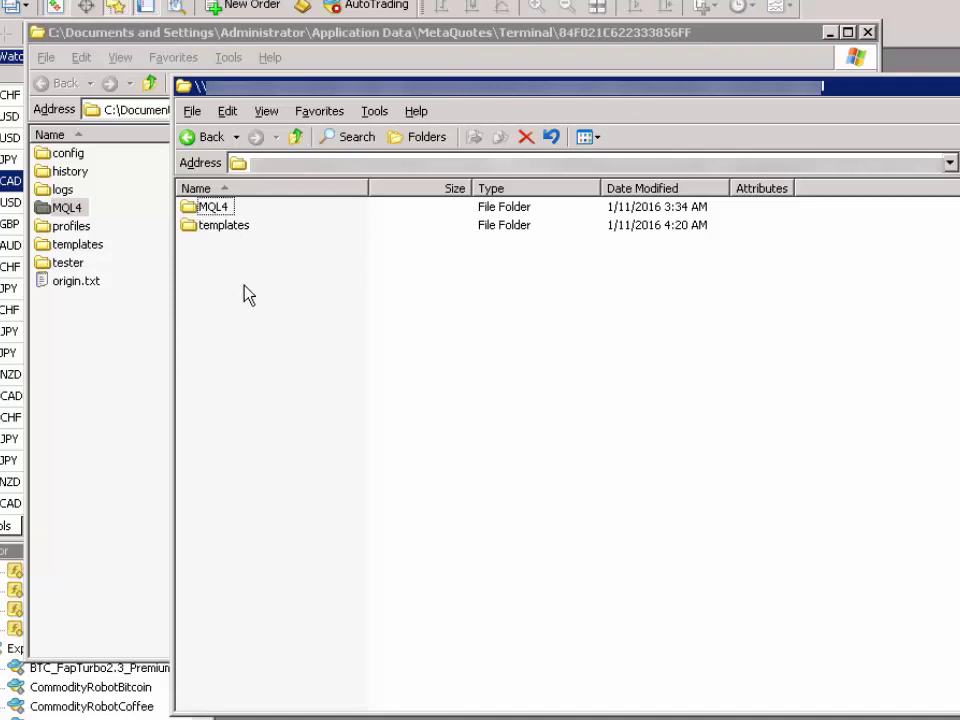
- Copy the MQL4 and templates folders from the package's MT4_Data_Folder
{"action": "left_click_drag", "start_coordinate": [243, 277], "coordinate": [174, 161]}
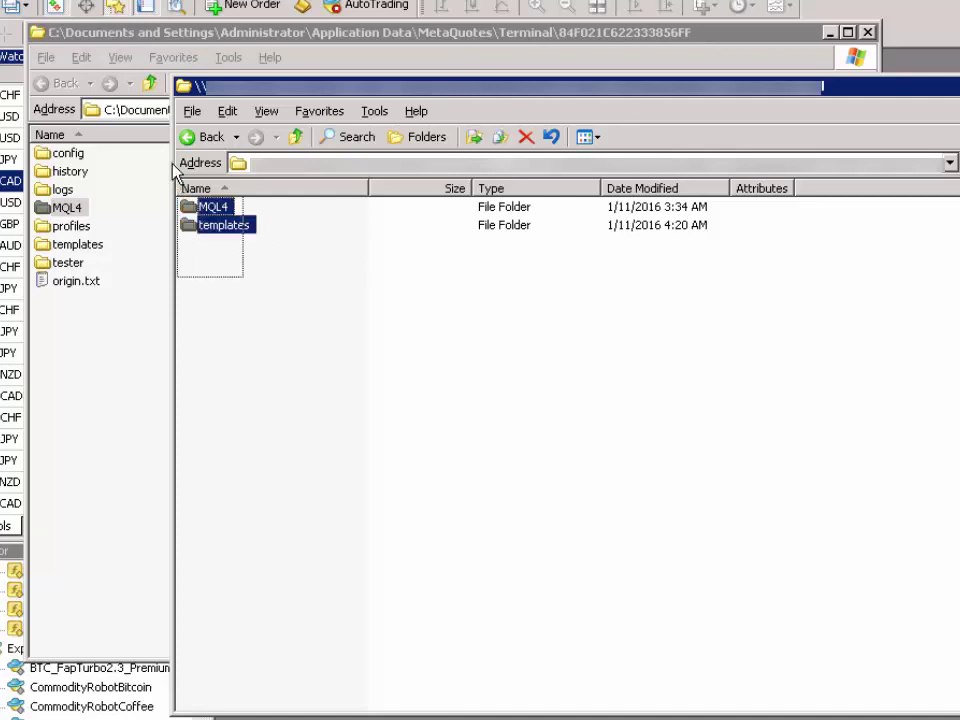
{"action": "left_click_drag", "start_coordinate": [220, 235], "coordinate": [218, 224]}
{"action": "right_click", "coordinate": [219, 227]}
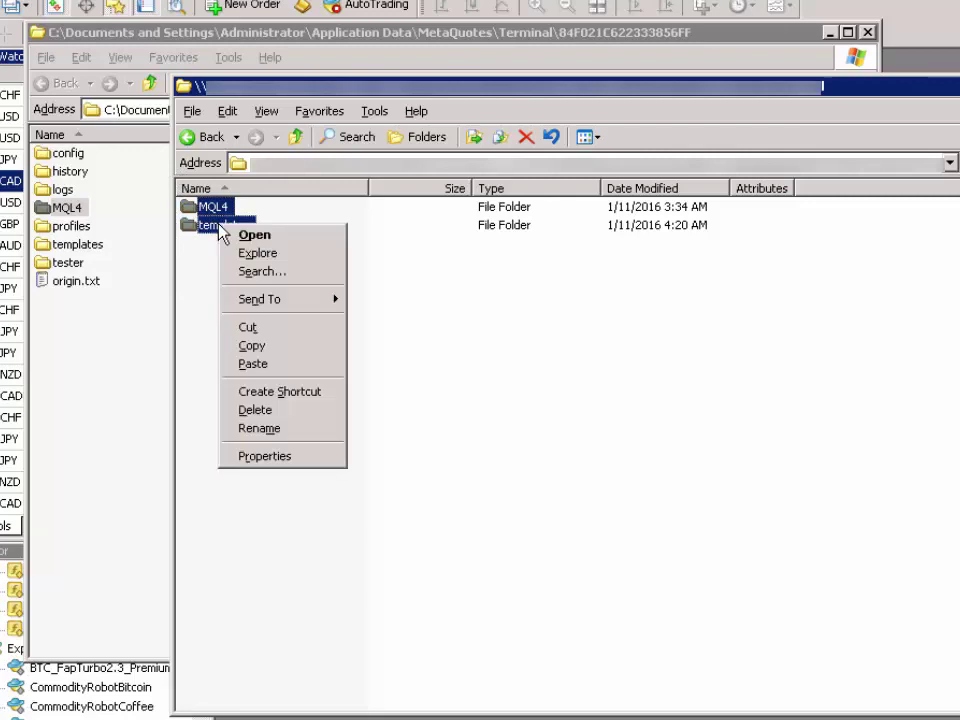
{"action": "left_click", "coordinate": [259, 350]}
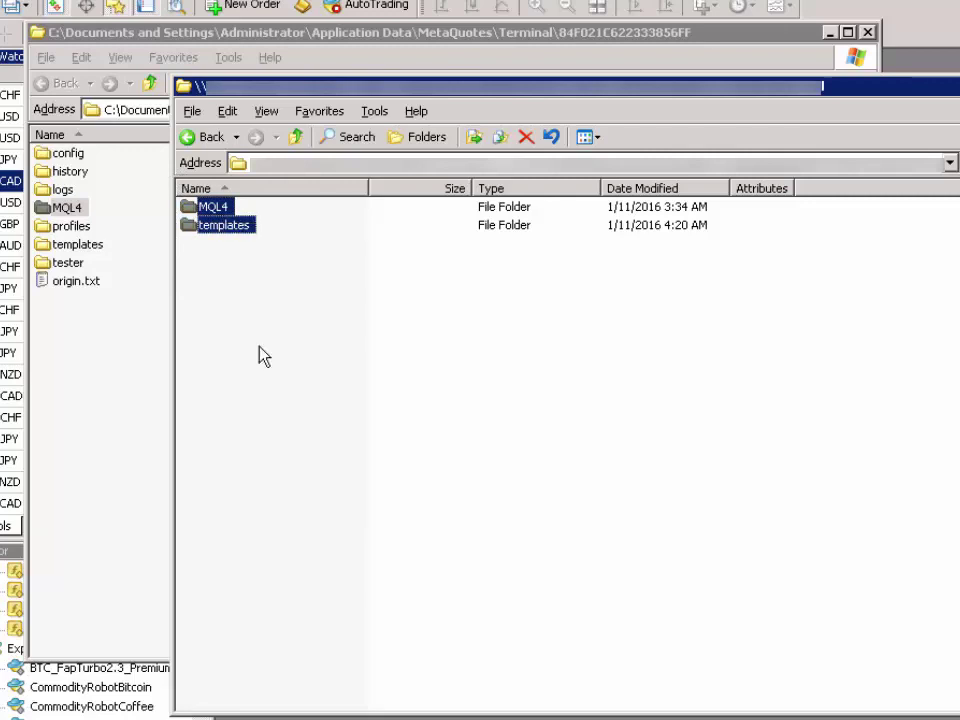
- Paste the copied folders into the terminal's data folder, replacing all existing items, and close both folder windows
{"action": "left_click", "coordinate": [140, 283]}
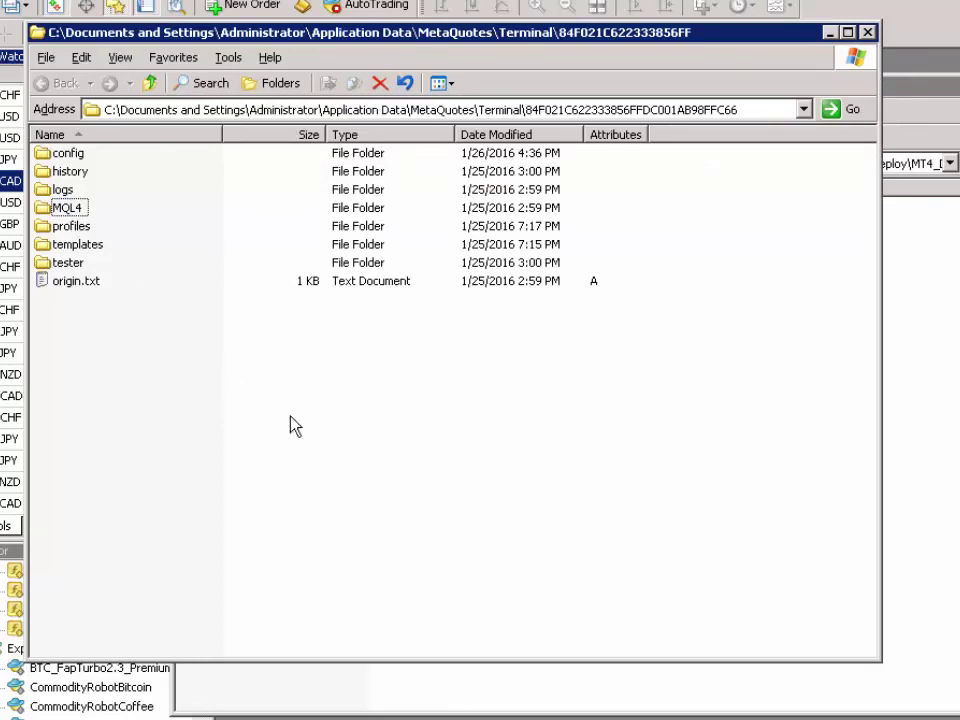
{"action": "right_click", "coordinate": [267, 318]}
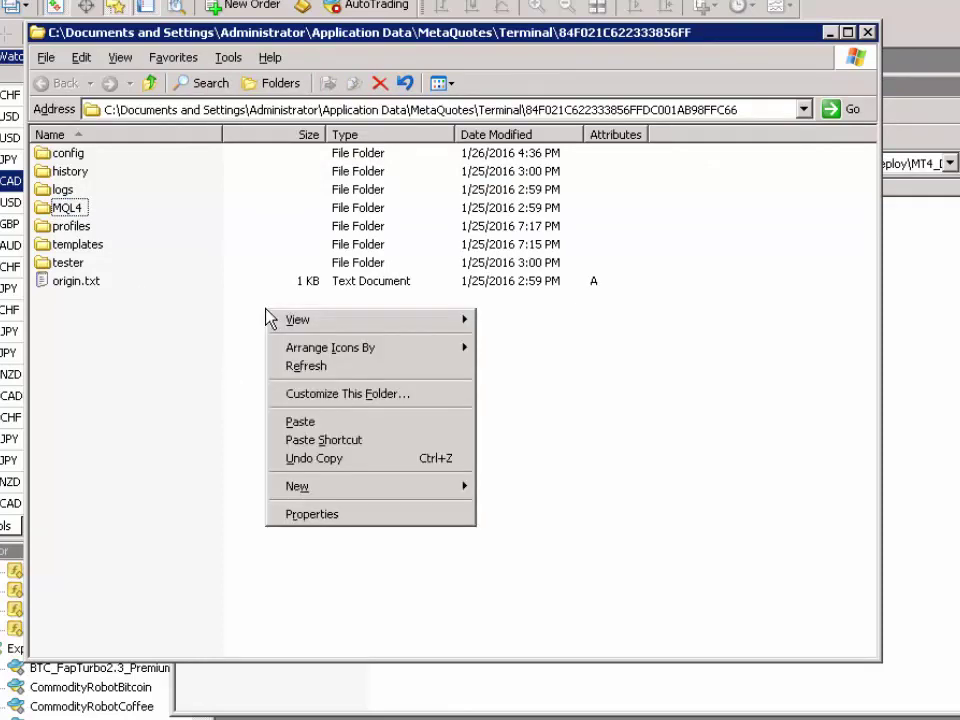
{"action": "left_click", "coordinate": [299, 423]}
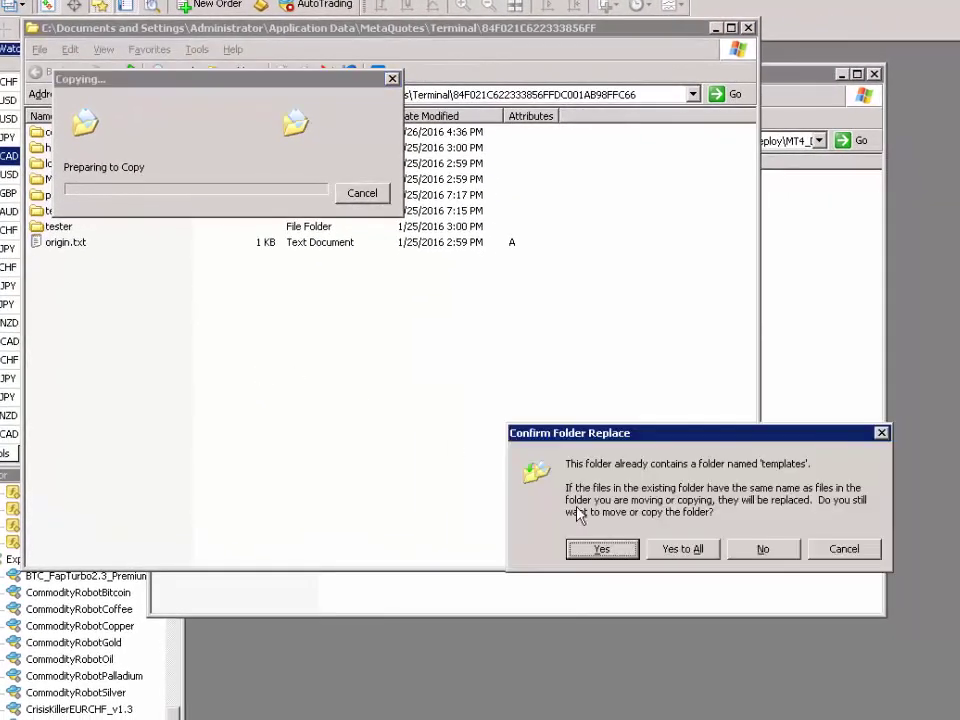
{"action": "left_click", "coordinate": [685, 550]}
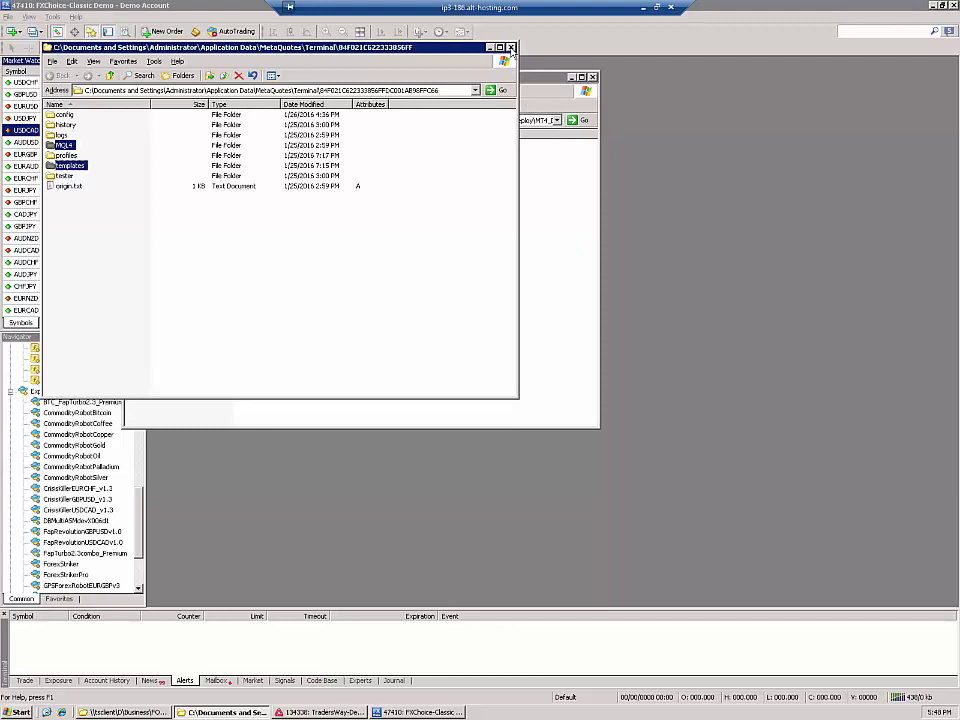
{"action": "left_click", "coordinate": [510, 48]}
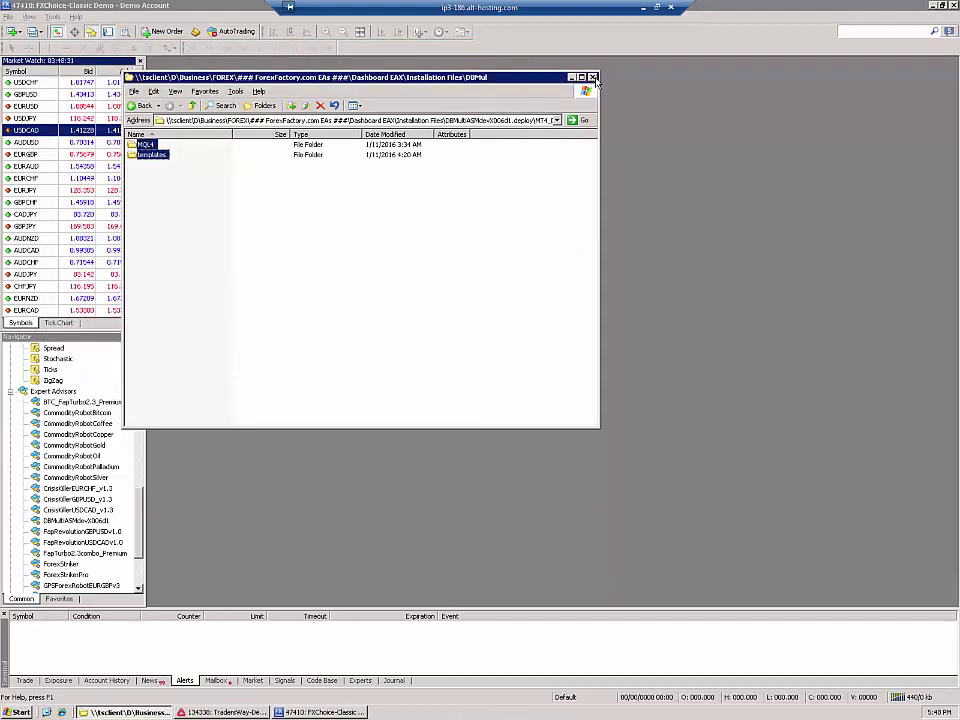
{"action": "left_click", "coordinate": [593, 78]}
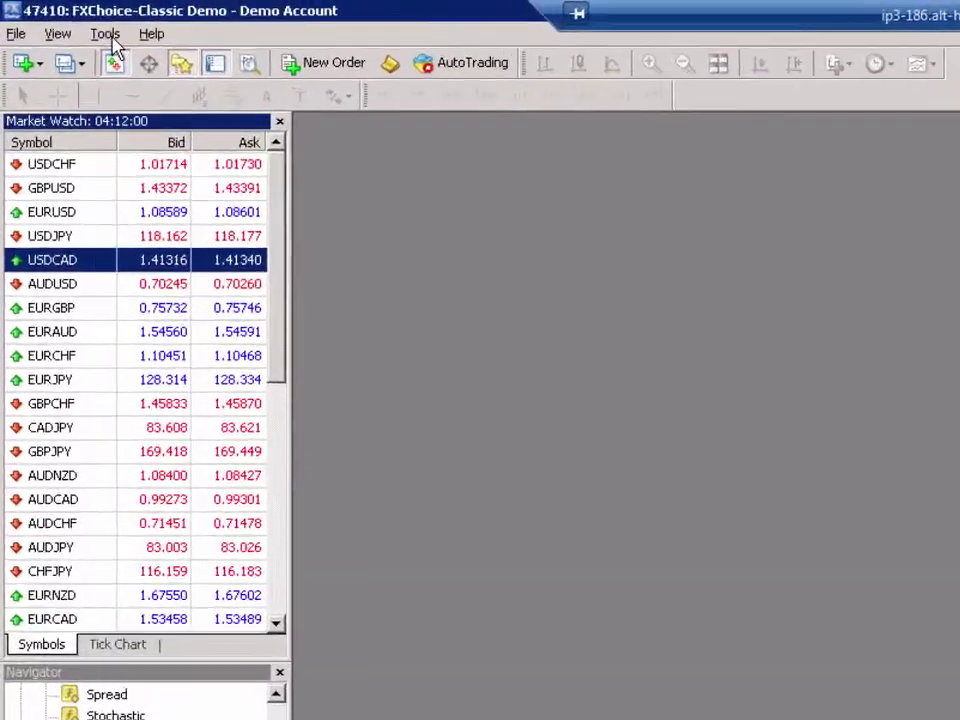
- In the terminal's Expert Advisors options, allow automated trading and DLL imports
{"action": "left_click", "coordinate": [52, 17]}
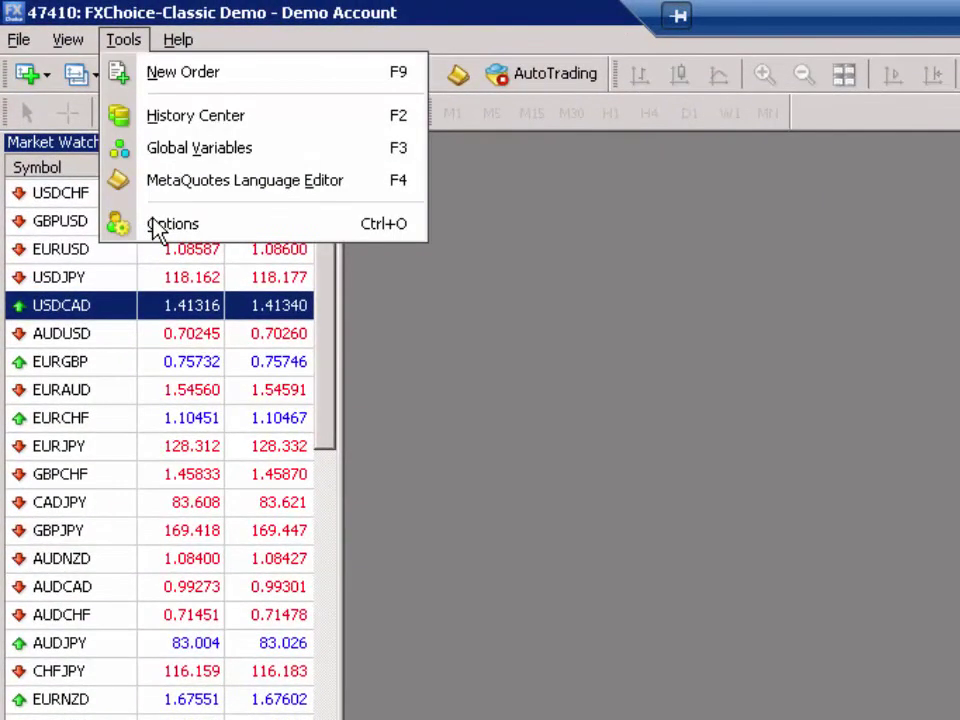
{"action": "left_click", "coordinate": [152, 224]}
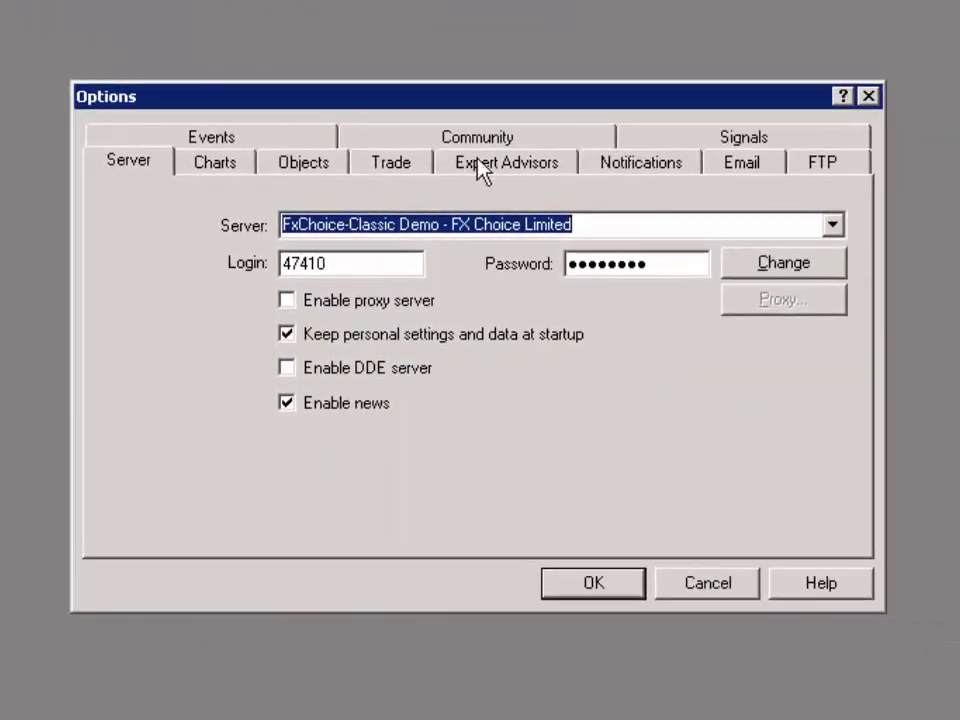
{"action": "left_click", "coordinate": [482, 170]}
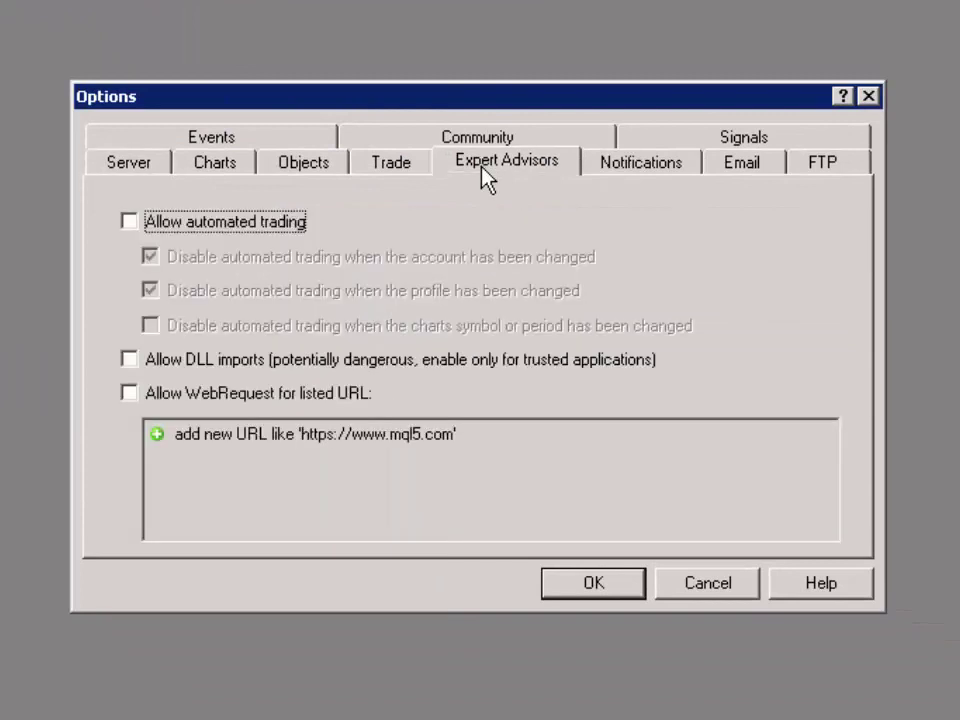
{"action": "left_click", "coordinate": [129, 222]}
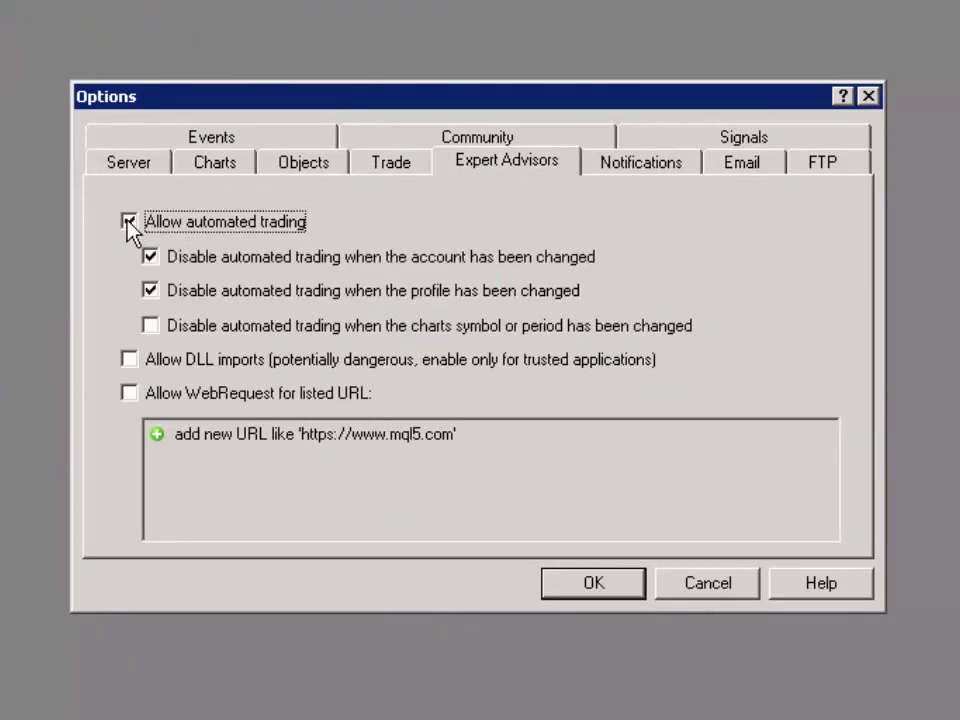
{"action": "left_click", "coordinate": [129, 360]}
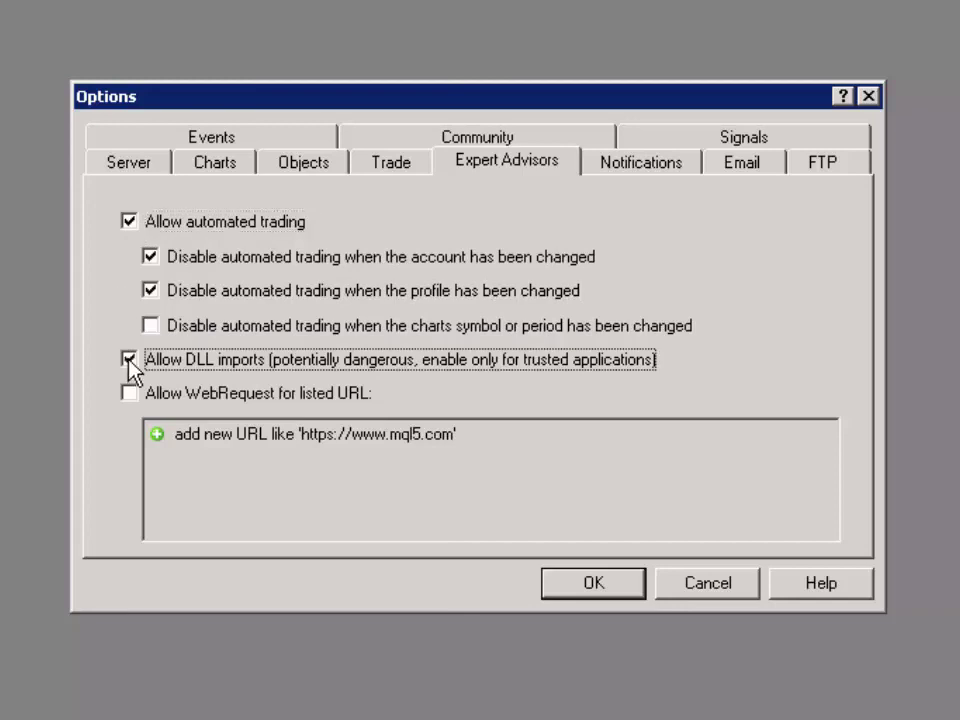
- Clear the options disabling automated trading when the account or profile has been changed, apply them, and turn on AutoTrading
{"action": "left_click", "coordinate": [151, 259]}
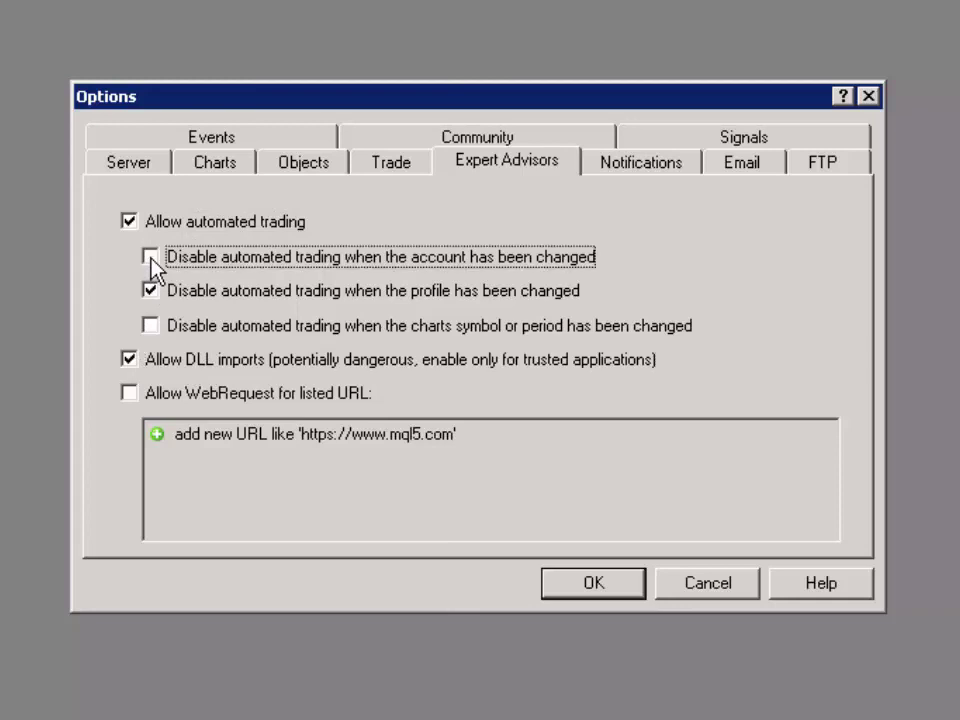
{"action": "left_click", "coordinate": [151, 292]}
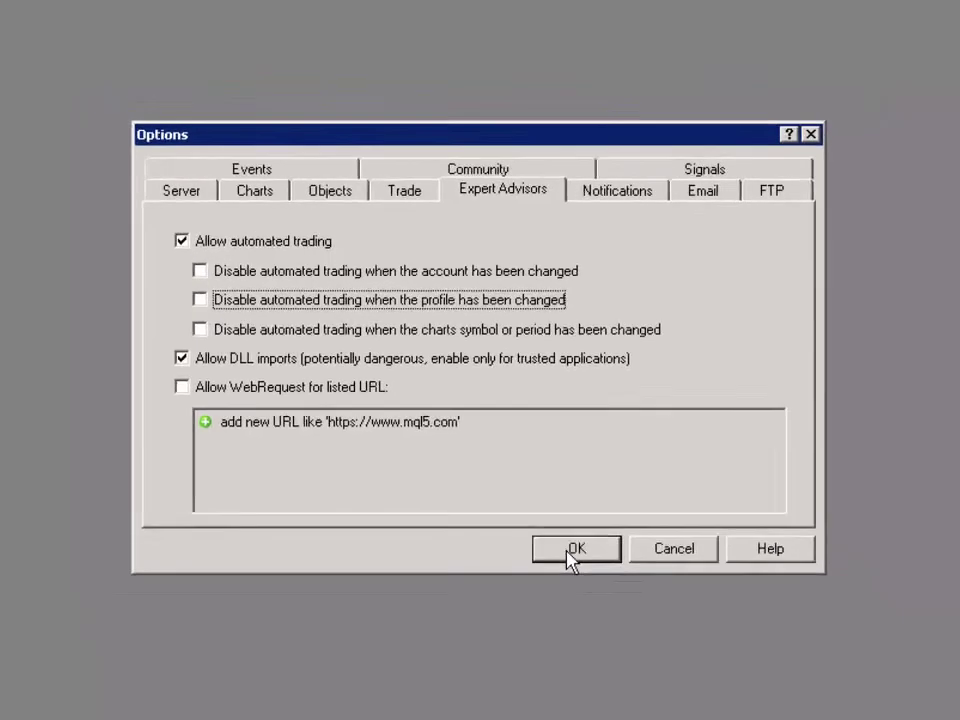
{"action": "left_click", "coordinate": [586, 585]}
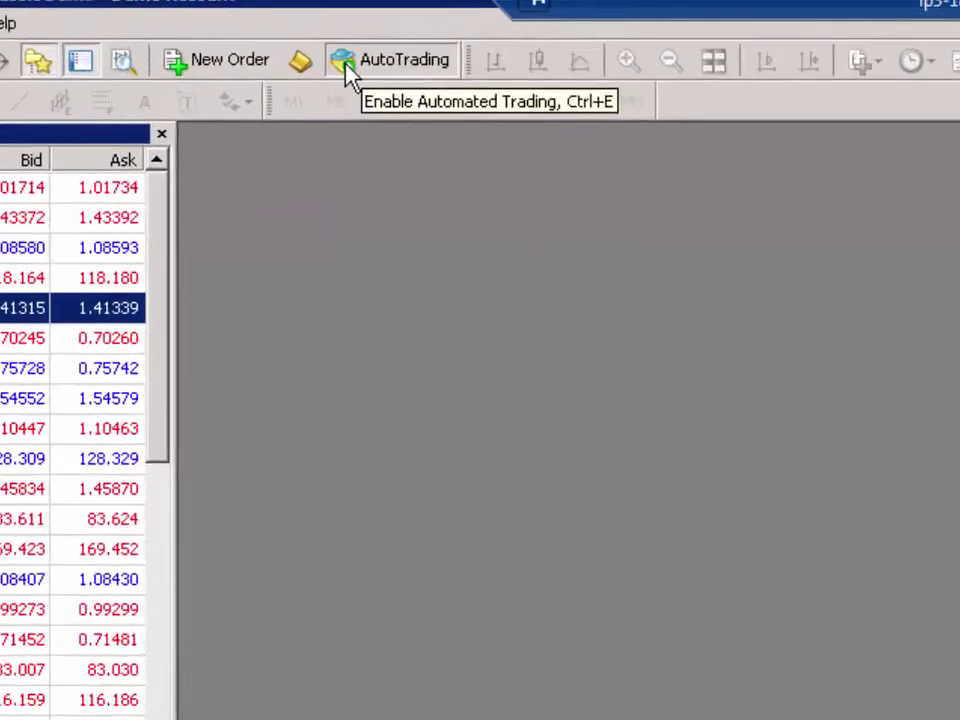
{"action": "key", "text": "ctrl+e"}
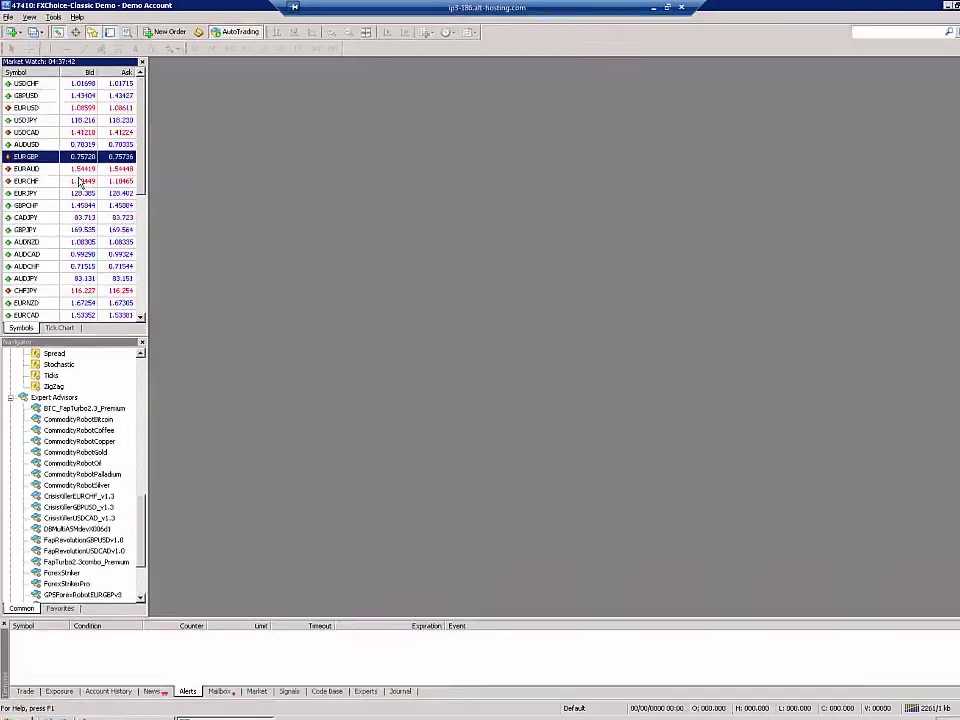
- Open the full symbol list from Market Watch and reposition its window
{"action": "left_click", "coordinate": [73, 170]}
{"action": "right_click", "coordinate": [72, 171]}
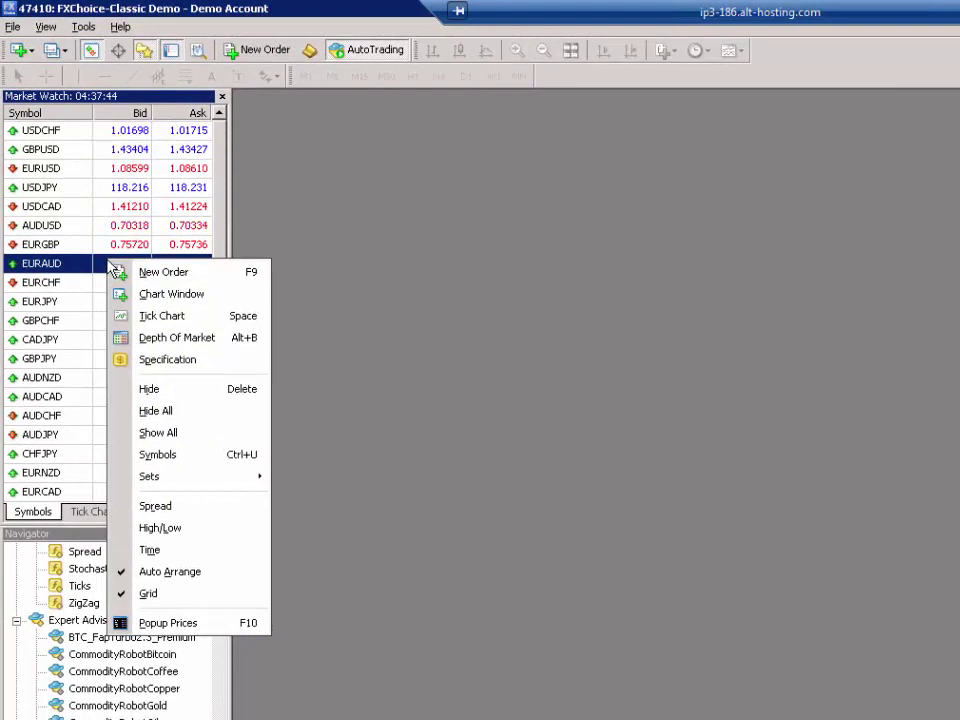
{"action": "left_click", "coordinate": [205, 462]}
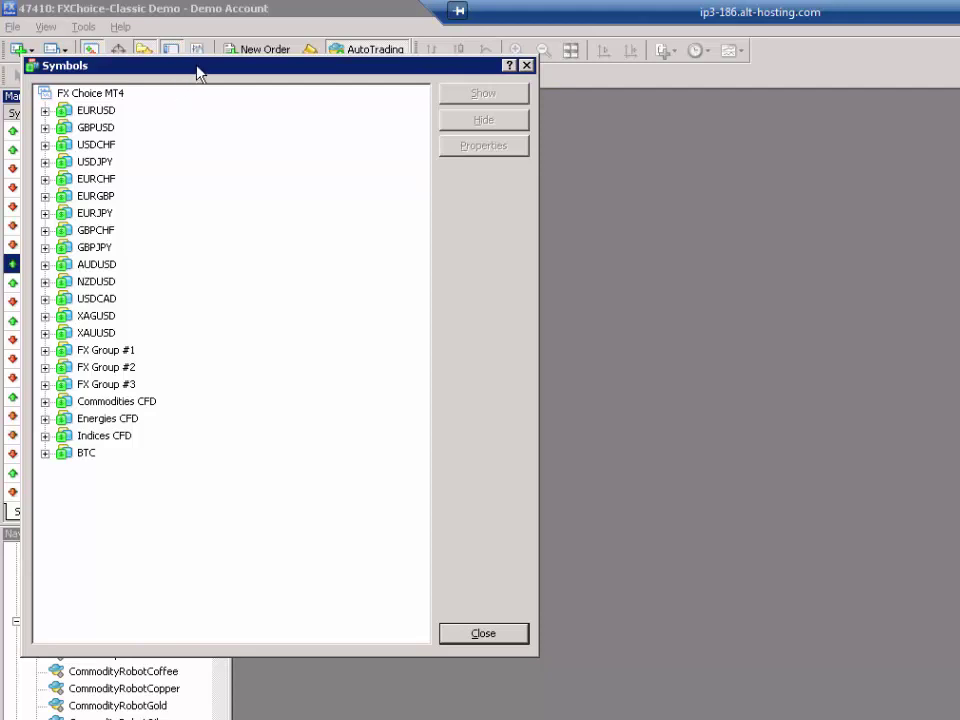
{"action": "left_click_drag", "start_coordinate": [198, 72], "coordinate": [223, 76]}
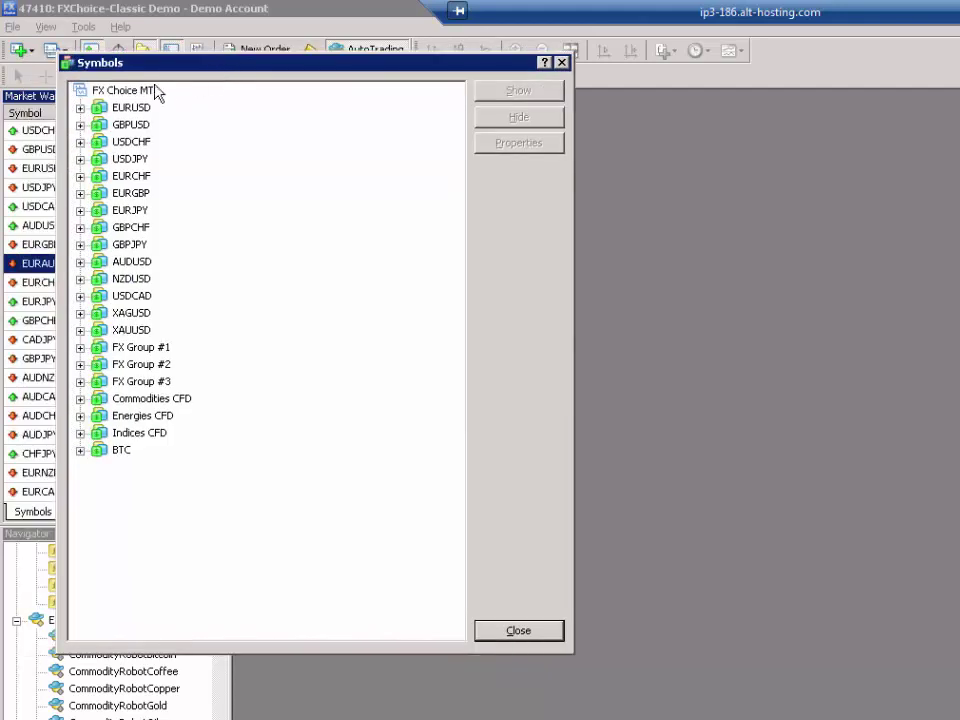
- Expand the currency pair groups from EURUSD through USDCAD and check which of their symbols are shown
{"action": "left_click", "coordinate": [80, 108]}
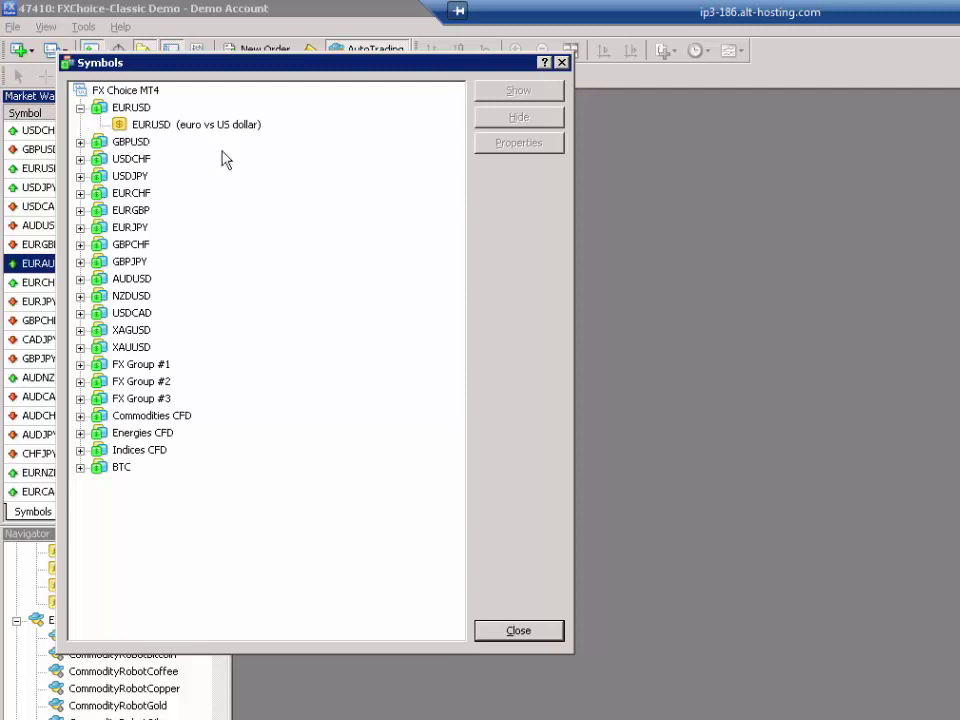
{"action": "left_click", "coordinate": [80, 142]}
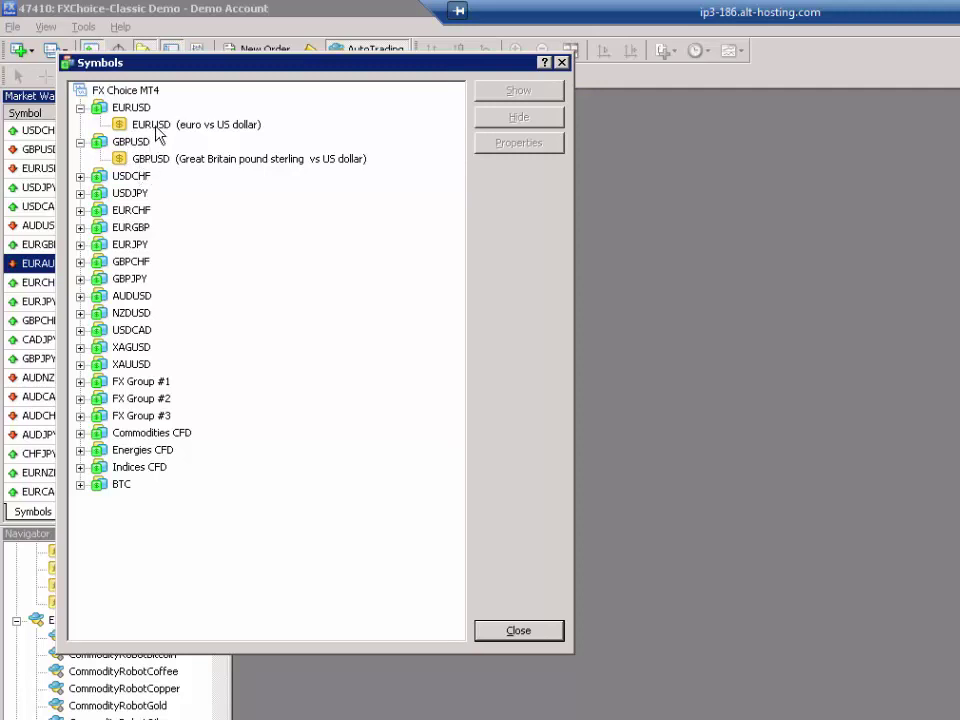
{"action": "left_click", "coordinate": [80, 177]}
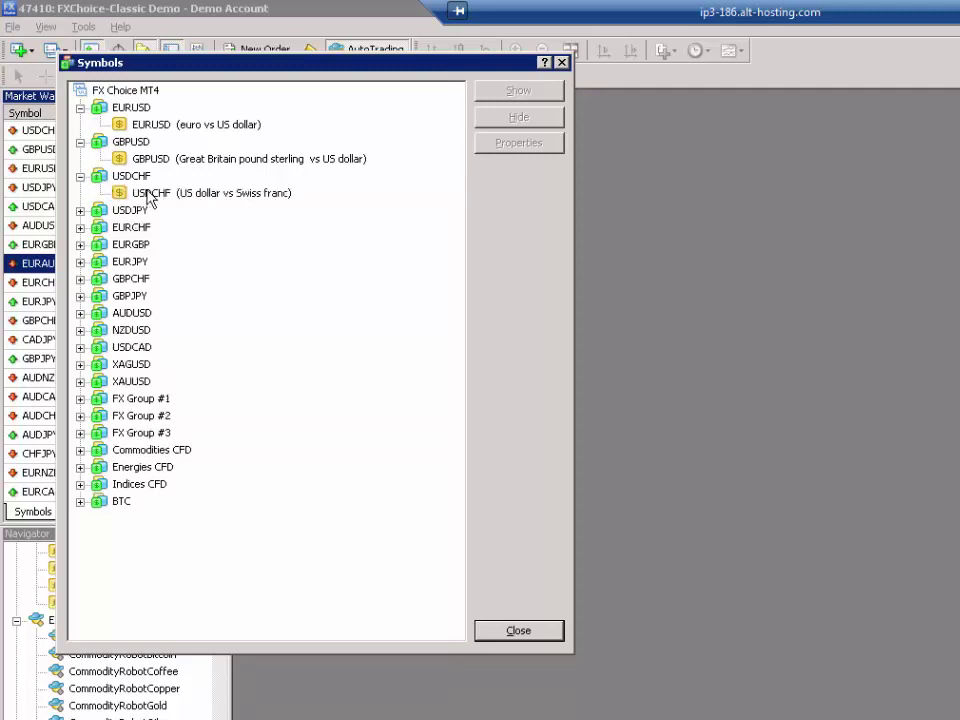
{"action": "left_click", "coordinate": [80, 211]}
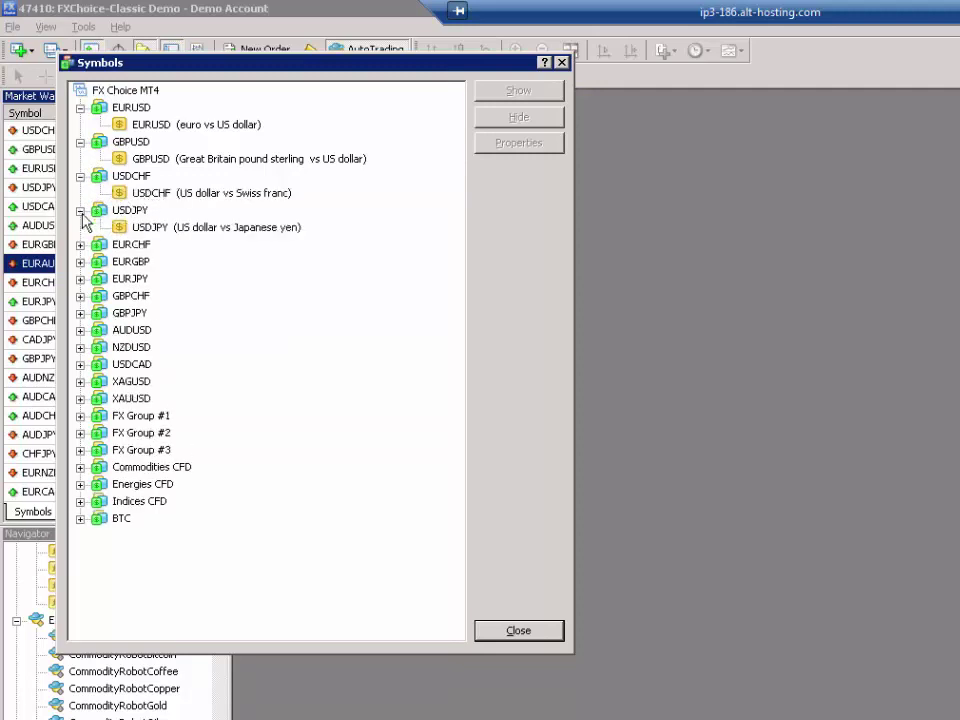
{"action": "left_click", "coordinate": [80, 245]}
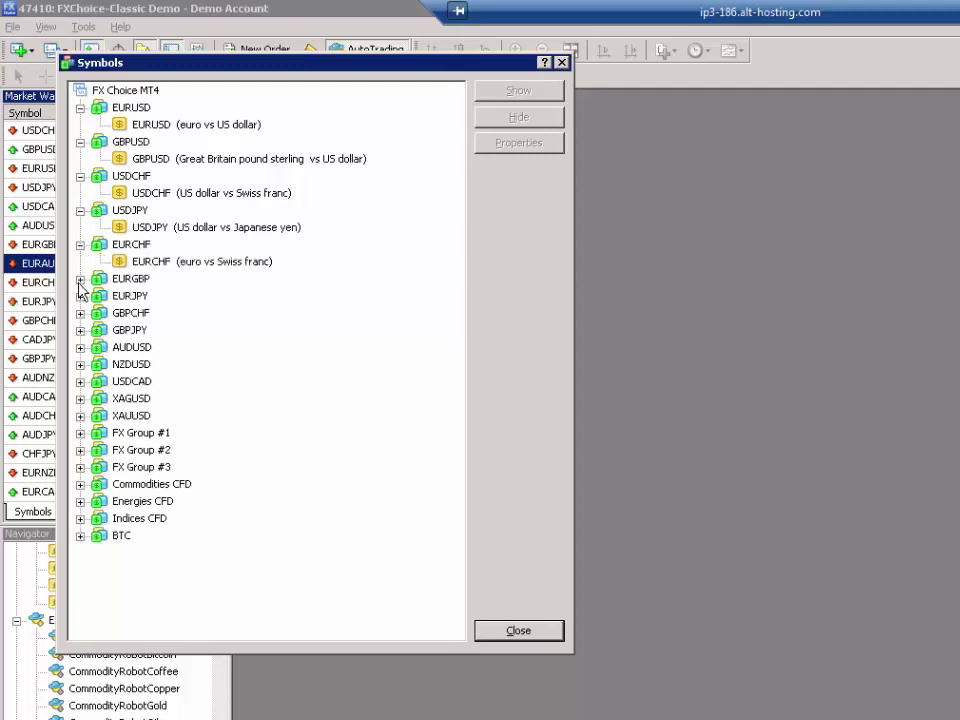
{"action": "left_click", "coordinate": [80, 279]}
{"action": "left_click", "coordinate": [80, 313]}
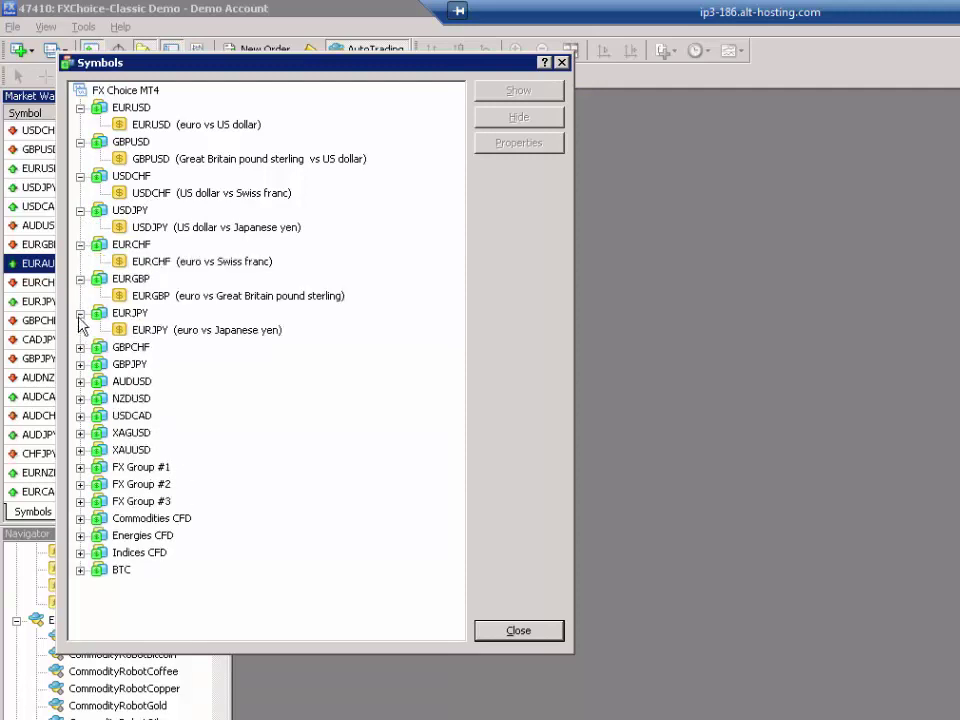
{"action": "left_click", "coordinate": [80, 348]}
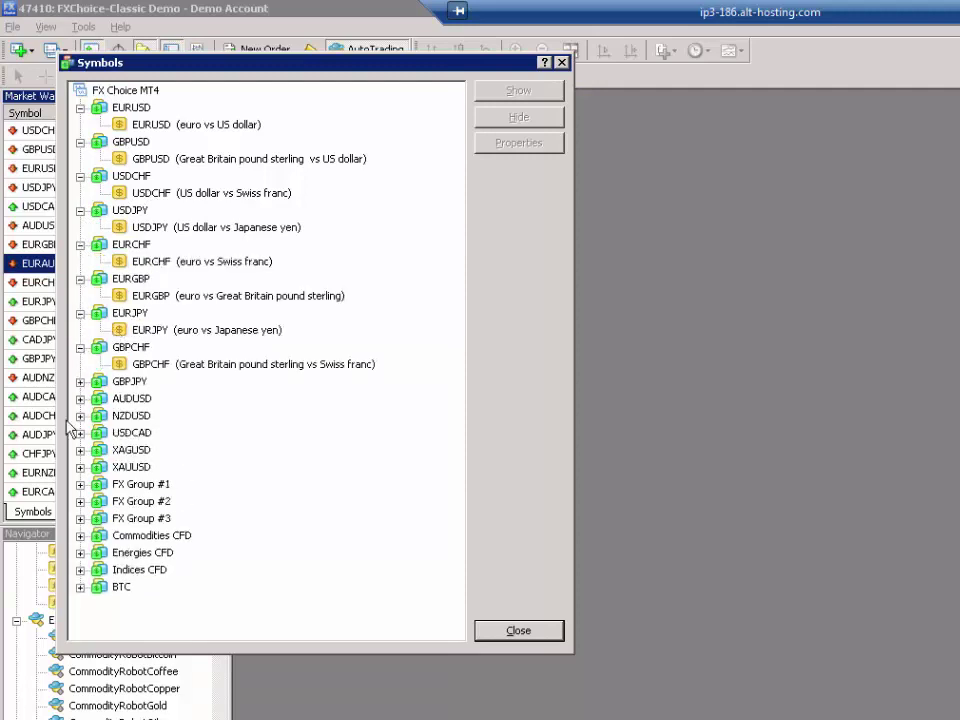
{"action": "left_click", "coordinate": [80, 383]}
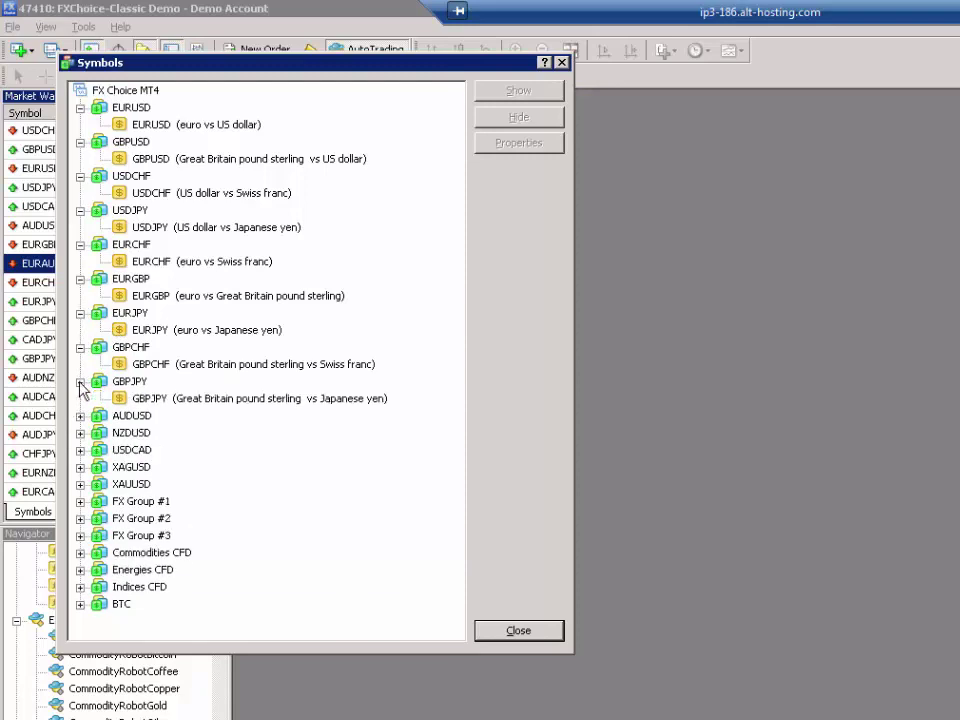
{"action": "left_click", "coordinate": [80, 416]}
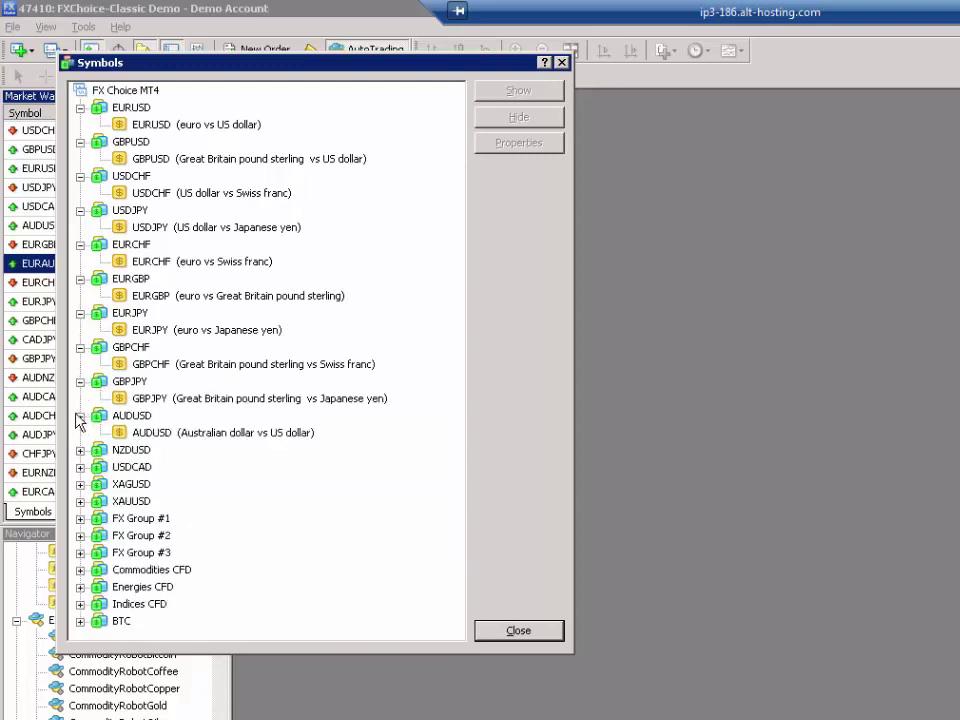
{"action": "left_click", "coordinate": [80, 451]}
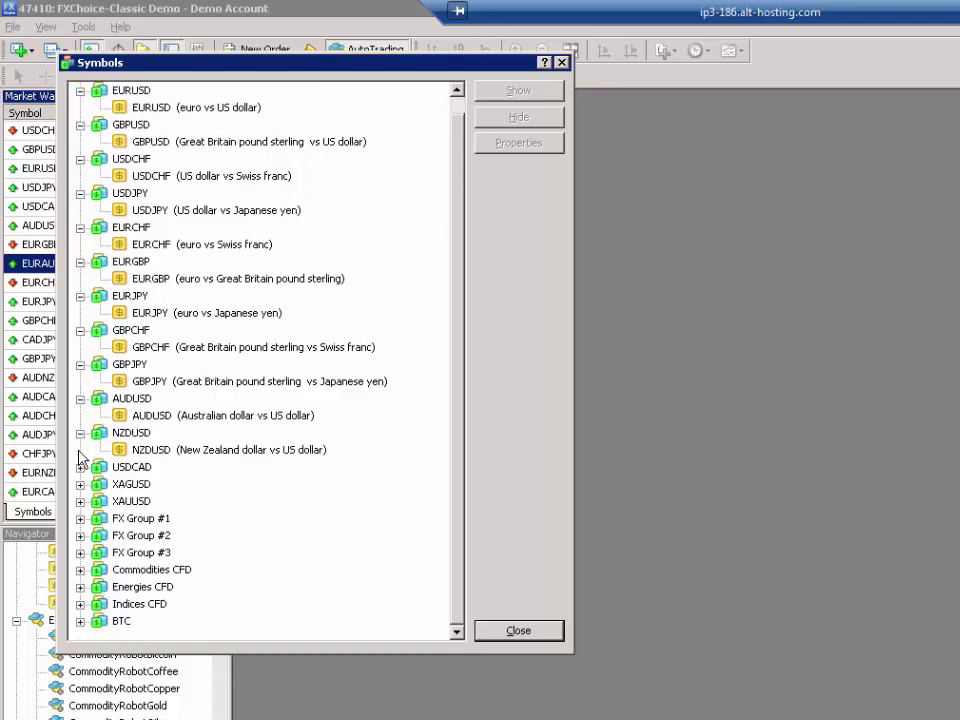
{"action": "left_click", "coordinate": [80, 467]}
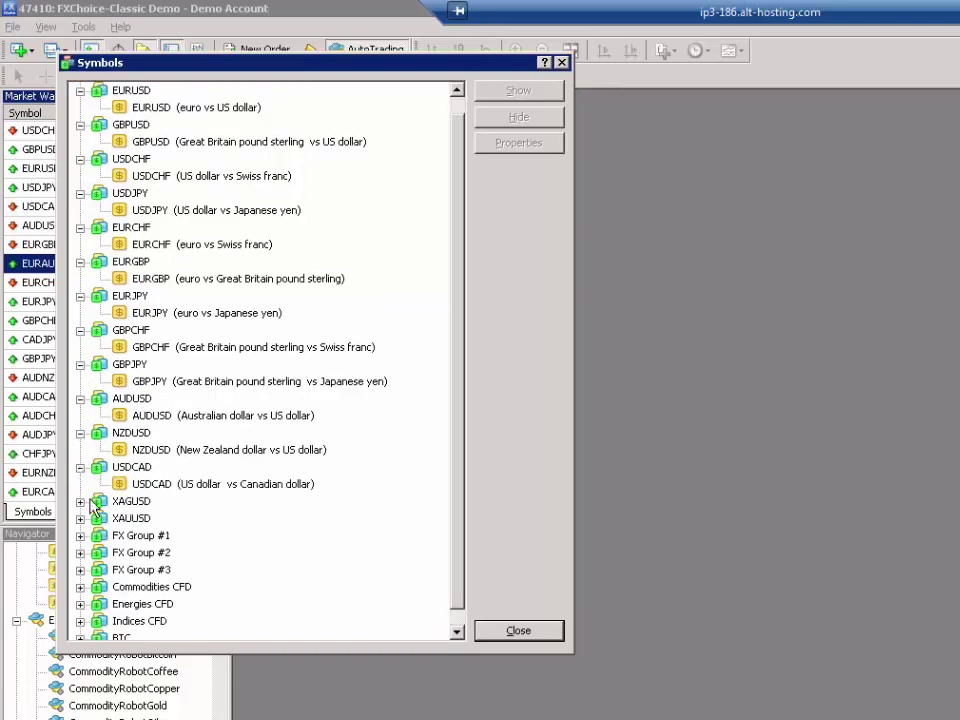
- Expand the XAGUSD and XAUUSD groups and hide the silver and gold symbols
{"action": "left_click", "coordinate": [80, 502]}
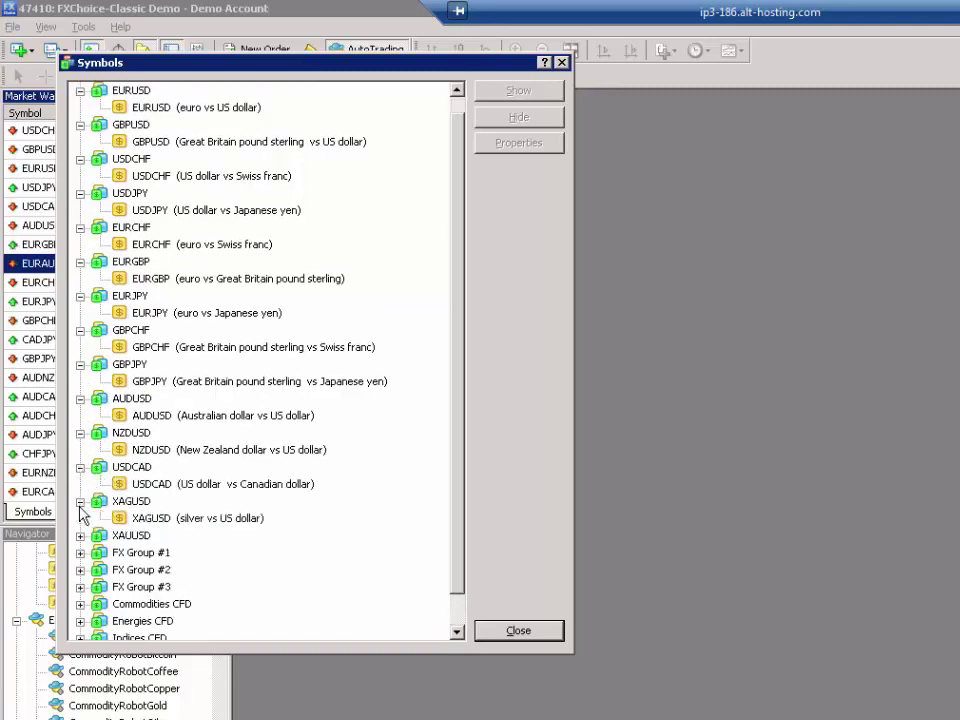
{"action": "left_click", "coordinate": [151, 520]}
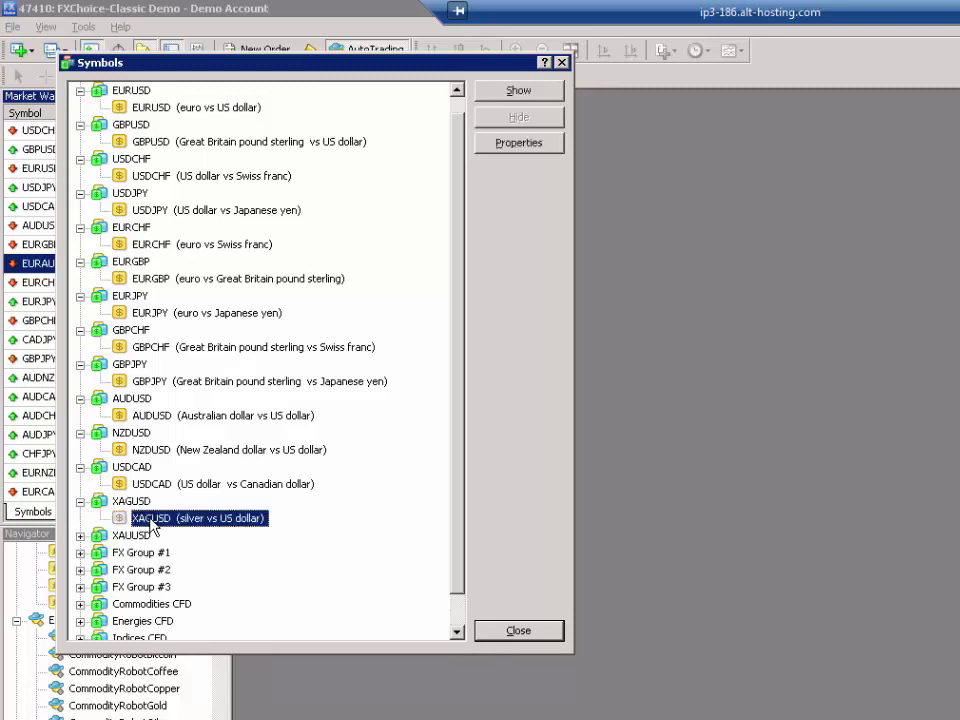
{"action": "scroll", "coordinate": [151, 527], "scroll_direction": "down", "scroll_amount": 1}
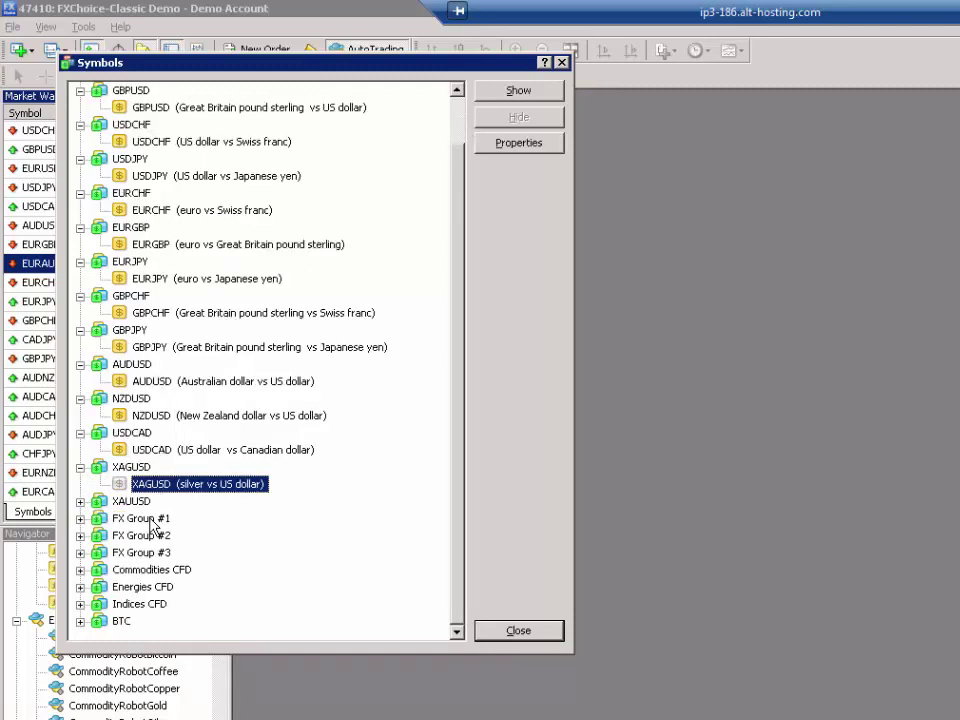
{"action": "left_click", "coordinate": [80, 503]}
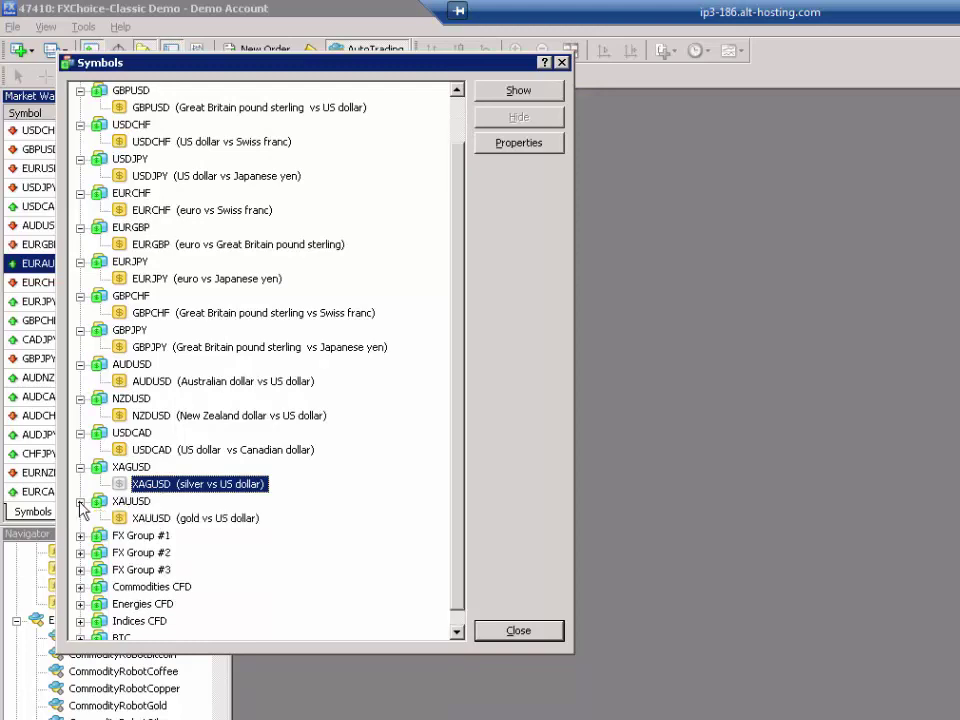
{"action": "left_click", "coordinate": [150, 518]}
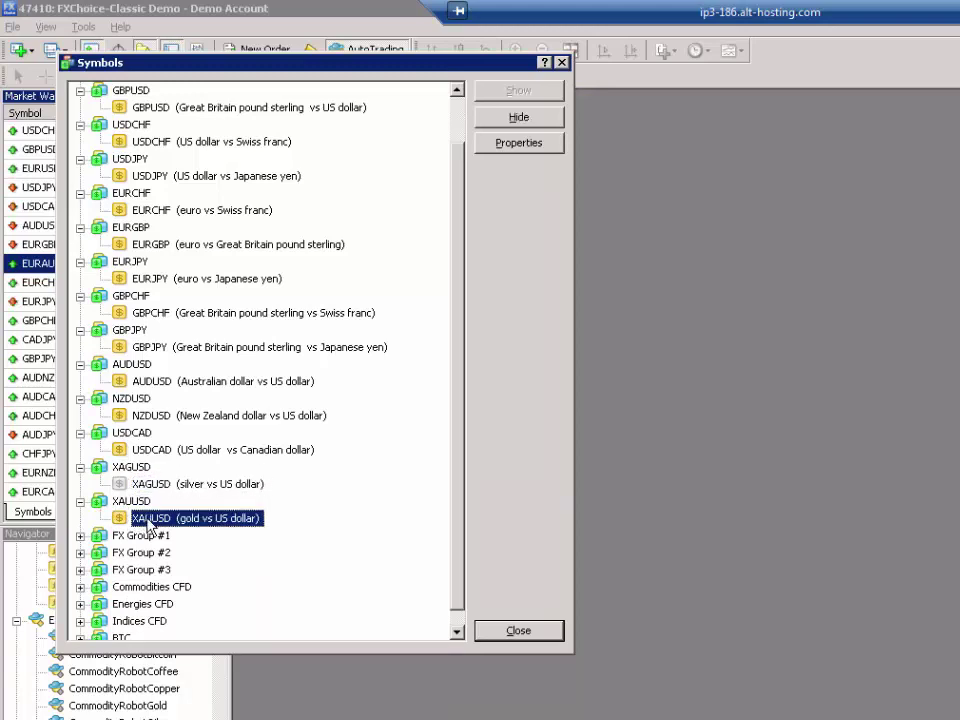
{"action": "double_click", "coordinate": [148, 519]}
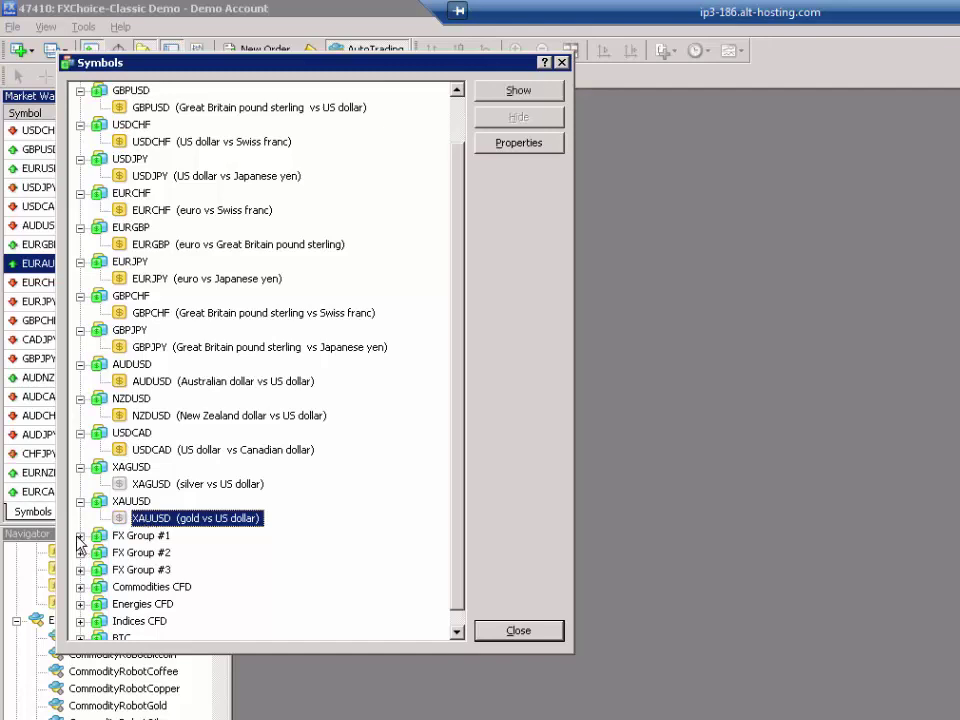
- Expand FX Group #1, FX Group #2 and FX Group #3 and check which of their currency pairs are shown
{"action": "scroll", "coordinate": [79, 536], "scroll_direction": "down", "scroll_amount": 1}
{"action": "left_click", "coordinate": [80, 519]}
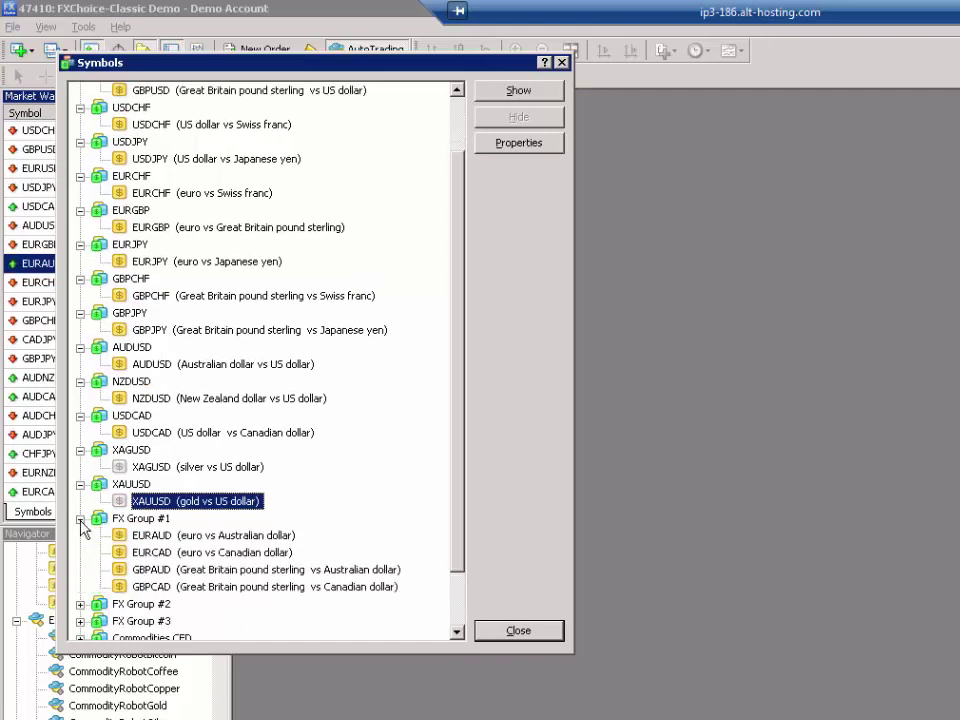
{"action": "scroll", "coordinate": [82, 527], "scroll_direction": "down", "scroll_amount": 2}
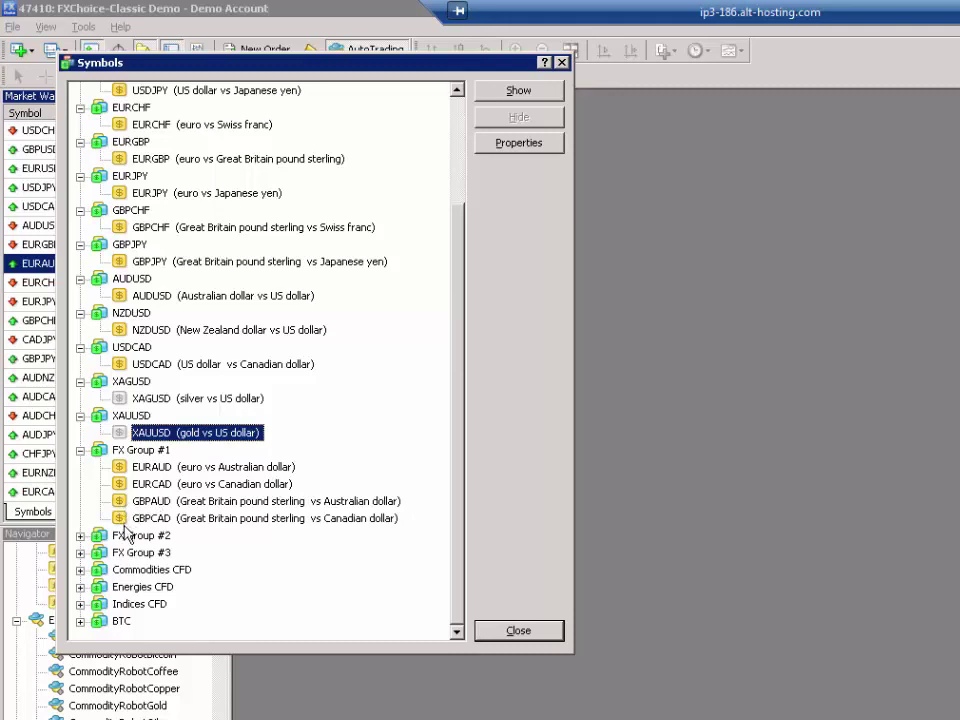
{"action": "left_click", "coordinate": [80, 535]}
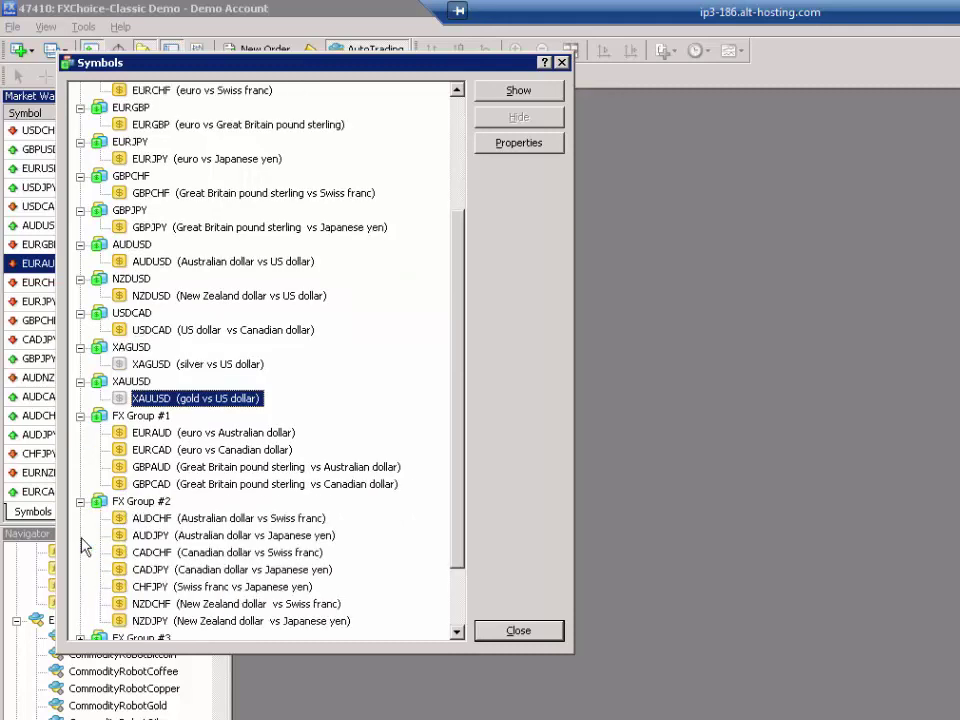
{"action": "scroll", "coordinate": [79, 546], "scroll_direction": "down", "scroll_amount": 2}
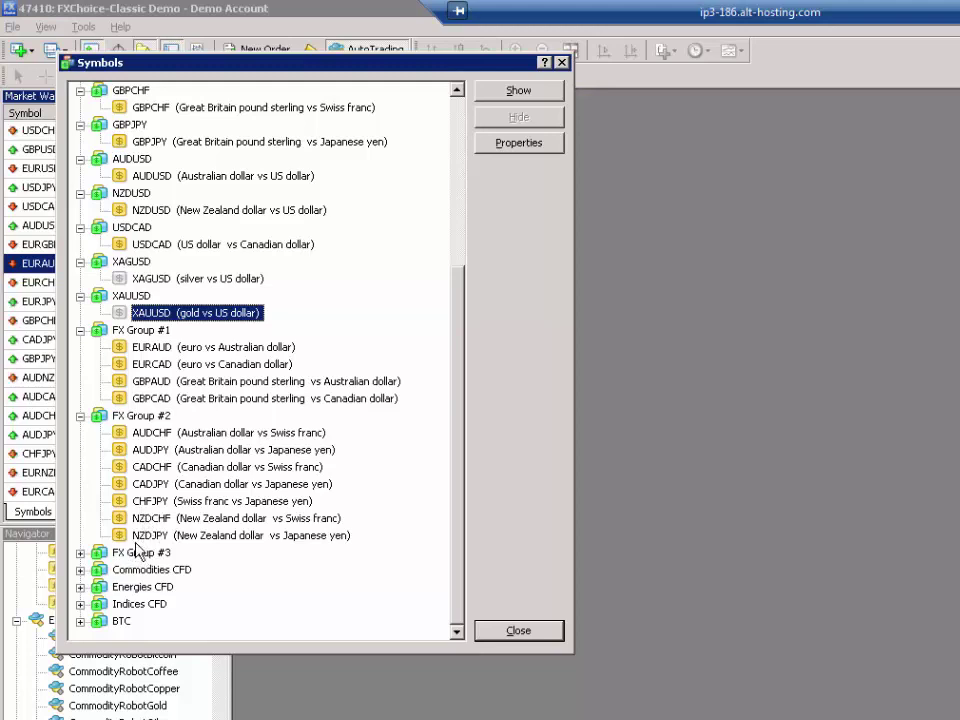
{"action": "left_click", "coordinate": [81, 553]}
{"action": "scroll", "coordinate": [120, 530], "scroll_direction": "down", "scroll_amount": 2}
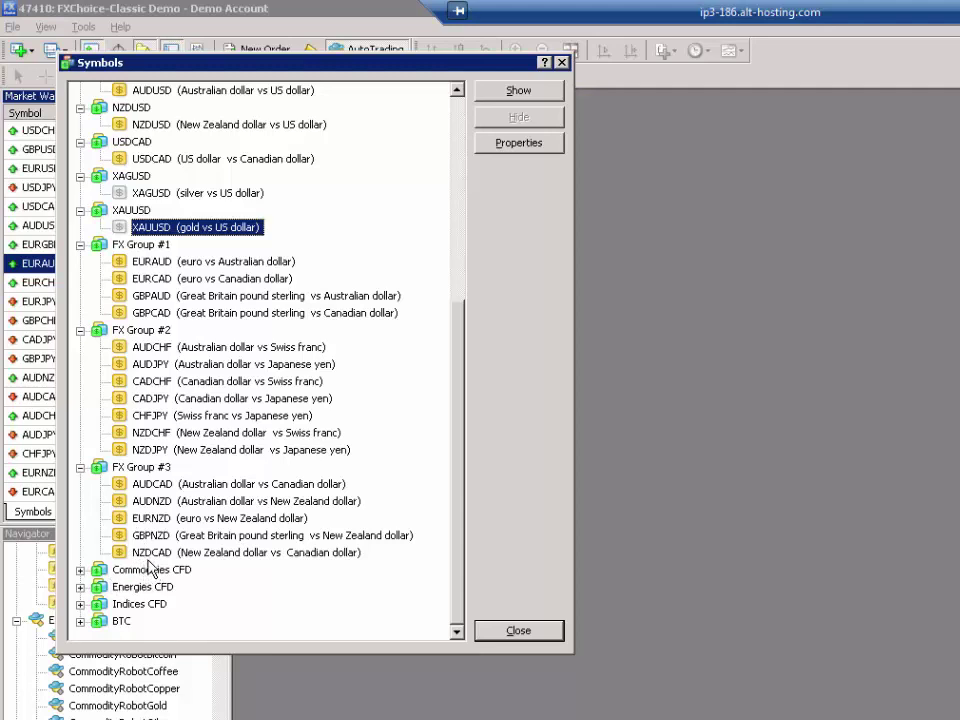
- Expand the Commodities CFD and Energies CFD groups, and hide the .WTICrude and .BrentCrud symbols
{"action": "left_click", "coordinate": [80, 570]}
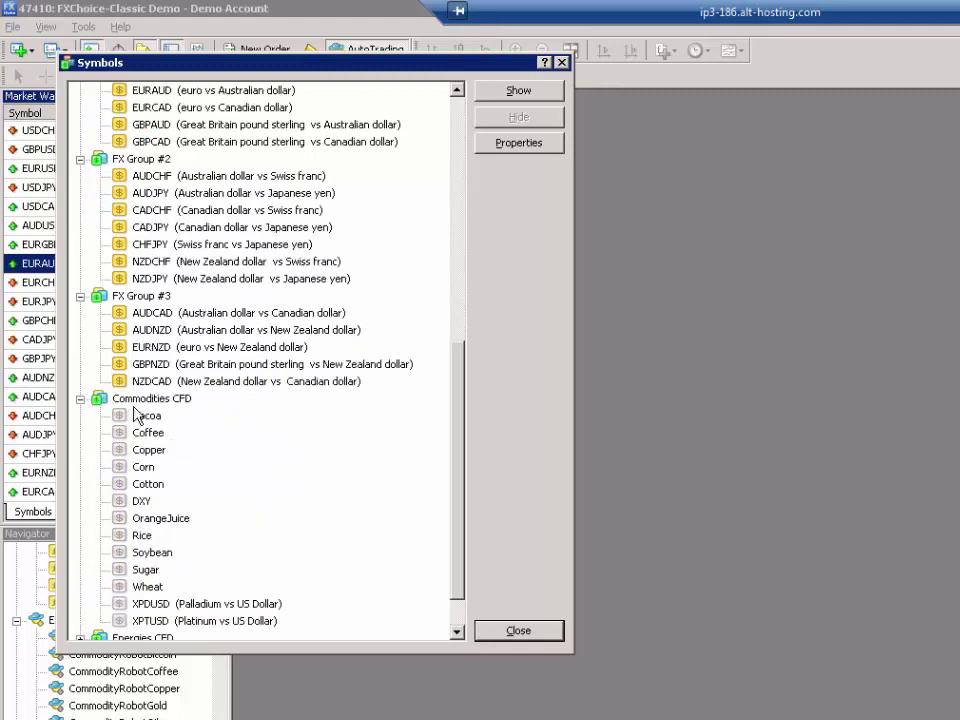
{"action": "scroll", "coordinate": [240, 498], "scroll_direction": "down", "scroll_amount": 1}
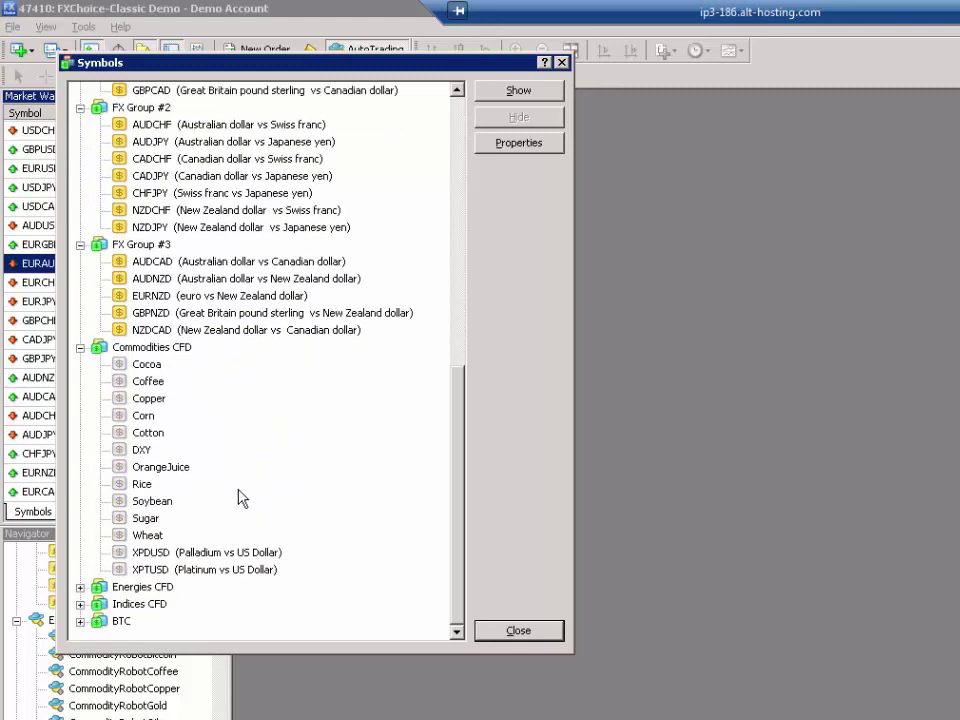
{"action": "left_click", "coordinate": [81, 588]}
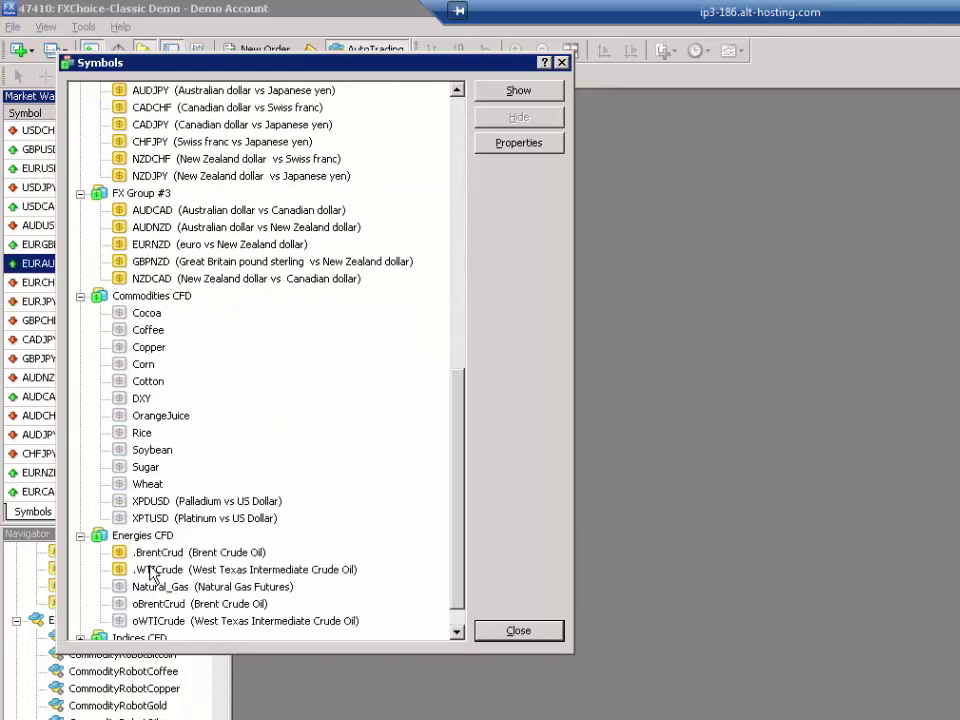
{"action": "left_click", "coordinate": [126, 569]}
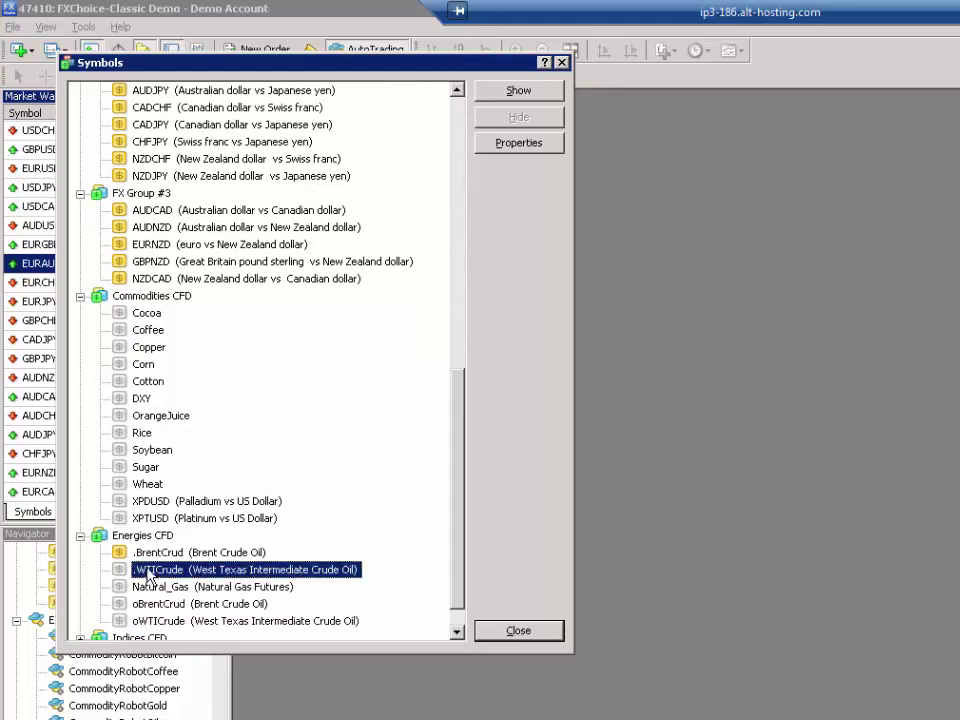
{"action": "left_click", "coordinate": [150, 553]}
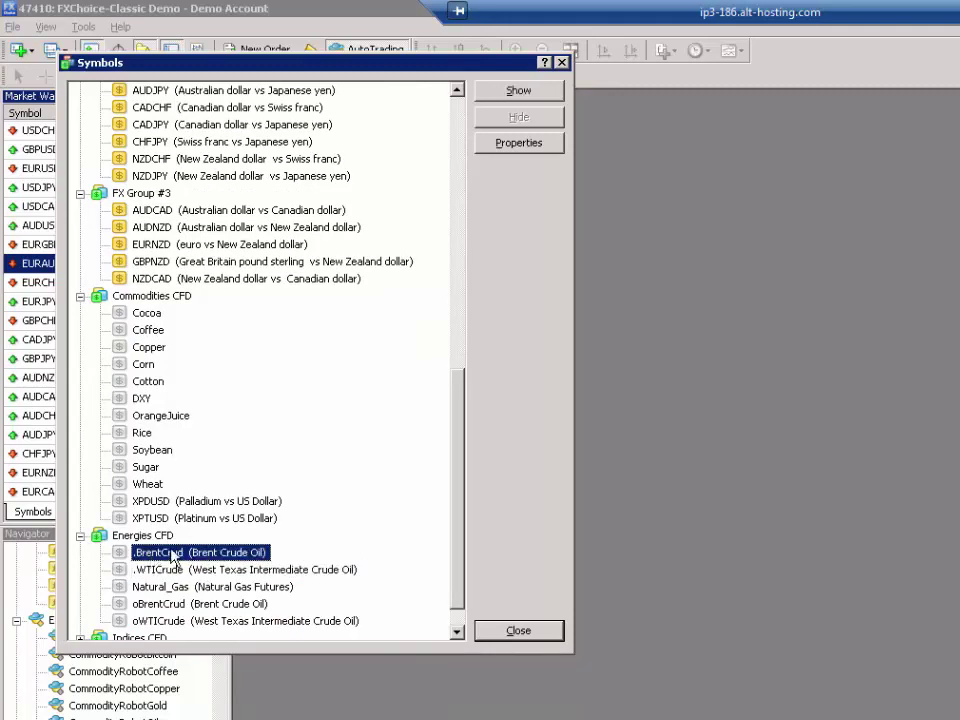
- Expand the Indices CFD group and hide .DE30Cash, .EURO50Cash, .FRANCECash, .JAPANCash, .UK100Cash, .US30Cash, .US500Cash and .USTECHCash
{"action": "scroll", "coordinate": [283, 549], "scroll_direction": "down", "scroll_amount": 1}
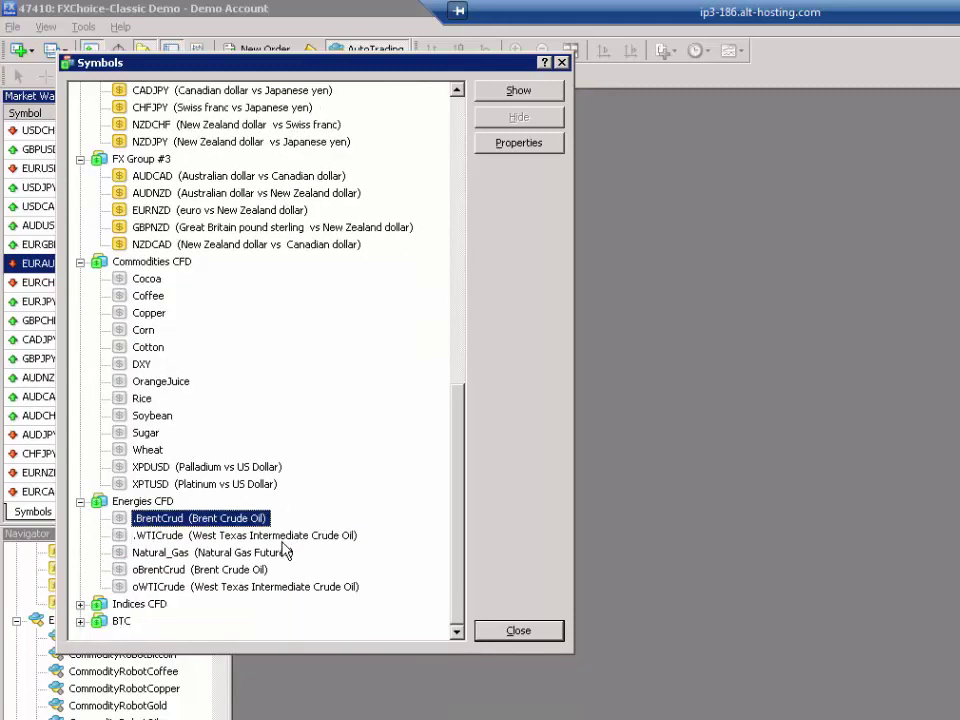
{"action": "left_click", "coordinate": [81, 604]}
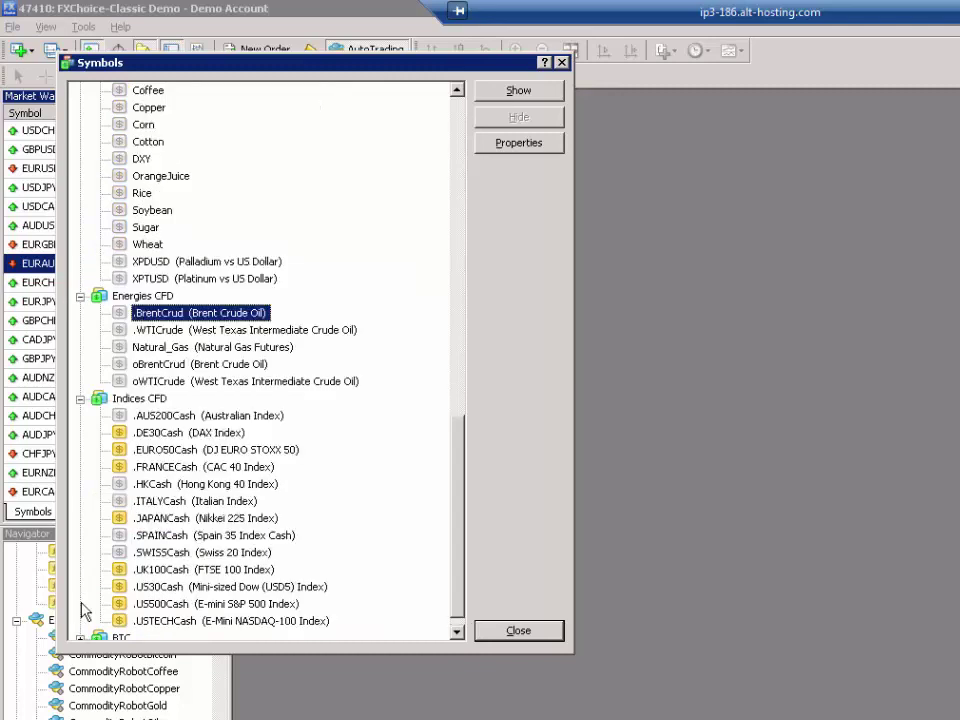
{"action": "left_click", "coordinate": [155, 434]}
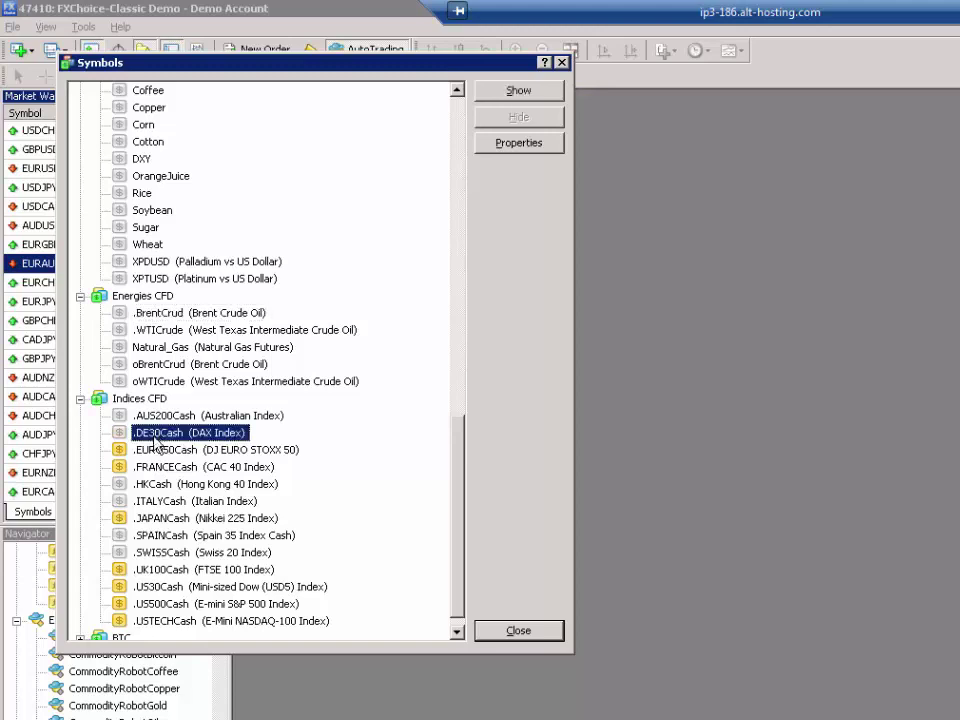
{"action": "left_click", "coordinate": [152, 450]}
{"action": "left_click", "coordinate": [148, 467]}
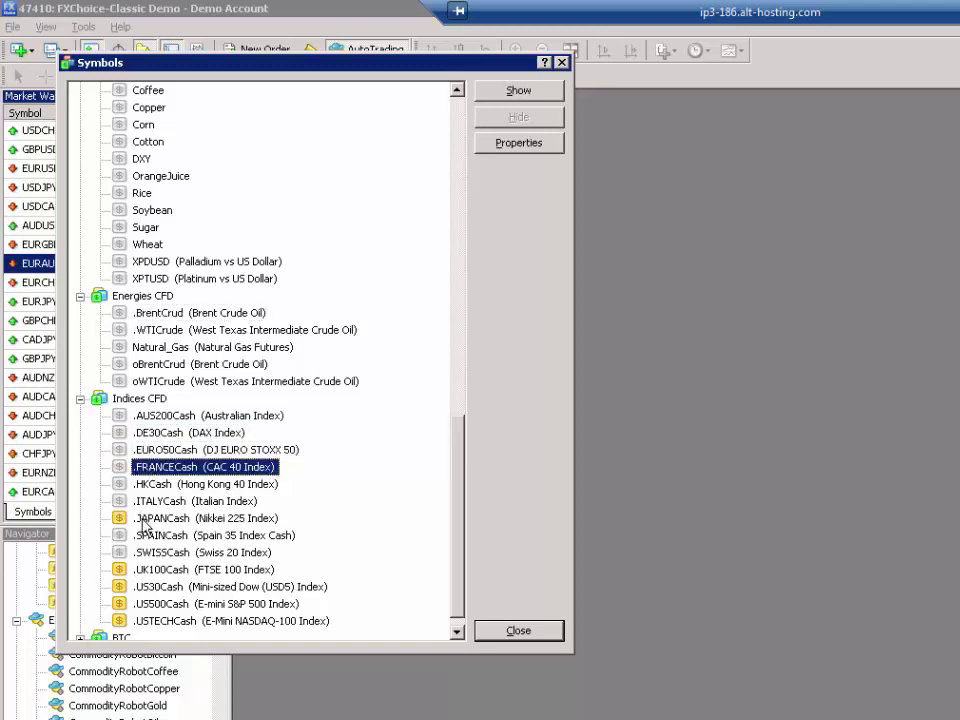
{"action": "double_click", "coordinate": [150, 518]}
{"action": "left_click", "coordinate": [146, 570]}
{"action": "double_click", "coordinate": [150, 587]}
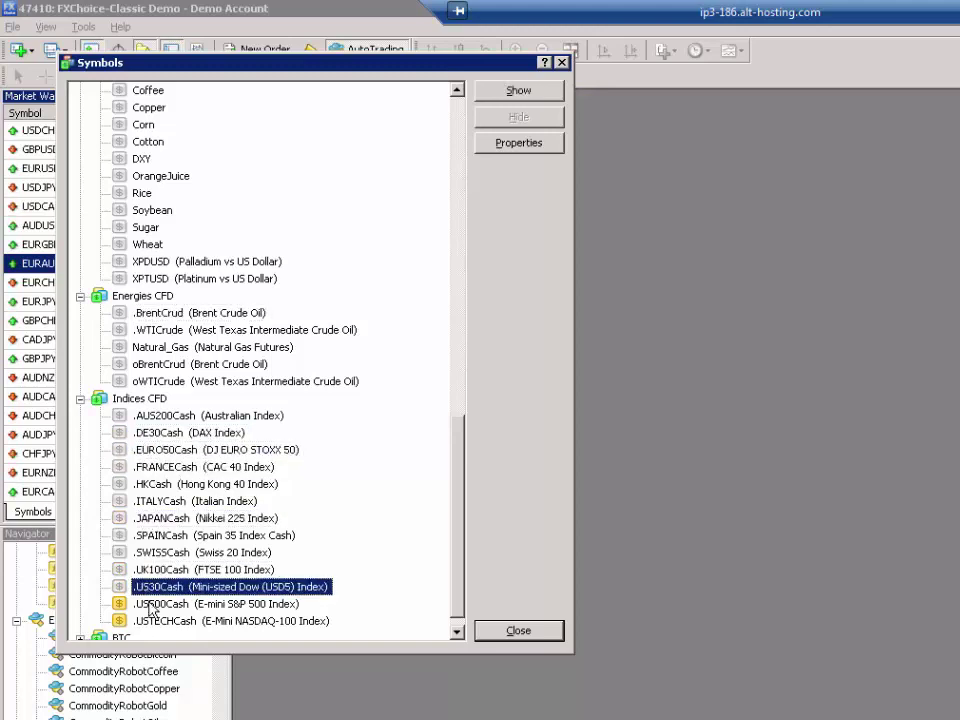
{"action": "double_click", "coordinate": [155, 604]}
{"action": "double_click", "coordinate": [160, 621]}
{"action": "scroll", "coordinate": [160, 621], "scroll_direction": "down", "scroll_amount": 1}
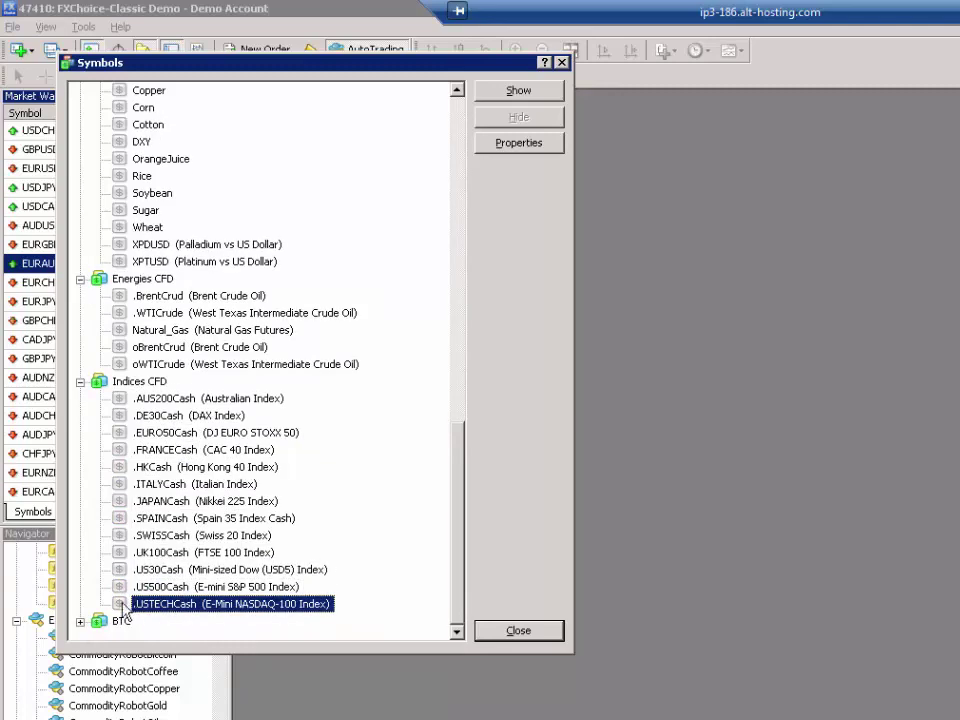
- Expand the BTC group, review which symbols are shown across the whole list, and close the Symbols window
{"action": "left_click", "coordinate": [80, 621]}
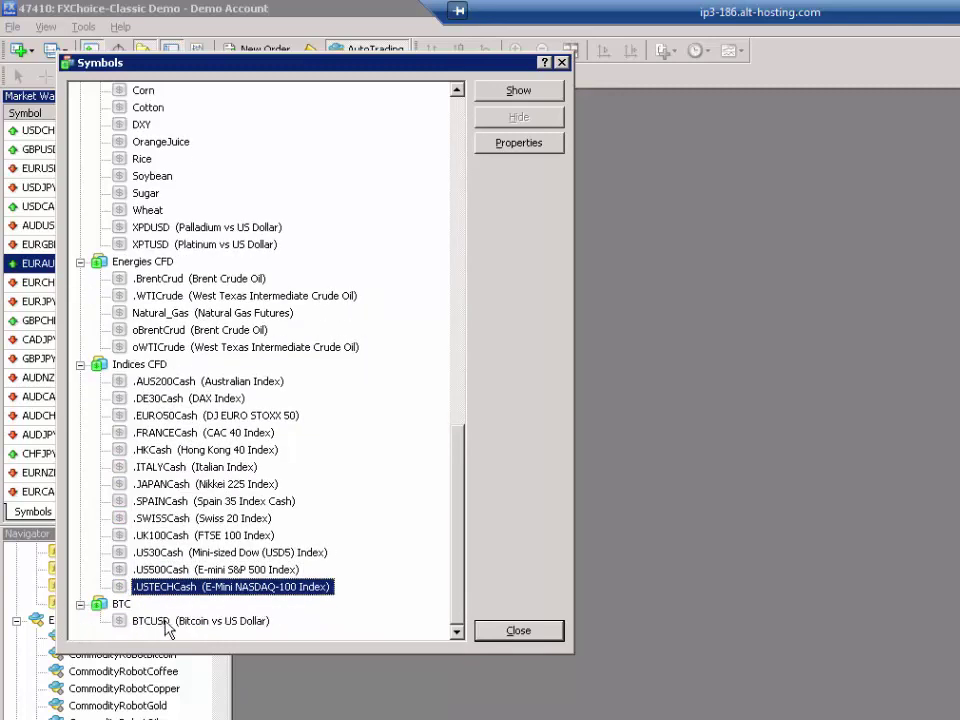
{"action": "scroll", "coordinate": [183, 630], "scroll_direction": "up", "scroll_amount": 20}
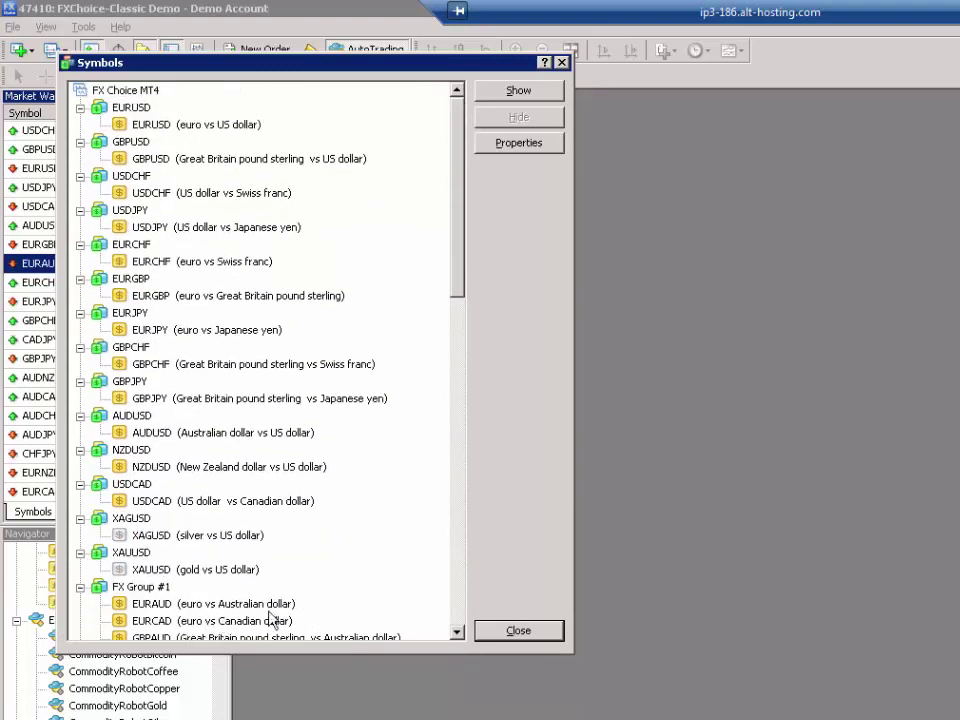
{"action": "left_click", "coordinate": [518, 631]}
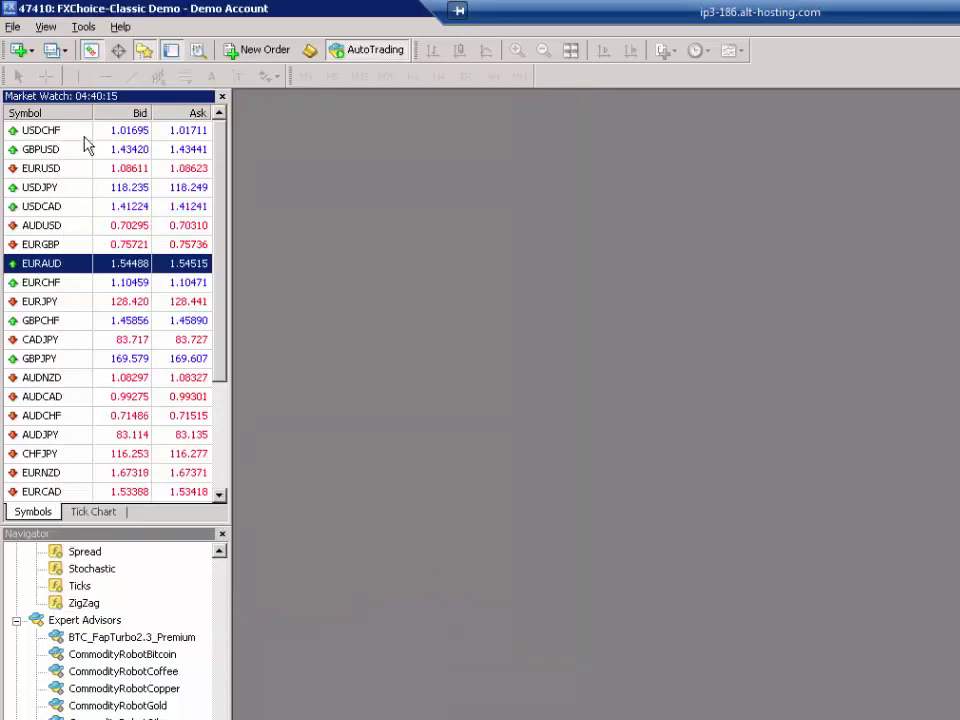
- Go through the Market Watch list one symbol at a time from USDCHF to NZDCAD to check the visible currency pairs
{"action": "left_click_drag", "start_coordinate": [218, 228], "coordinate": [213, 152]}
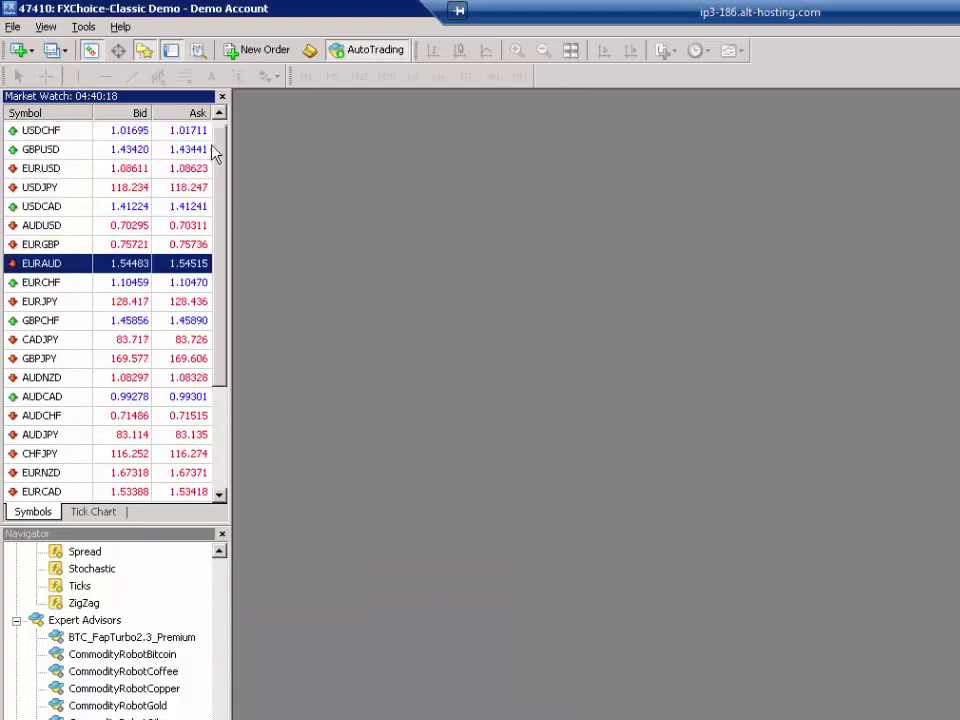
{"action": "left_click", "coordinate": [70, 134]}
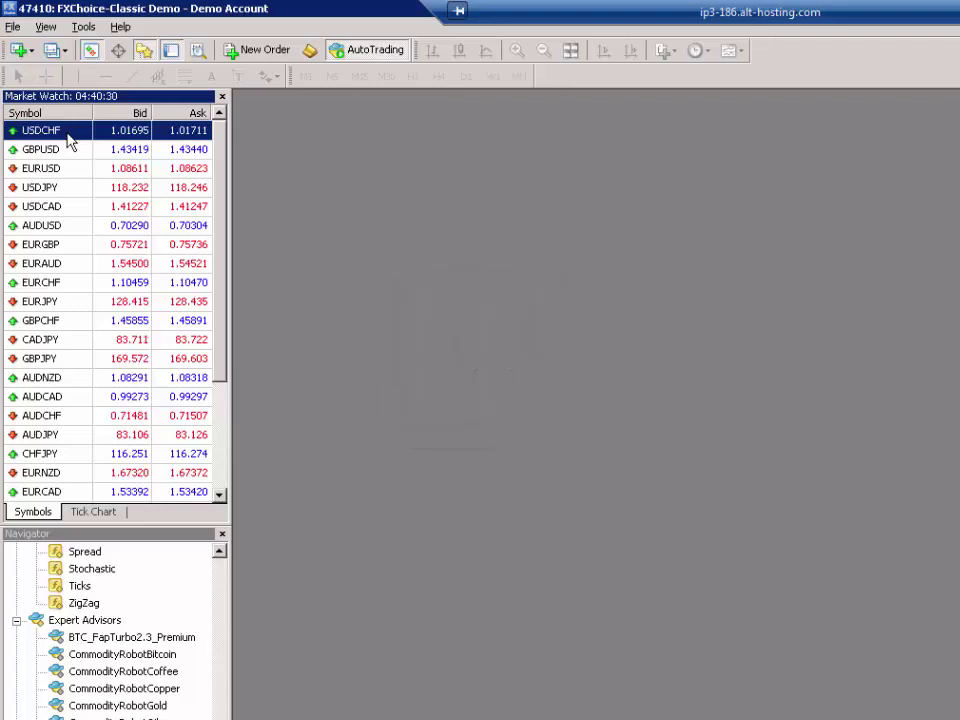
{"action": "key", "text": "Down"}
{"action": "key", "text": "Down"}
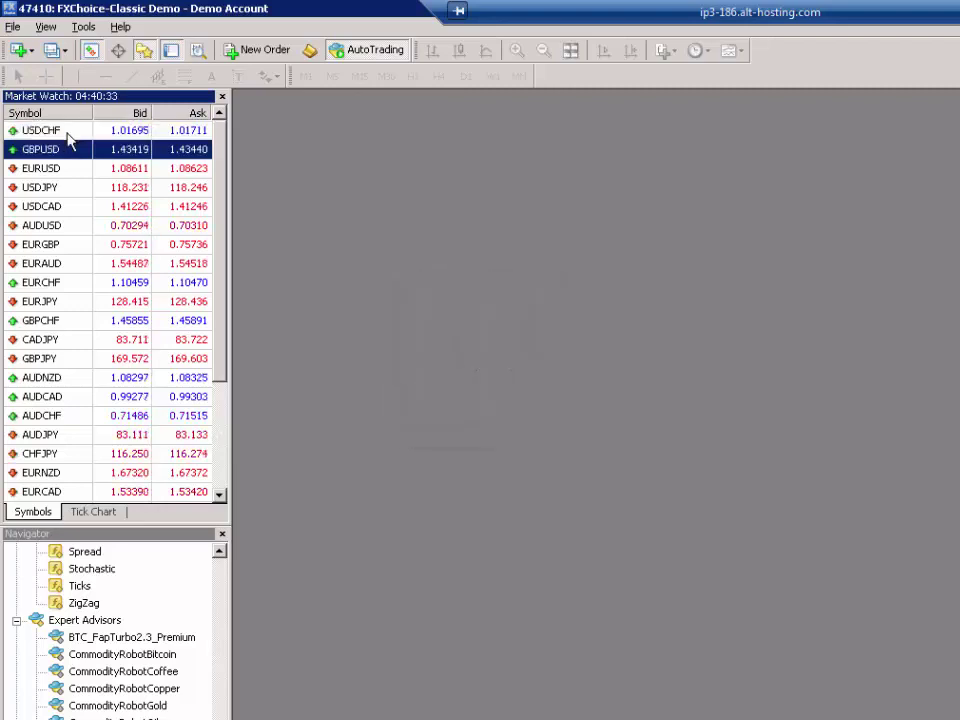
{"action": "key", "text": "Down"}
{"action": "key", "text": "Down"}
{"action": "key", "text": "Down"}
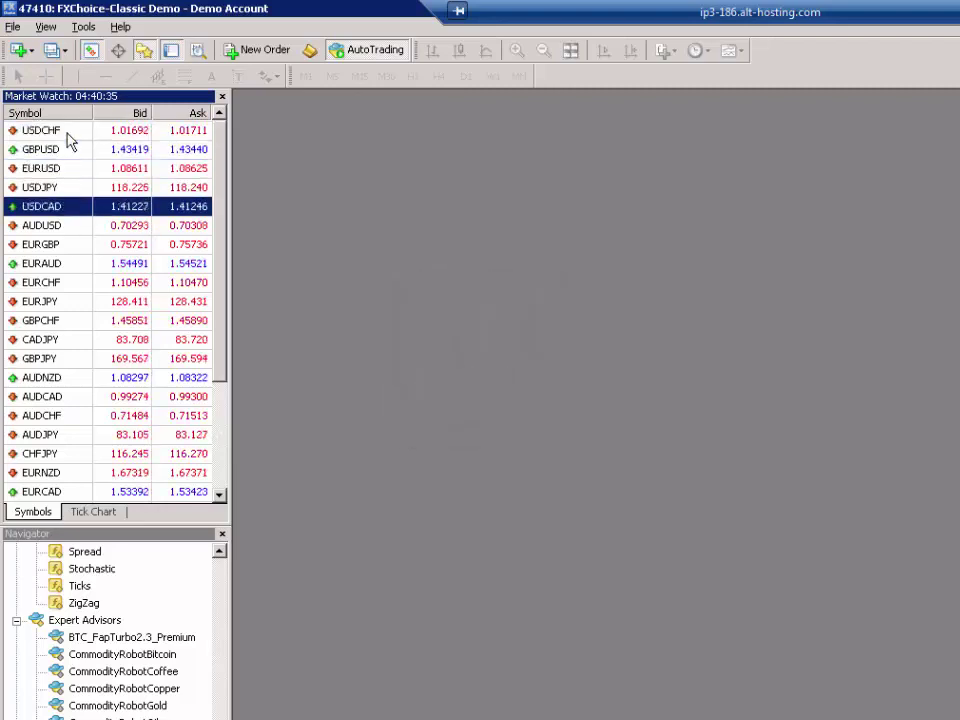
{"action": "key", "text": "Down"}
{"action": "key", "text": "Down"}
{"action": "key", "text": "Down"}
{"action": "key", "text": "Down"}
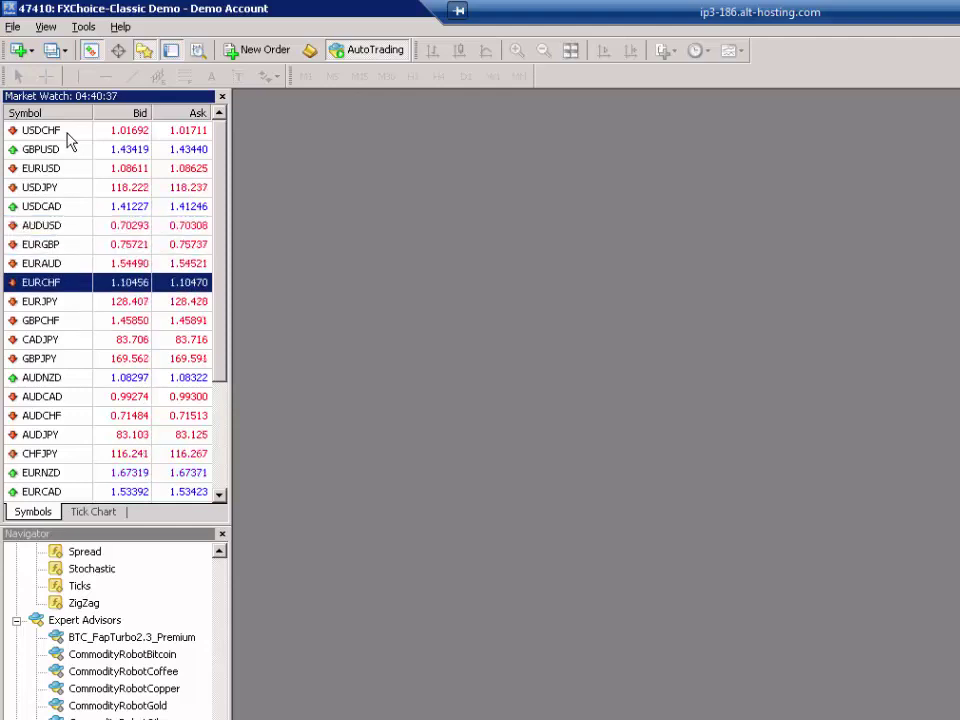
{"action": "key", "text": "Down"}
{"action": "key", "text": "Down"}
{"action": "key", "text": "Down"}
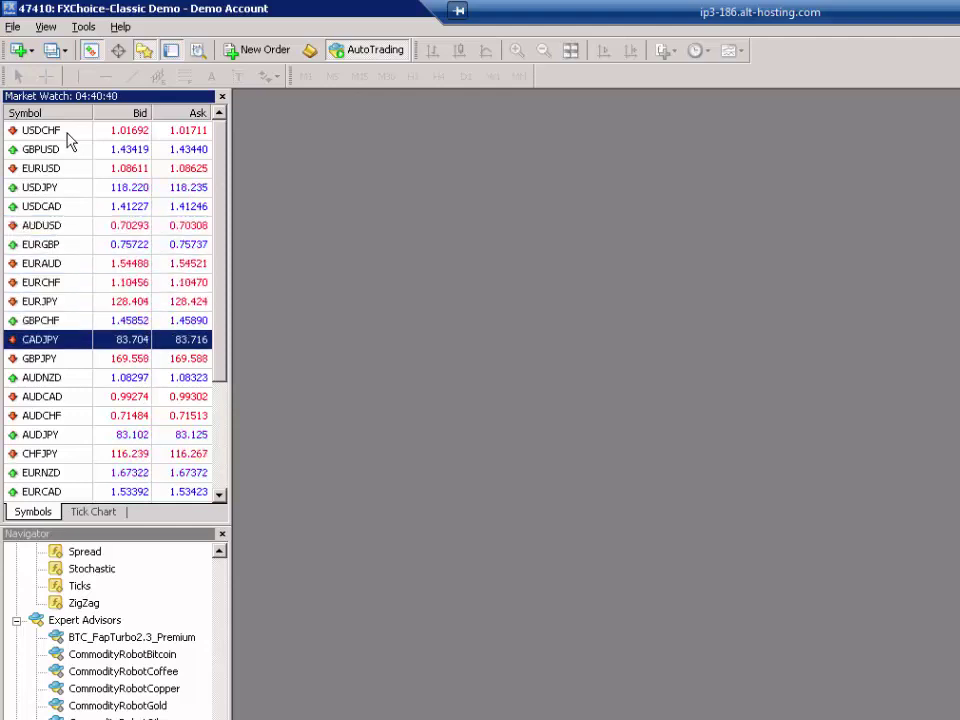
{"action": "key", "text": "Down"}
{"action": "key", "text": "Down"}
{"action": "key", "text": "Down"}
{"action": "key", "text": "Down"}
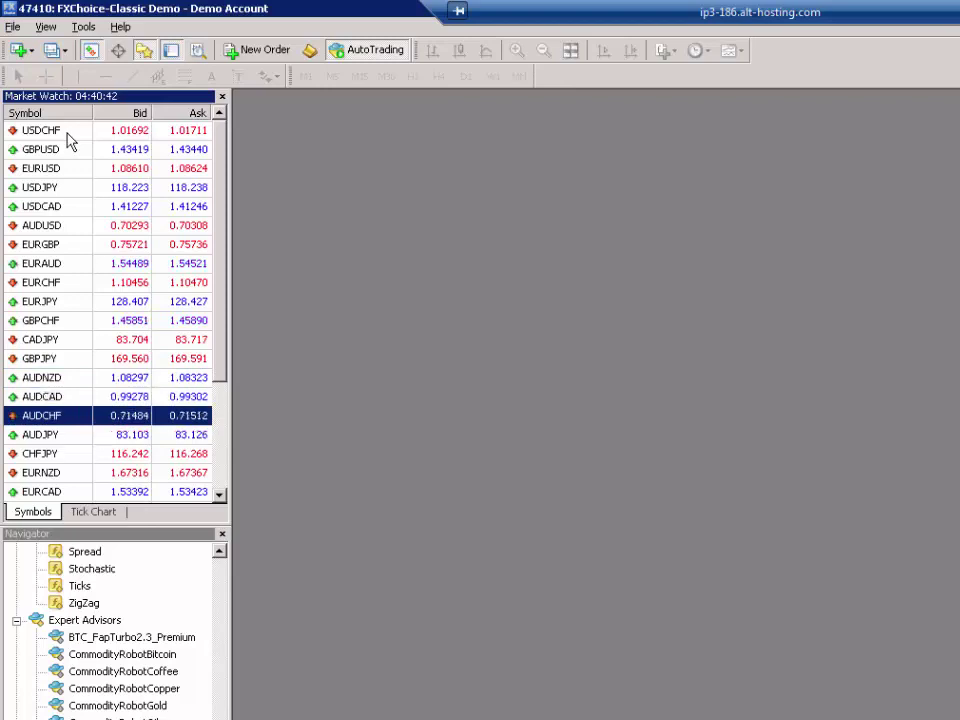
{"action": "key", "text": "Down"}
{"action": "key", "text": "Down"}
{"action": "key", "text": "Down"}
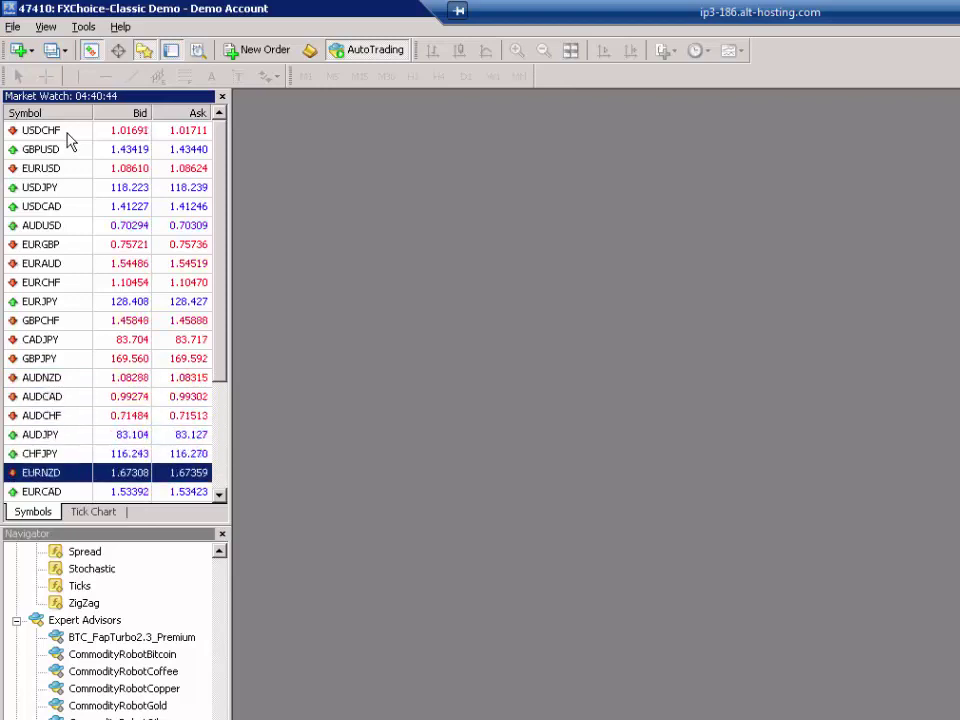
{"action": "scroll", "coordinate": [120, 172], "scroll_direction": "down", "scroll_amount": 3}
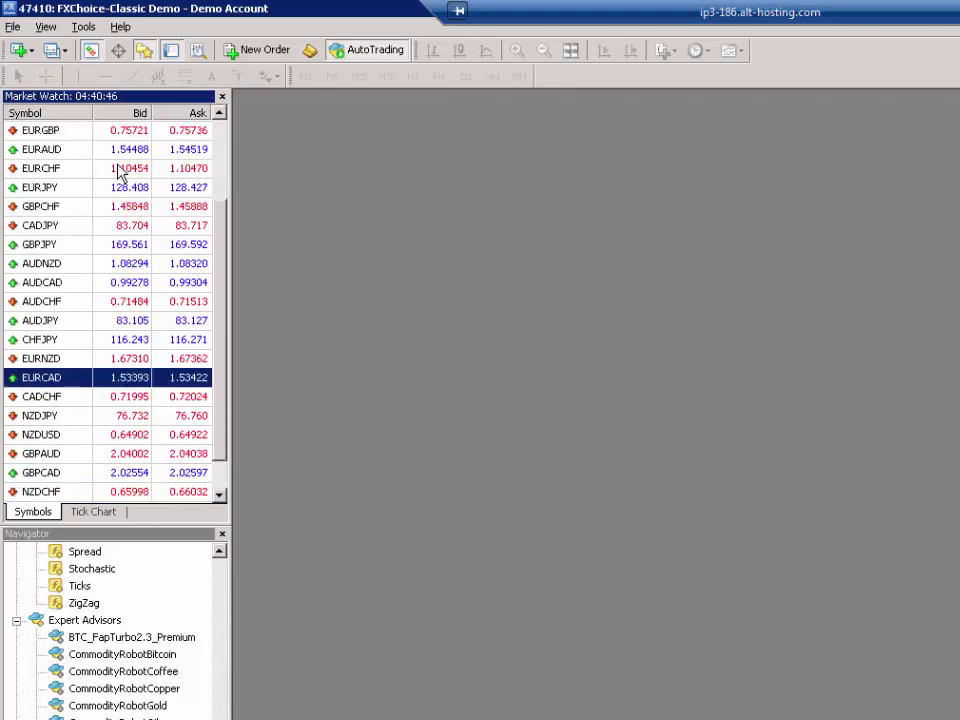
{"action": "key", "text": "Down"}
{"action": "key", "text": "Down"}
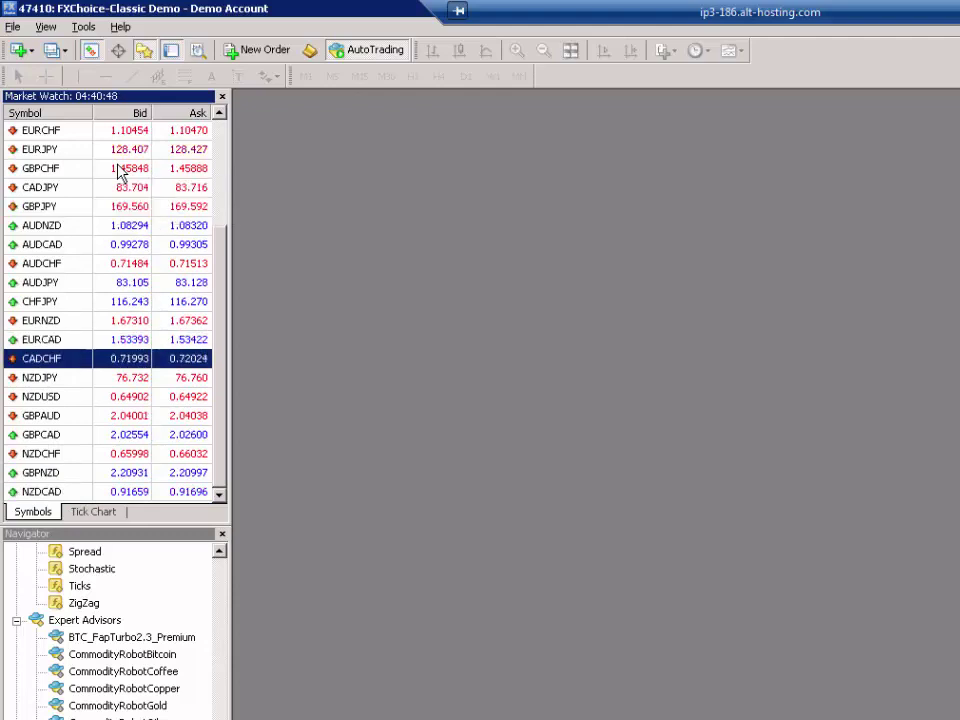
{"action": "key", "text": "Down"}
{"action": "key", "text": "Down"}
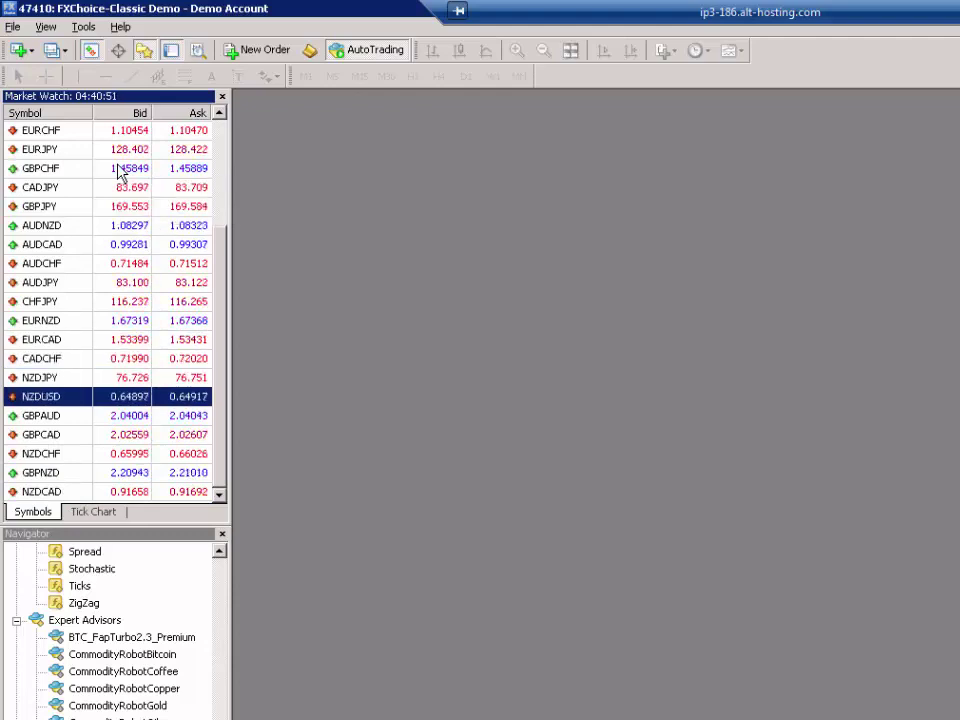
{"action": "key", "text": "Down"}
{"action": "key", "text": "Down"}
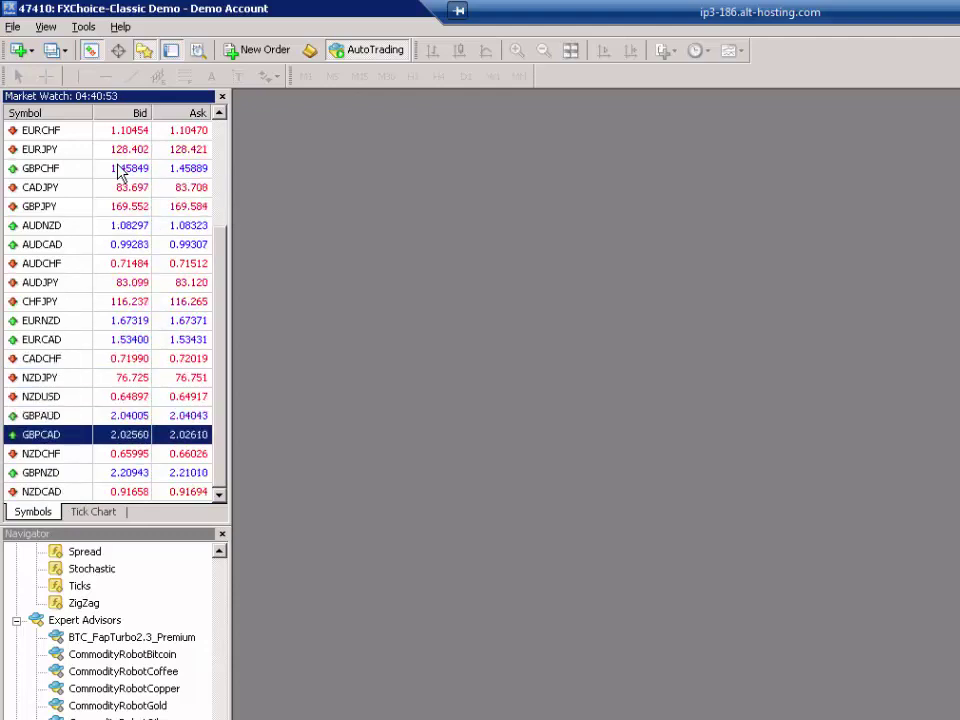
{"action": "key", "text": "Down"}
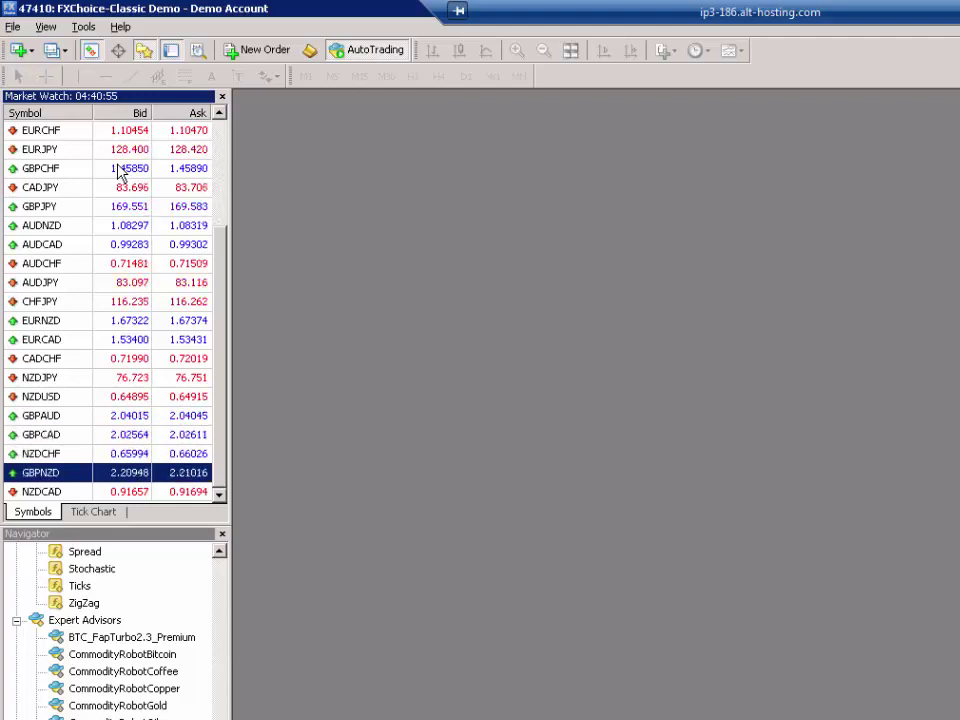
{"action": "key", "text": "Down"}
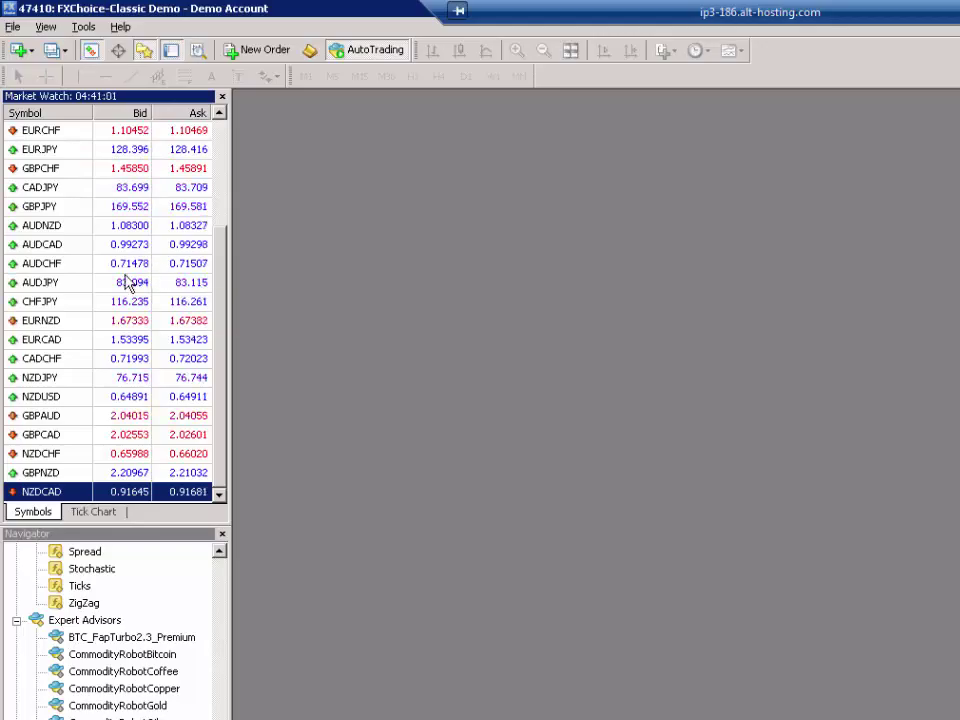
{"action": "scroll", "coordinate": [128, 282], "scroll_direction": "up", "scroll_amount": 2}
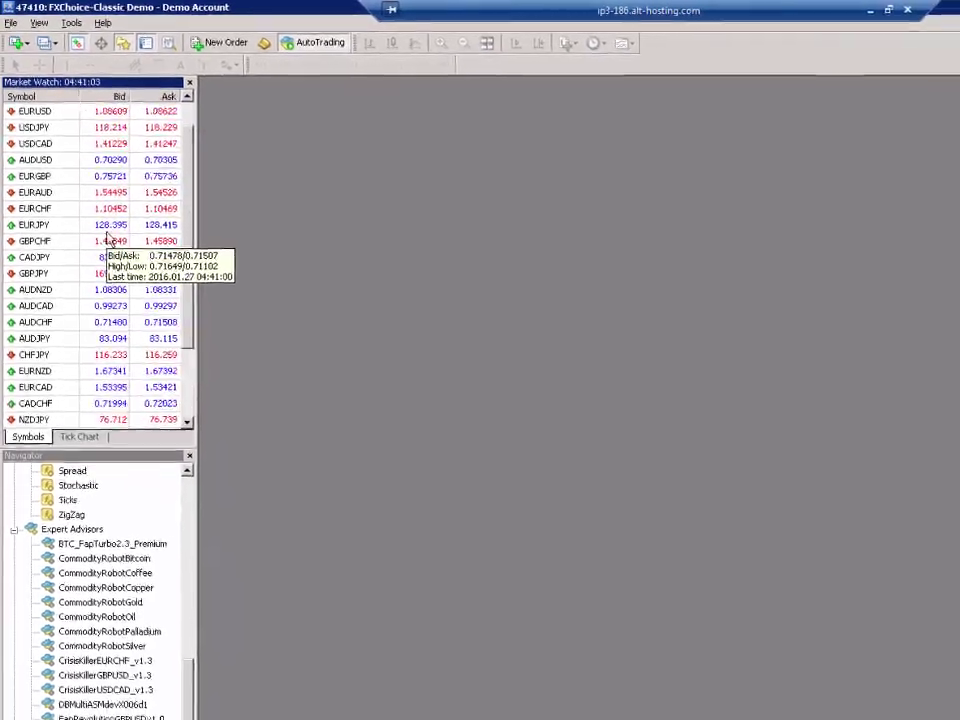
{"action": "scroll", "coordinate": [108, 238], "scroll_direction": "up", "scroll_amount": 1}
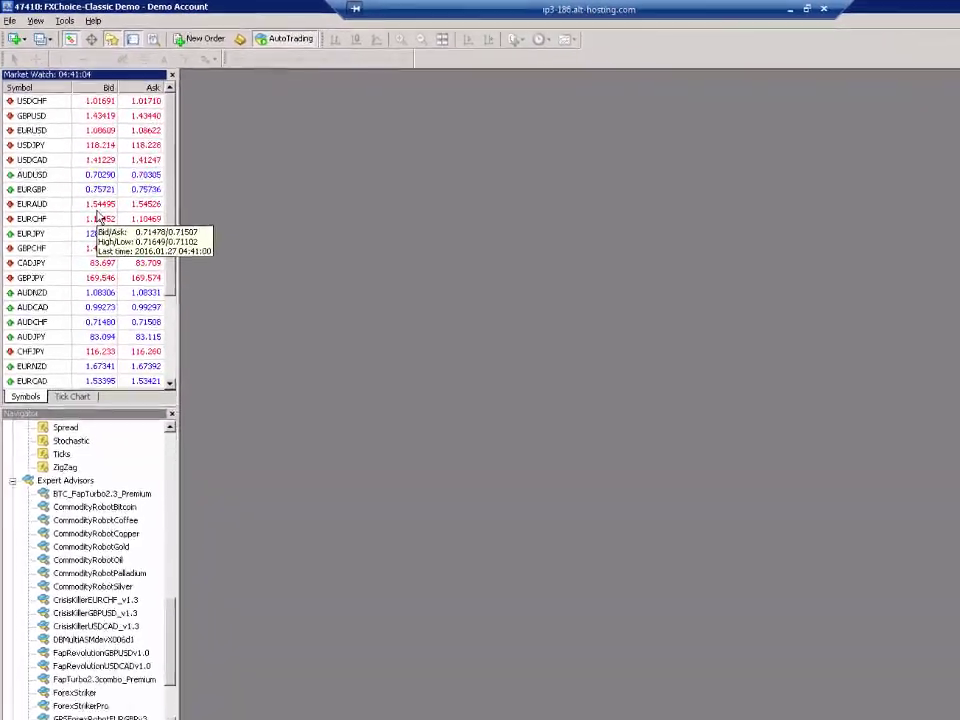
{"action": "scroll", "coordinate": [105, 236], "scroll_direction": "down", "scroll_amount": 3}
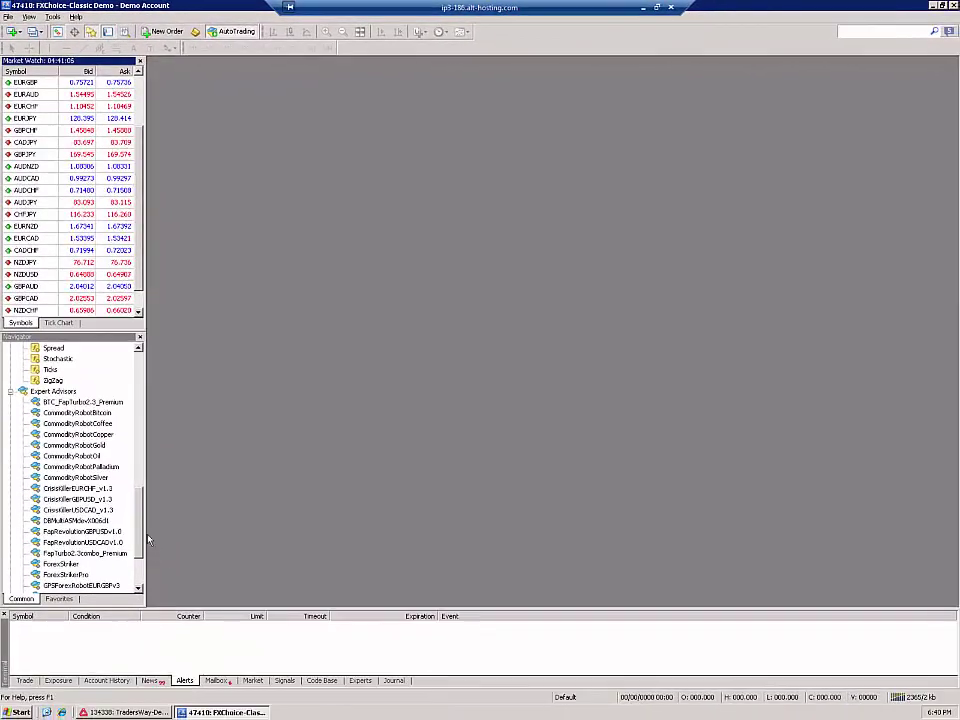
- Expand the Scripts group in the Navigator, and open AUDCAD from Market Watch as a maximized chart
{"action": "left_click_drag", "start_coordinate": [141, 532], "coordinate": [144, 581]}
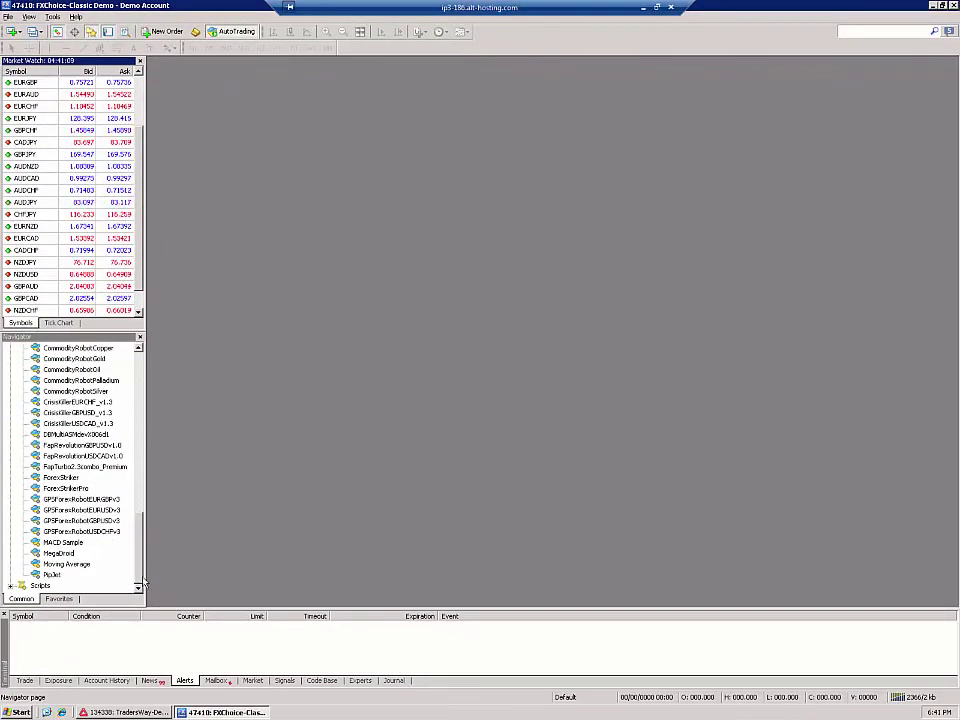
{"action": "left_click", "coordinate": [12, 587]}
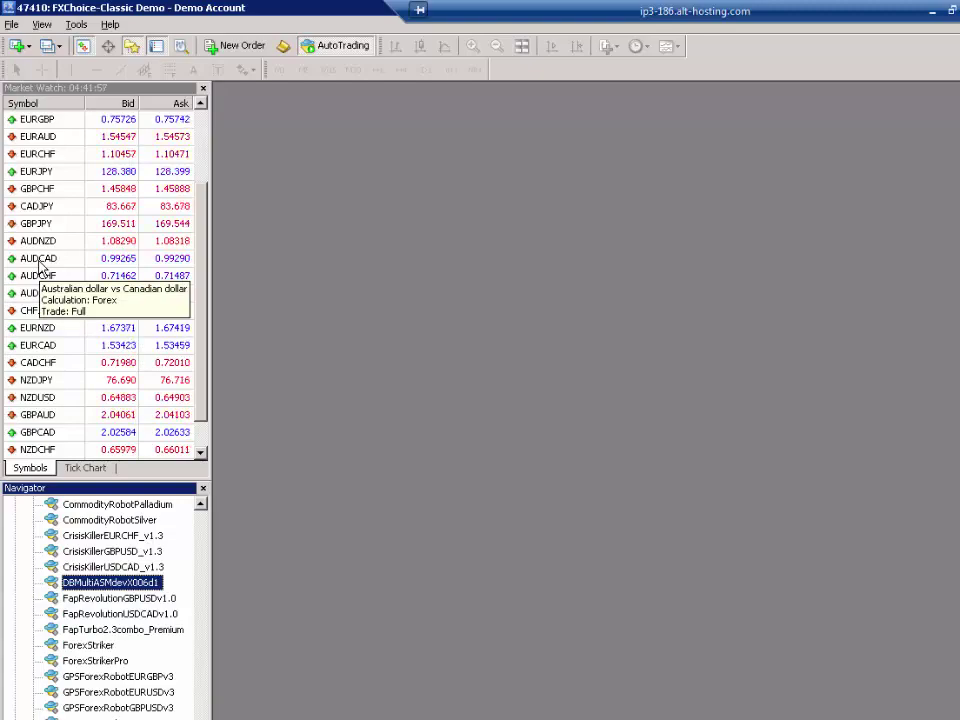
{"action": "left_click", "coordinate": [40, 262]}
{"action": "left_click_drag", "start_coordinate": [40, 262], "coordinate": [528, 327]}
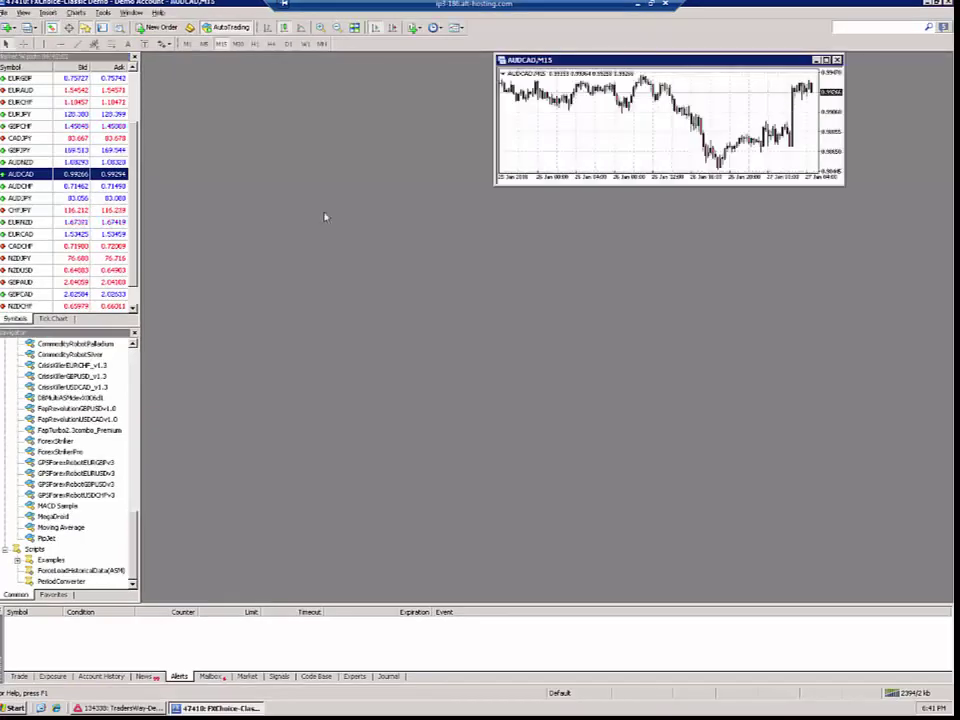
{"action": "left_click_drag", "start_coordinate": [542, 62], "coordinate": [298, 135]}
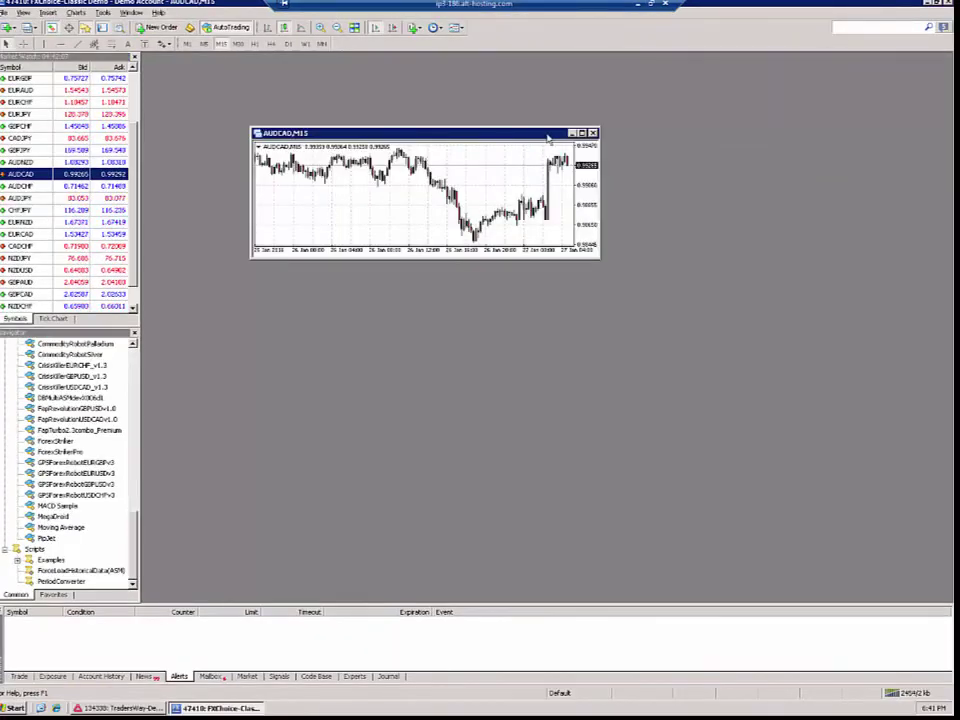
{"action": "left_click", "coordinate": [582, 133]}
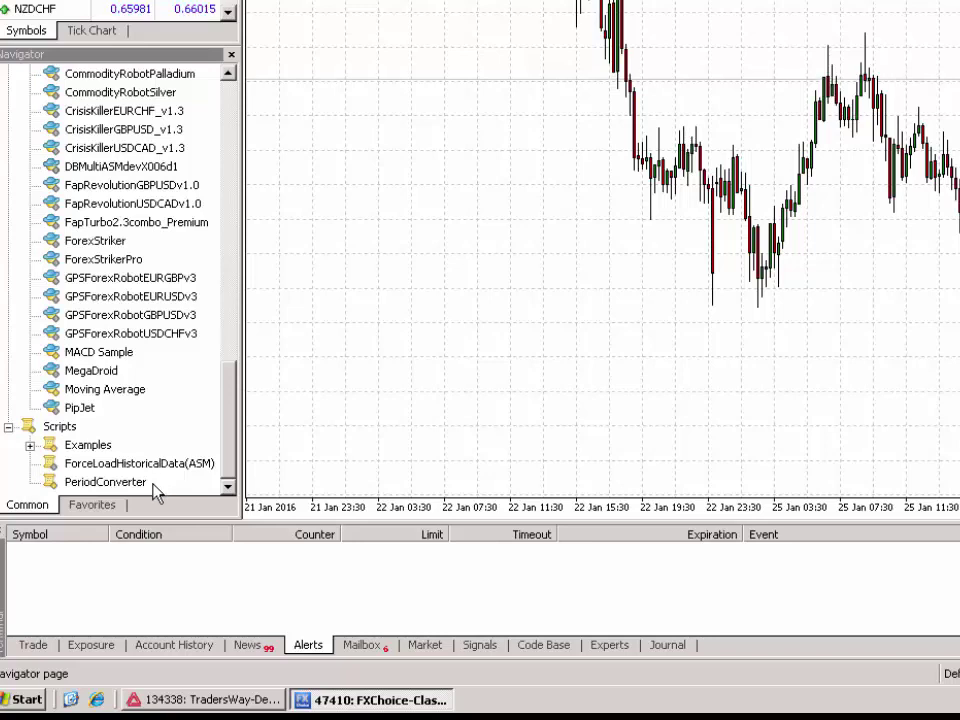
- Run the ForceLoadHistoricalData(ASM) script on the AUDCAD chart and follow its messages in the Experts log
{"action": "left_click", "coordinate": [610, 648]}
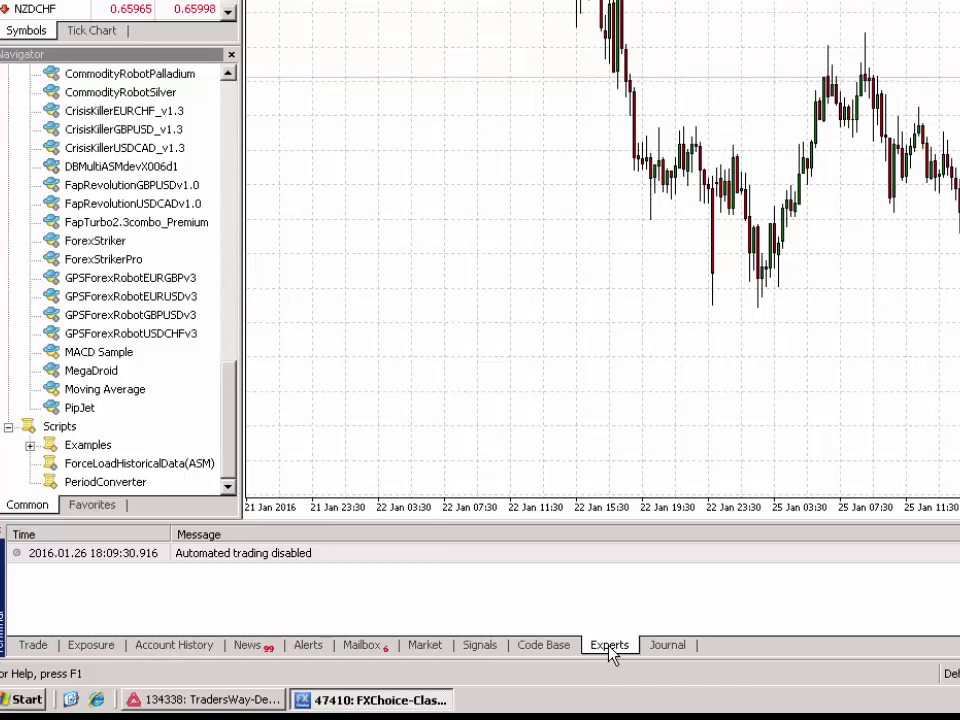
{"action": "left_click", "coordinate": [129, 466]}
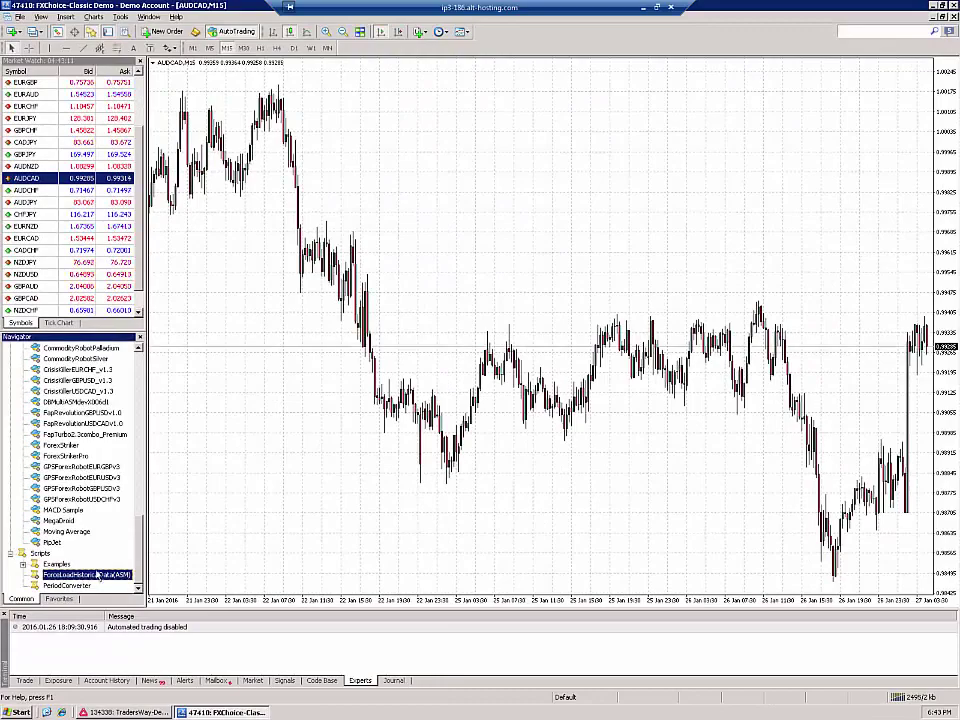
{"action": "left_click_drag", "start_coordinate": [97, 574], "coordinate": [372, 414]}
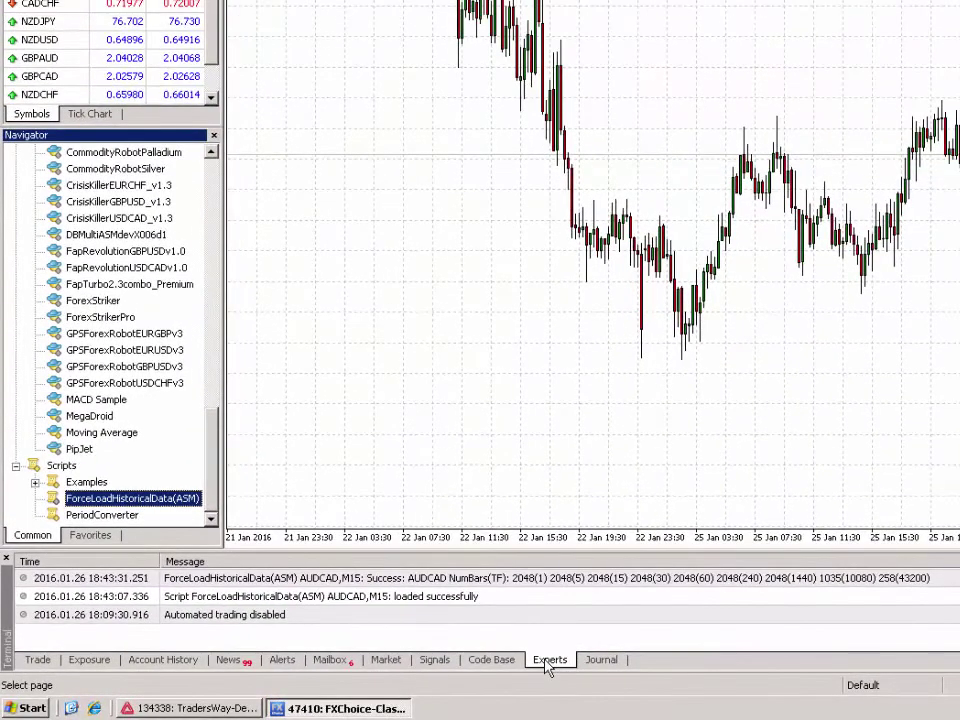
{"action": "left_click", "coordinate": [549, 662]}
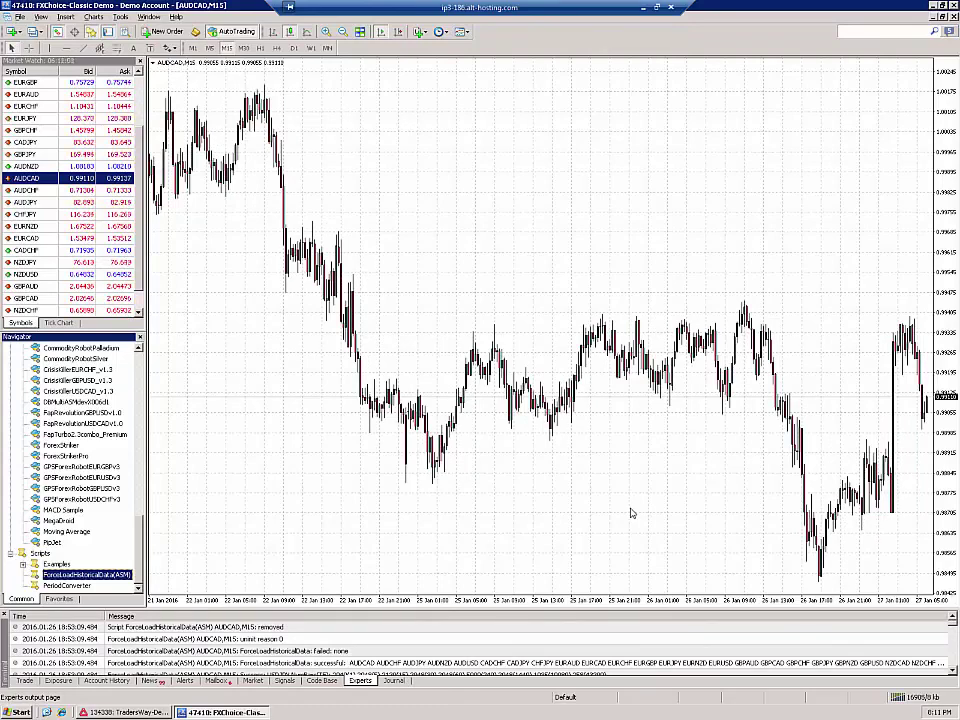
- Enlarge the Experts log to show more of the script's messages, and close the AUDCAD chart
{"action": "left_click", "coordinate": [566, 590]}
{"action": "left_click_drag", "start_coordinate": [562, 614], "coordinate": [561, 526]}
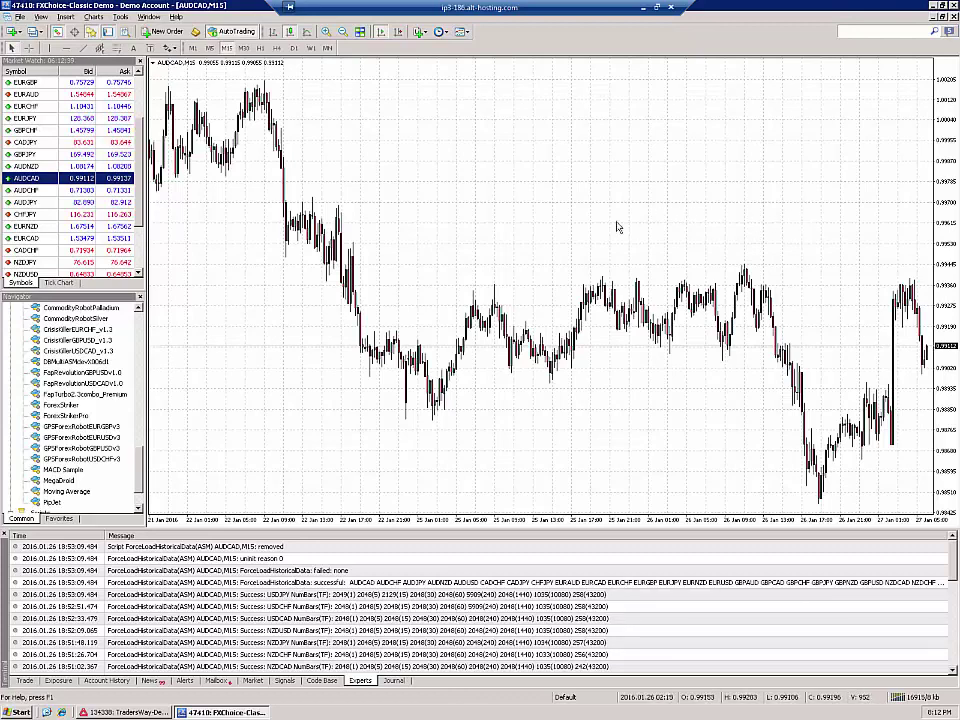
{"action": "left_click", "coordinate": [953, 17]}
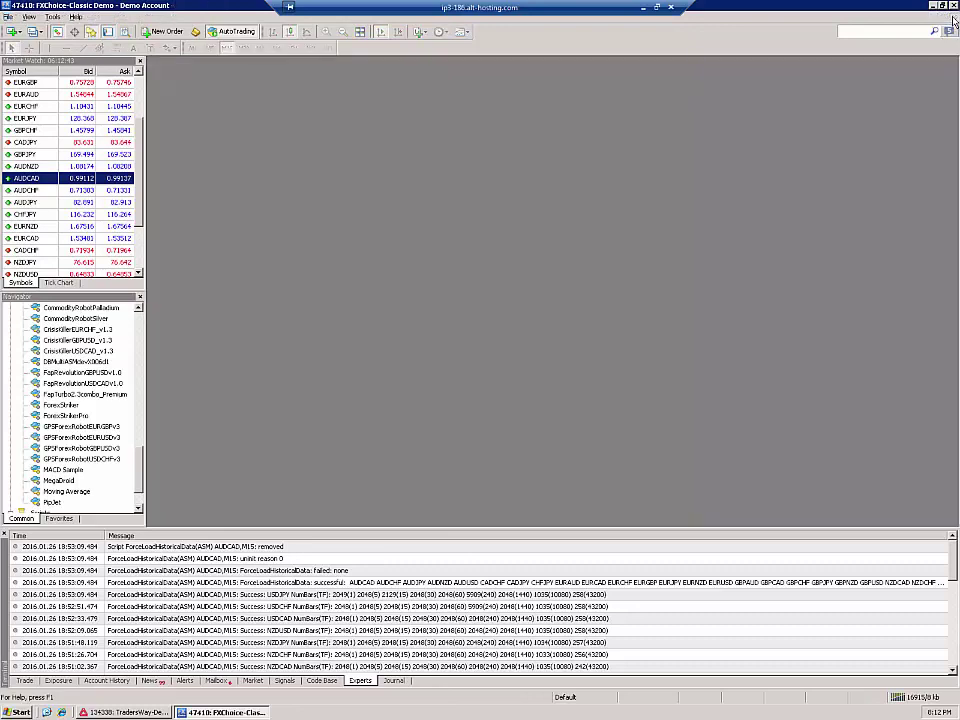
- Open a EURNZD chart from Market Watch and run the ForceLoadHistoricalData(ASM) script on it
{"action": "left_click", "coordinate": [29, 204]}
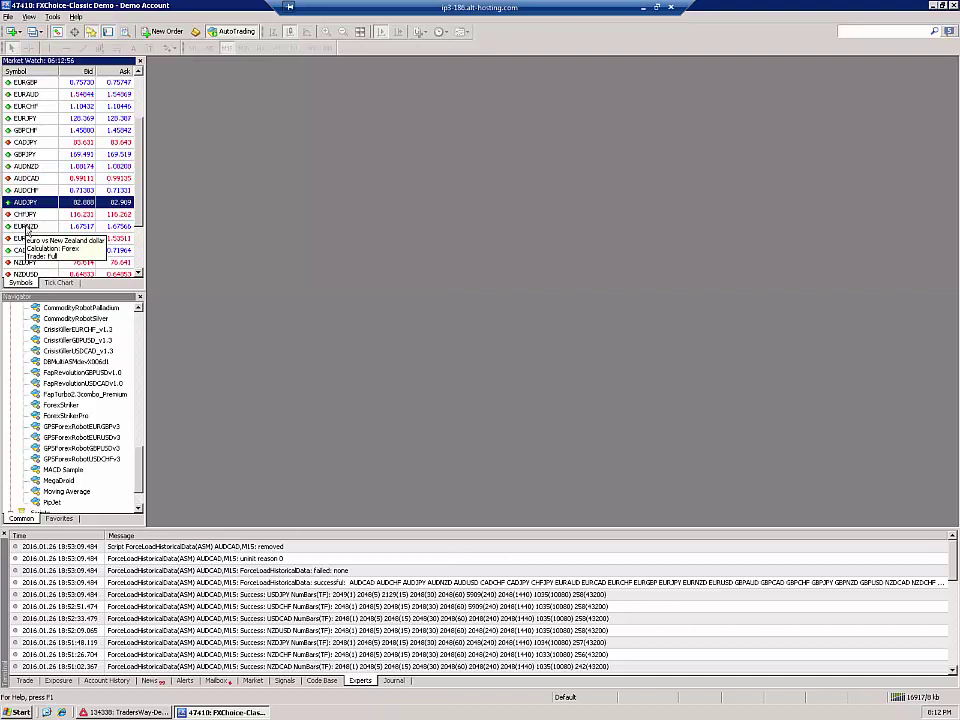
{"action": "left_click", "coordinate": [25, 227]}
{"action": "left_click_drag", "start_coordinate": [12, 232], "coordinate": [281, 237]}
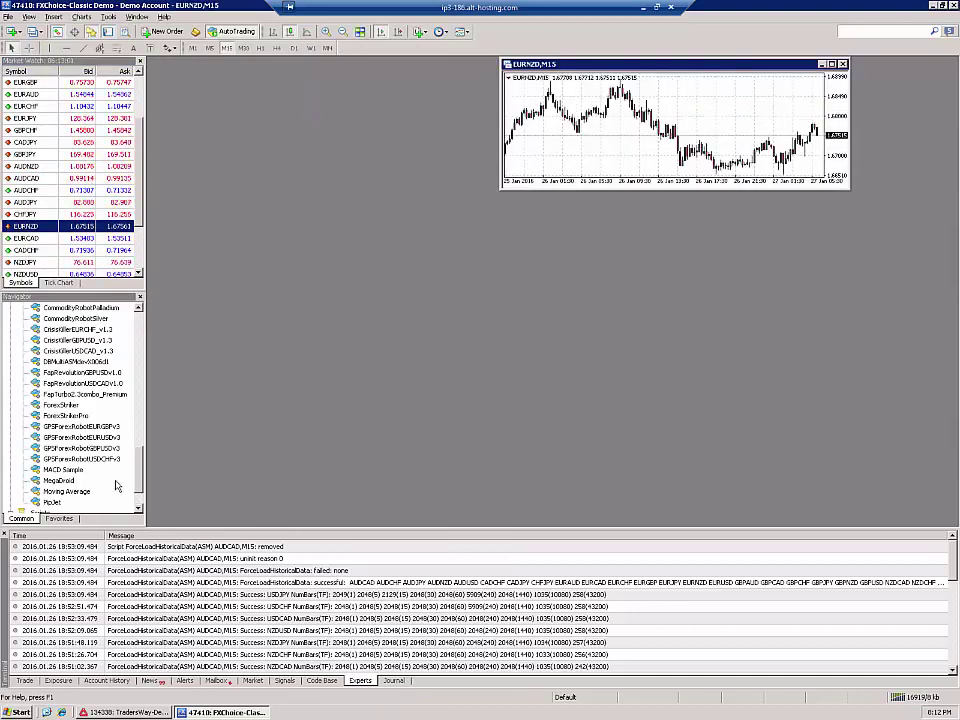
{"action": "scroll", "coordinate": [139, 490], "scroll_direction": "down", "scroll_amount": 2}
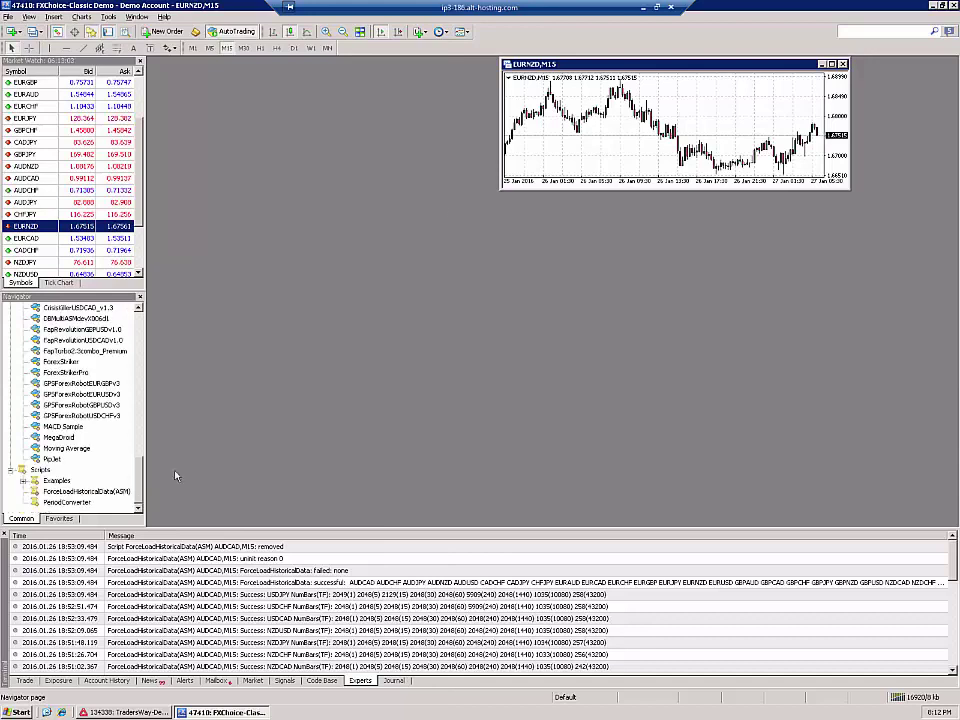
{"action": "left_click_drag", "start_coordinate": [538, 66], "coordinate": [288, 236]}
{"action": "left_click", "coordinate": [88, 491]}
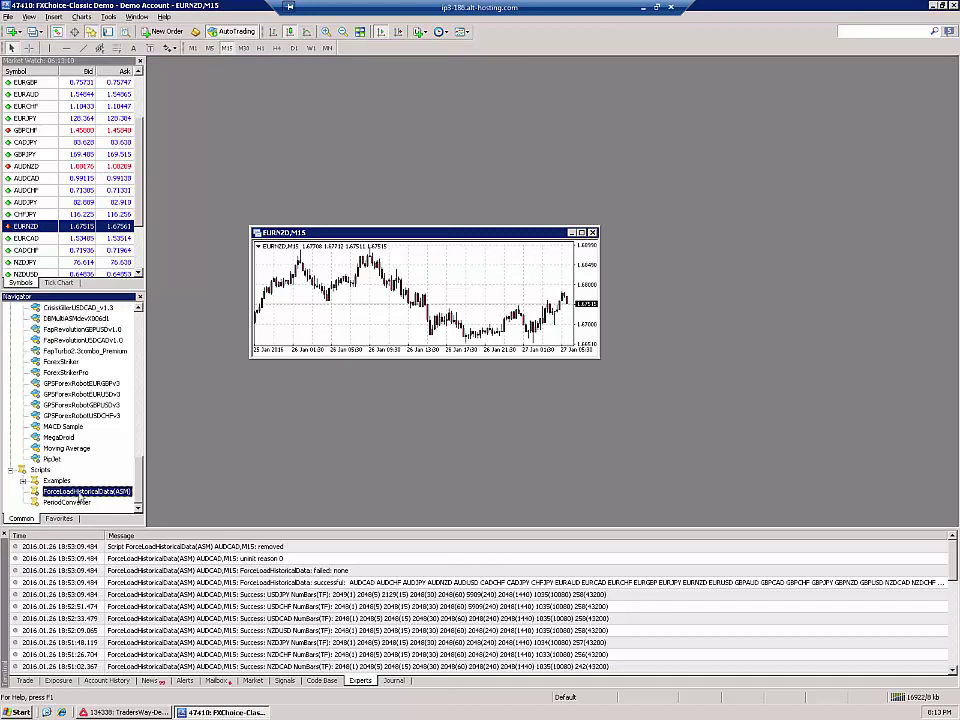
{"action": "left_click_drag", "start_coordinate": [84, 496], "coordinate": [392, 302]}
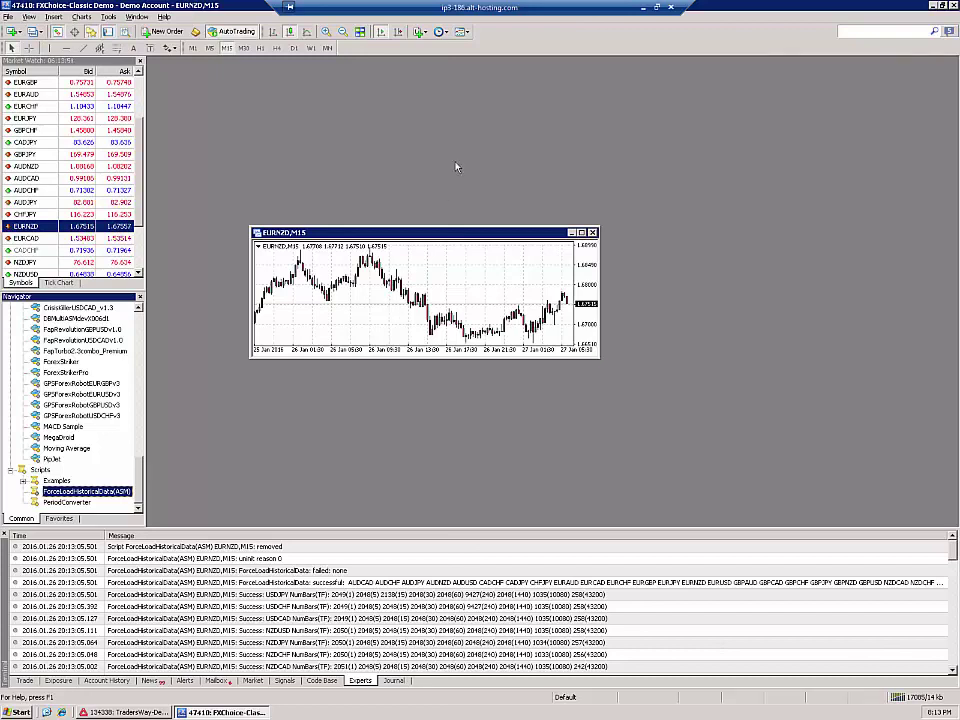
- Close the EURNZD chart and reduce the height of the Experts log
{"action": "left_click", "coordinate": [592, 233]}
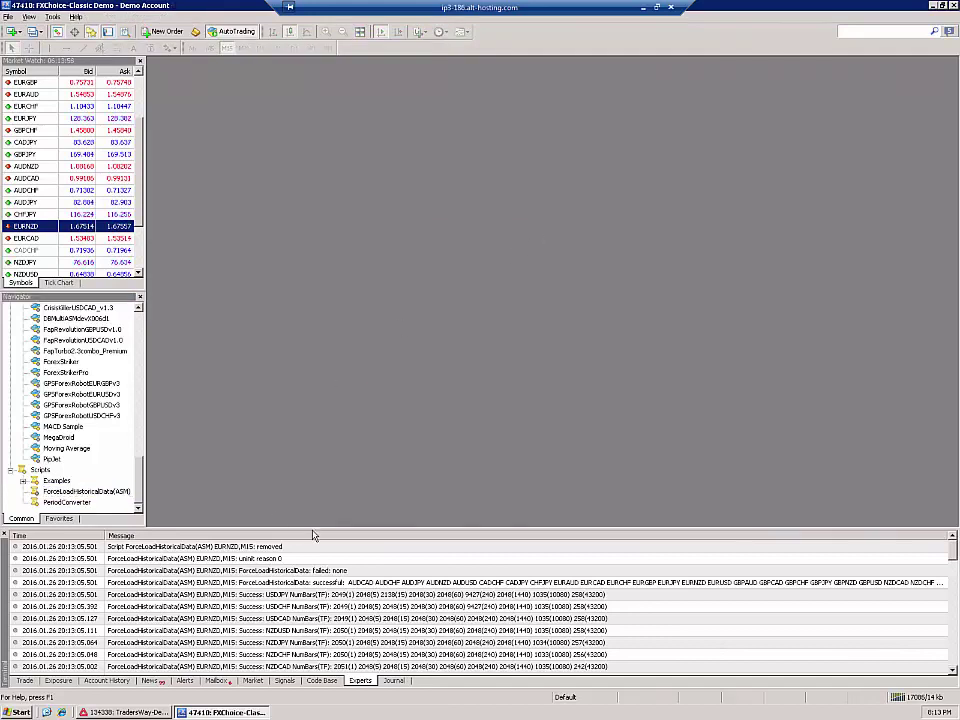
{"action": "left_click_drag", "start_coordinate": [313, 534], "coordinate": [313, 570]}
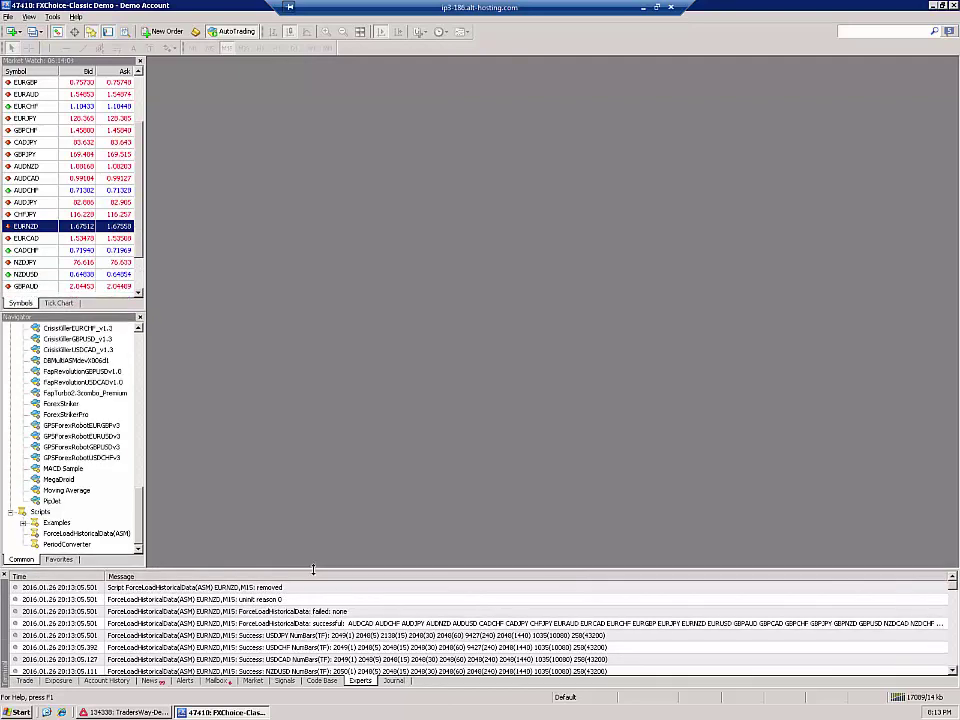
- Open the Symbols window from Market Watch, expand the XAGUSD and XAUUSD groups, and collapse Indices CFD
{"action": "scroll", "coordinate": [141, 250], "scroll_direction": "down", "scroll_amount": 2}
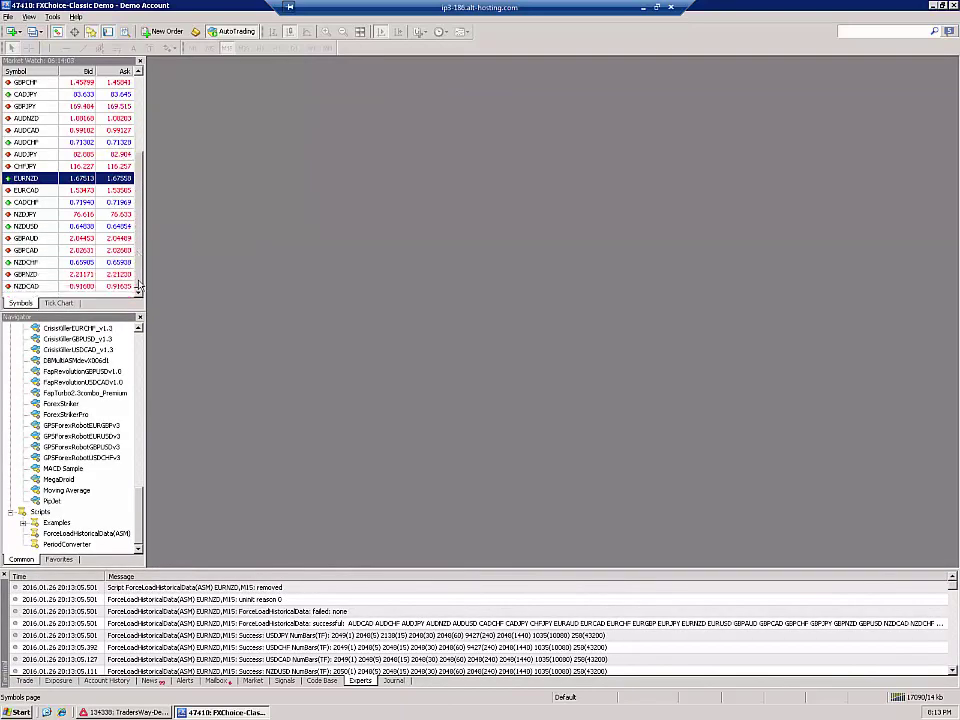
{"action": "right_click", "coordinate": [67, 157]}
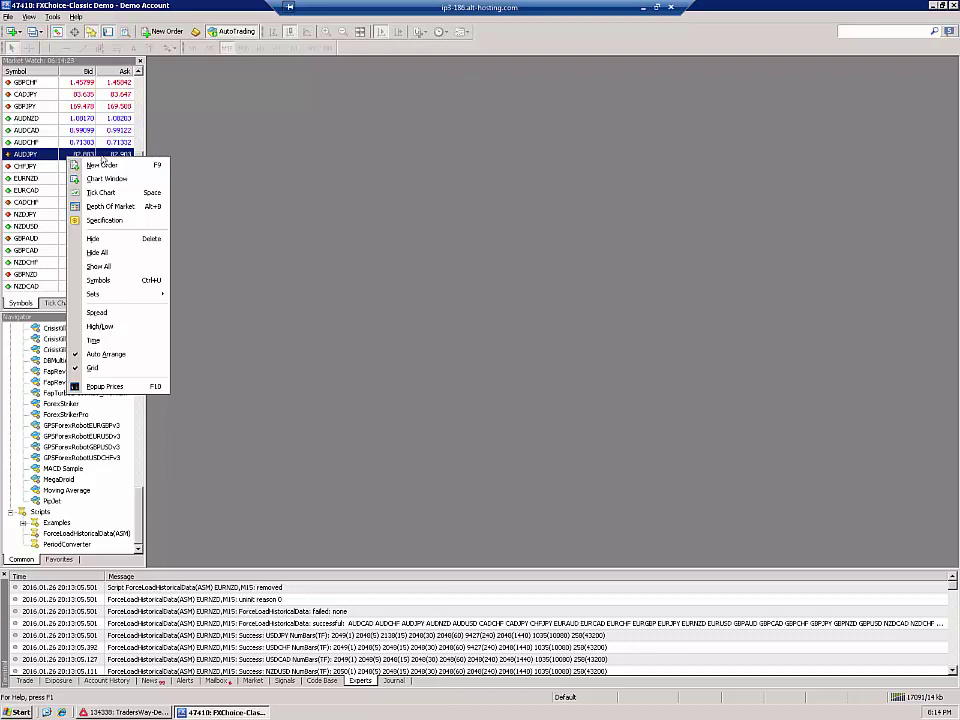
{"action": "left_click", "coordinate": [225, 160]}
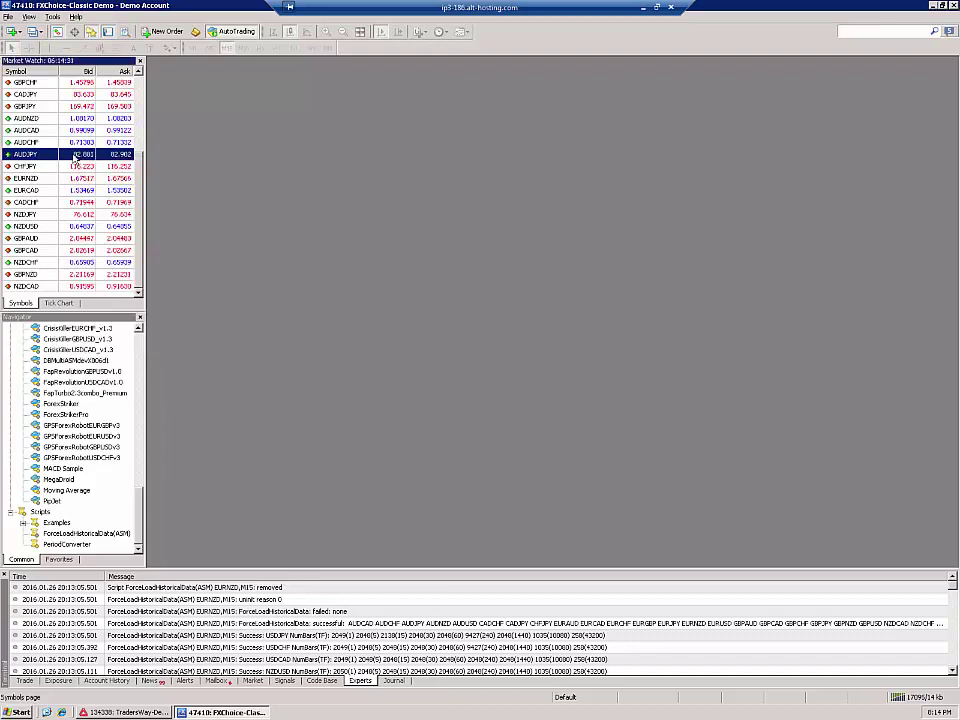
{"action": "mouse_move", "coordinate": [74, 158]}
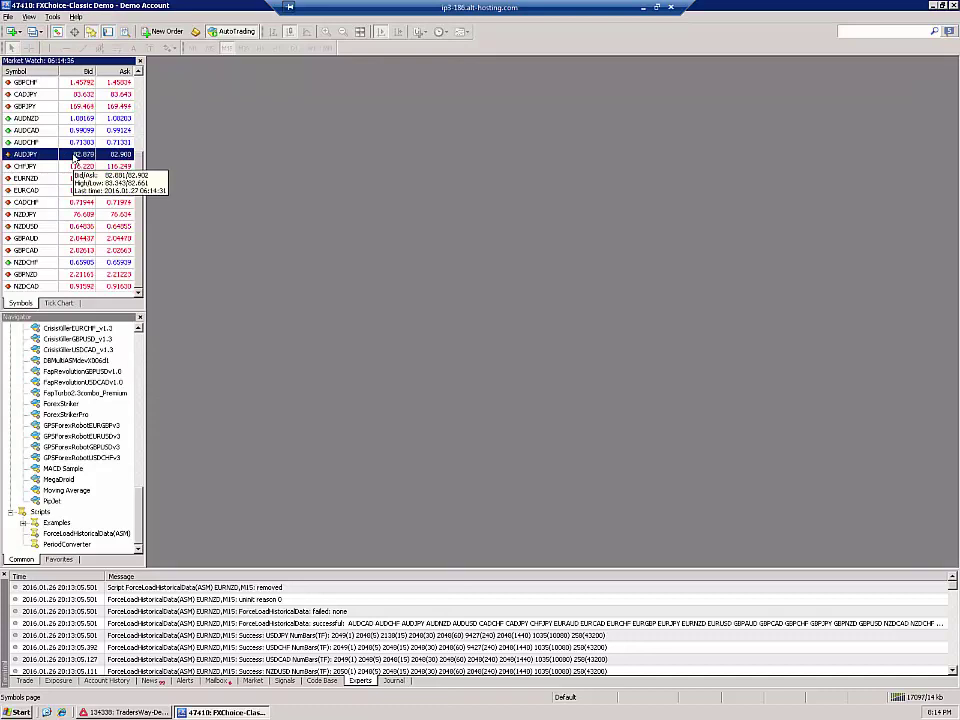
{"action": "right_click", "coordinate": [76, 157]}
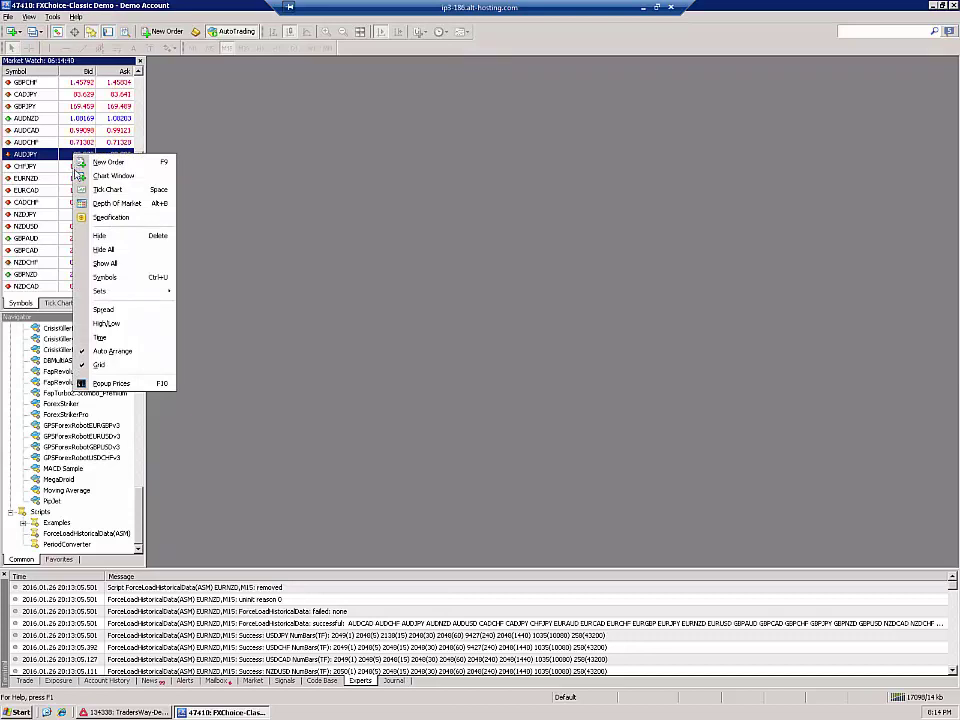
{"action": "left_click", "coordinate": [125, 279]}
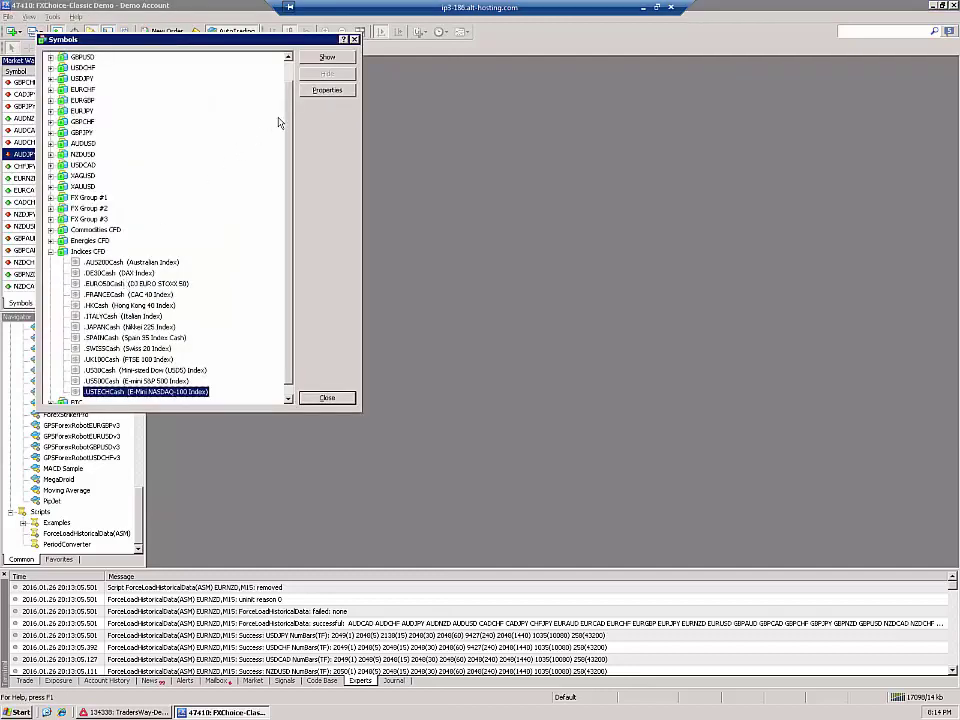
{"action": "left_click", "coordinate": [51, 176]}
{"action": "left_click", "coordinate": [51, 198]}
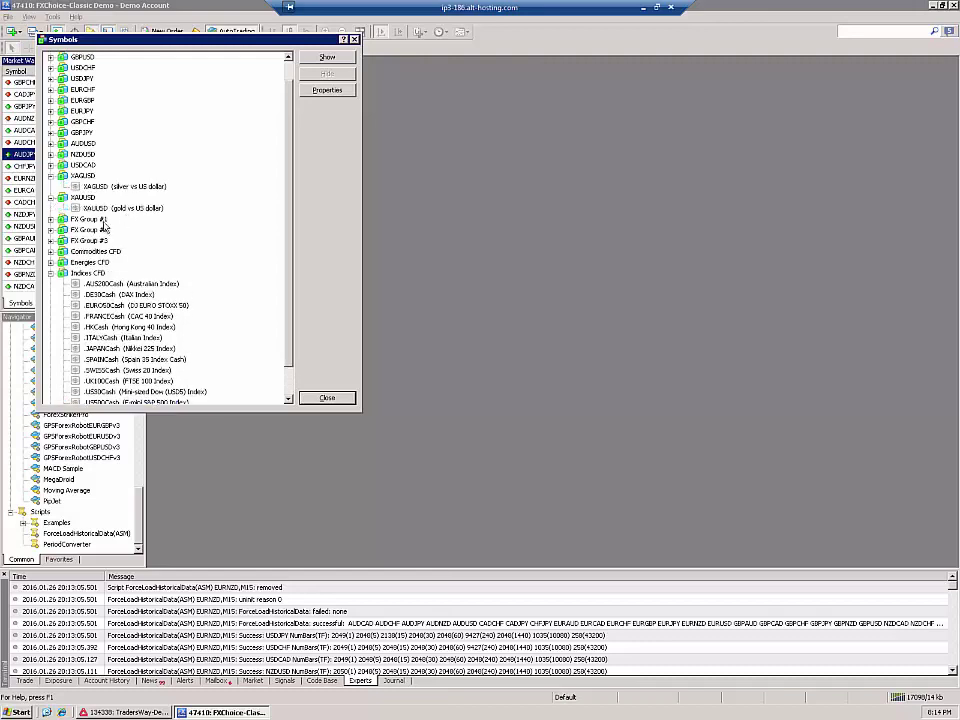
{"action": "left_click", "coordinate": [51, 276]}
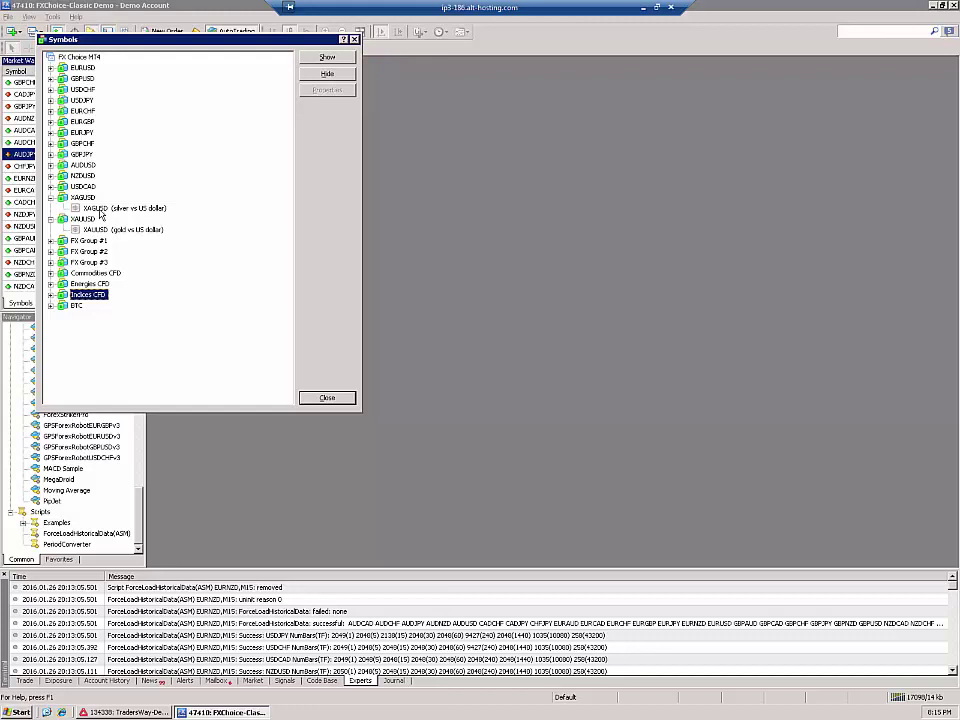
- Make the XAGUSD silver and XAUUSD gold symbols visible in Market Watch, and close the Symbols window
{"action": "left_click", "coordinate": [100, 210]}
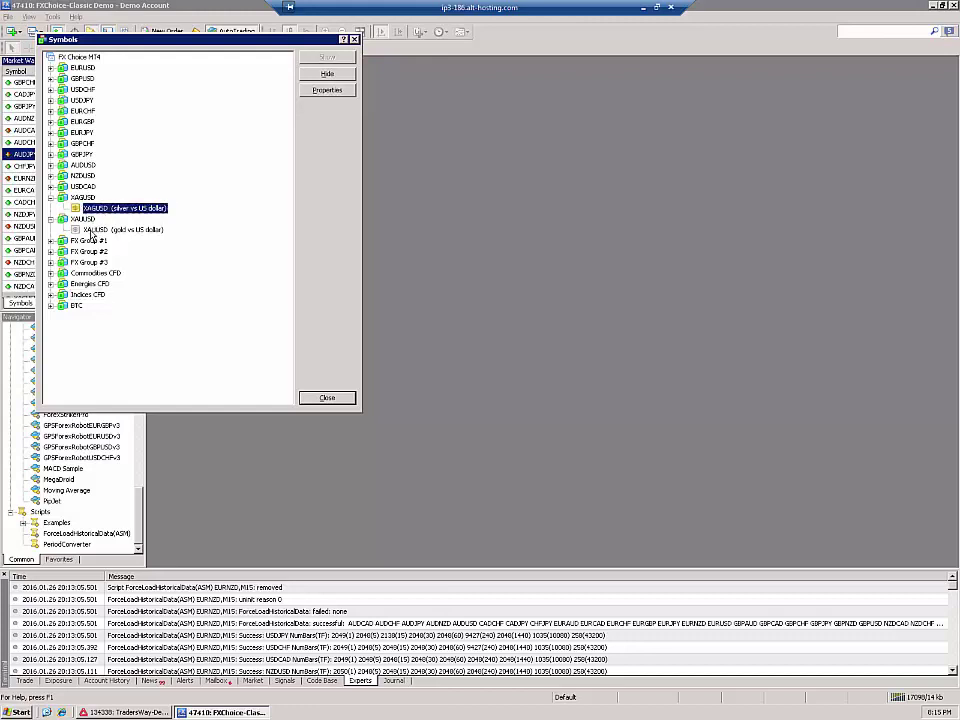
{"action": "left_click", "coordinate": [92, 230]}
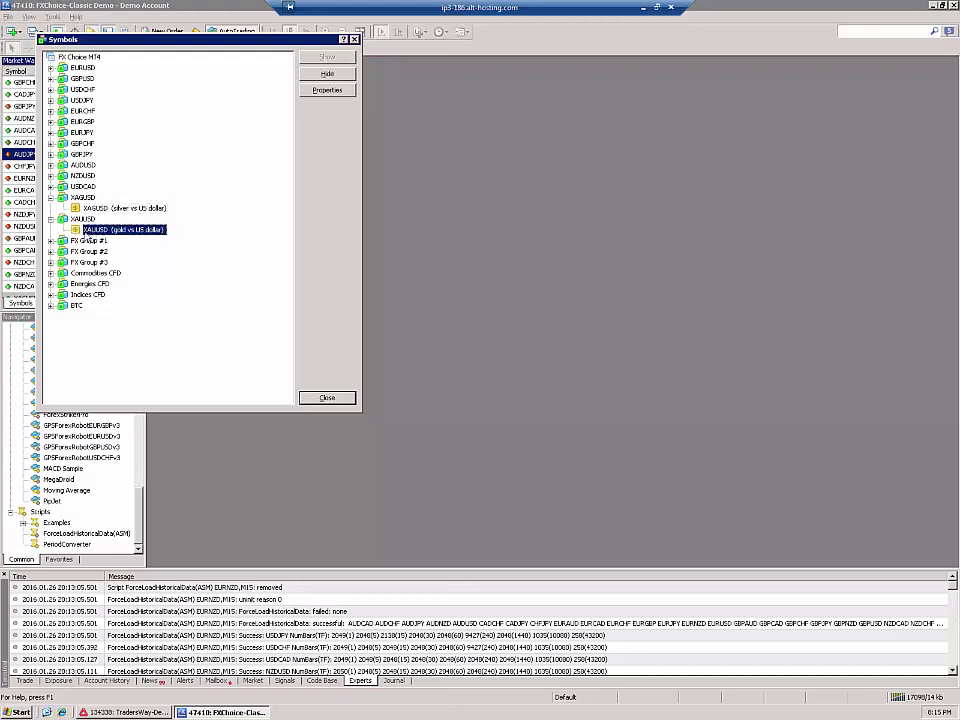
{"action": "left_click", "coordinate": [327, 398]}
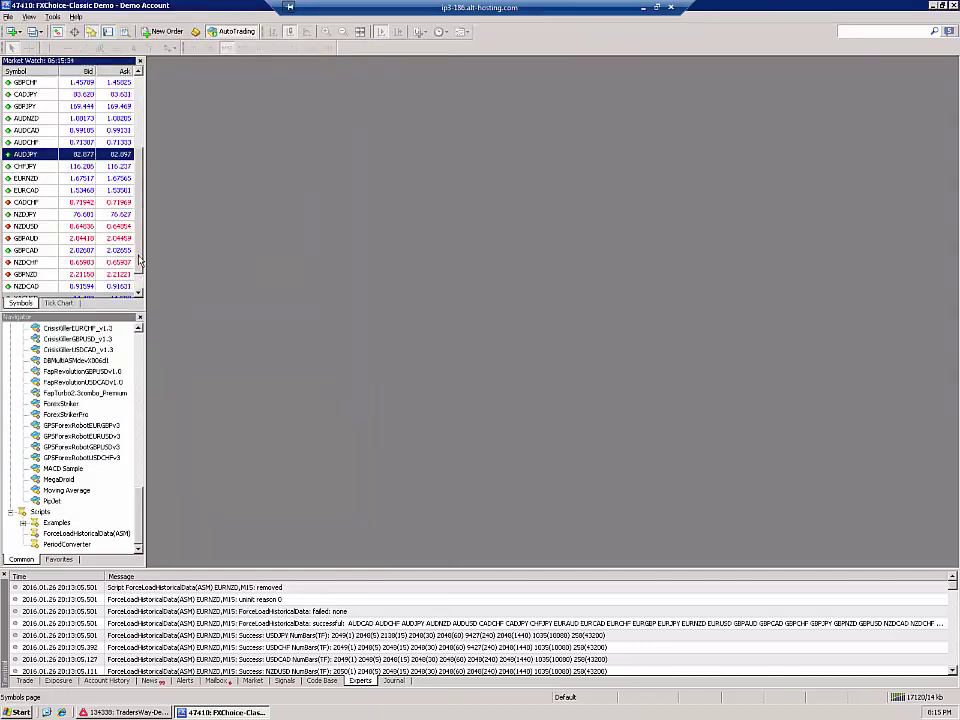
- Open XAUUSD from Market Watch as a maximized chart and apply the EmptyOne template to it
{"action": "scroll", "coordinate": [141, 254], "scroll_direction": "down", "scroll_amount": 1}
{"action": "left_click", "coordinate": [28, 288]}
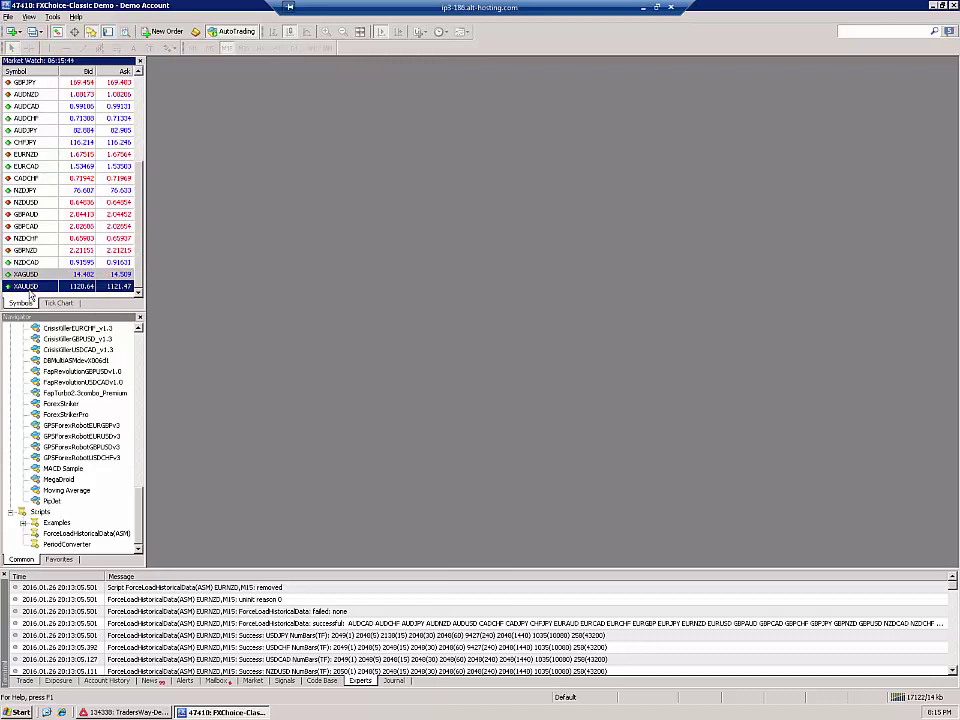
{"action": "left_click_drag", "start_coordinate": [30, 293], "coordinate": [307, 269]}
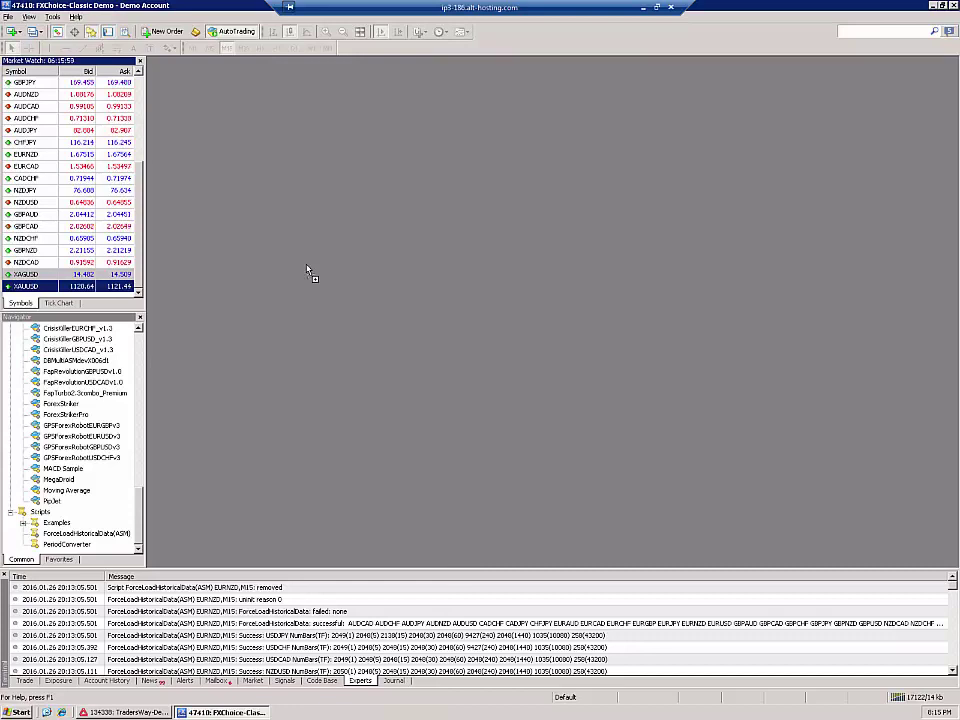
{"action": "left_click_drag", "start_coordinate": [307, 270], "coordinate": [307, 270]}
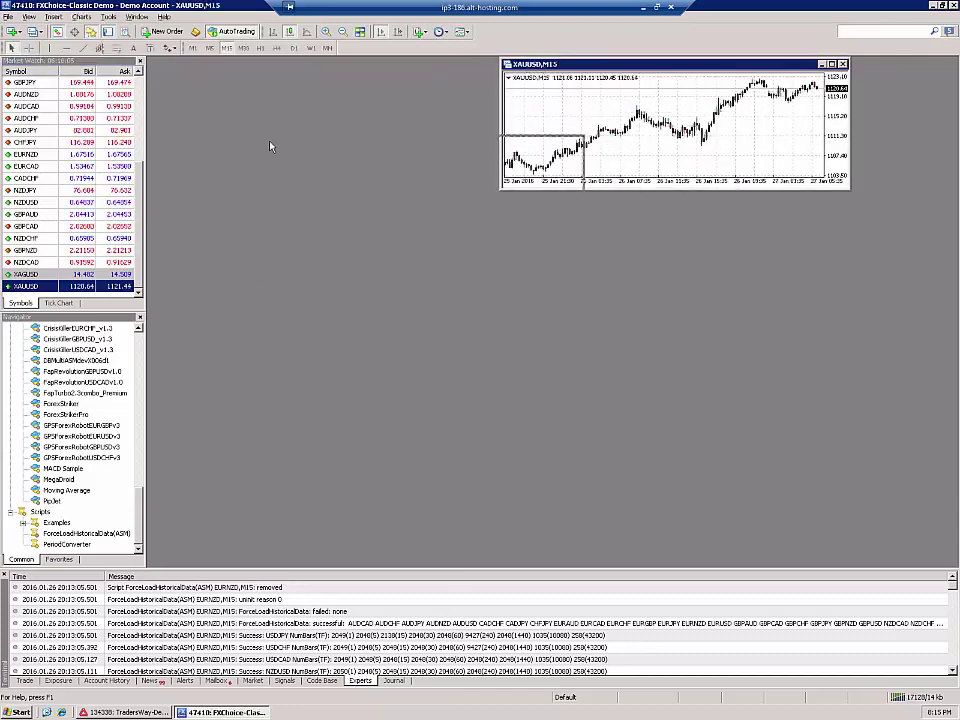
{"action": "left_click_drag", "start_coordinate": [542, 64], "coordinate": [270, 142]}
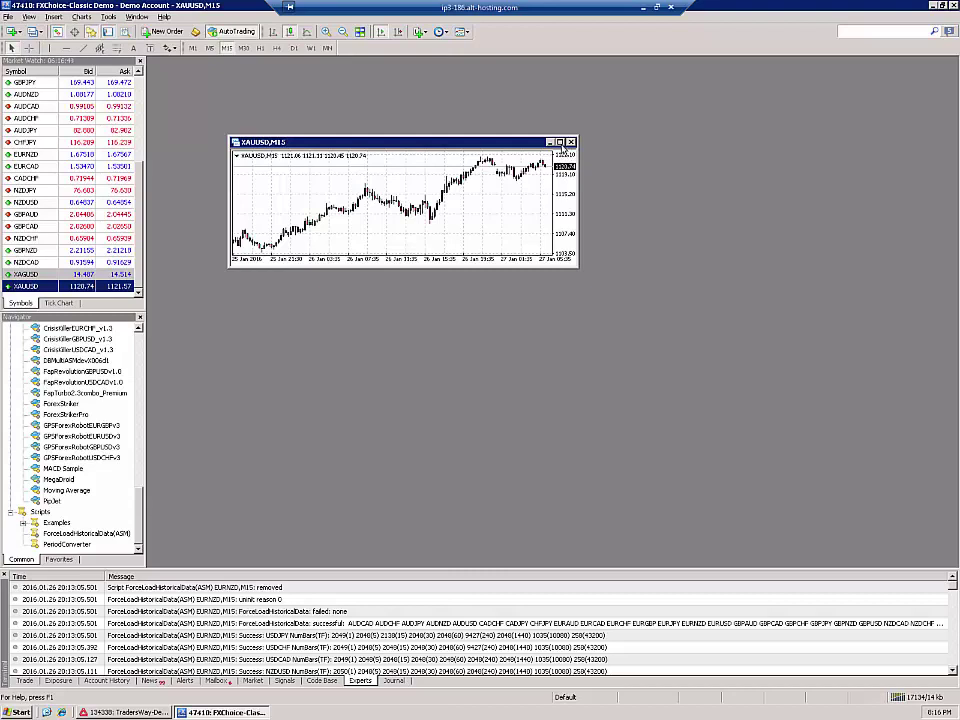
{"action": "left_click", "coordinate": [560, 143]}
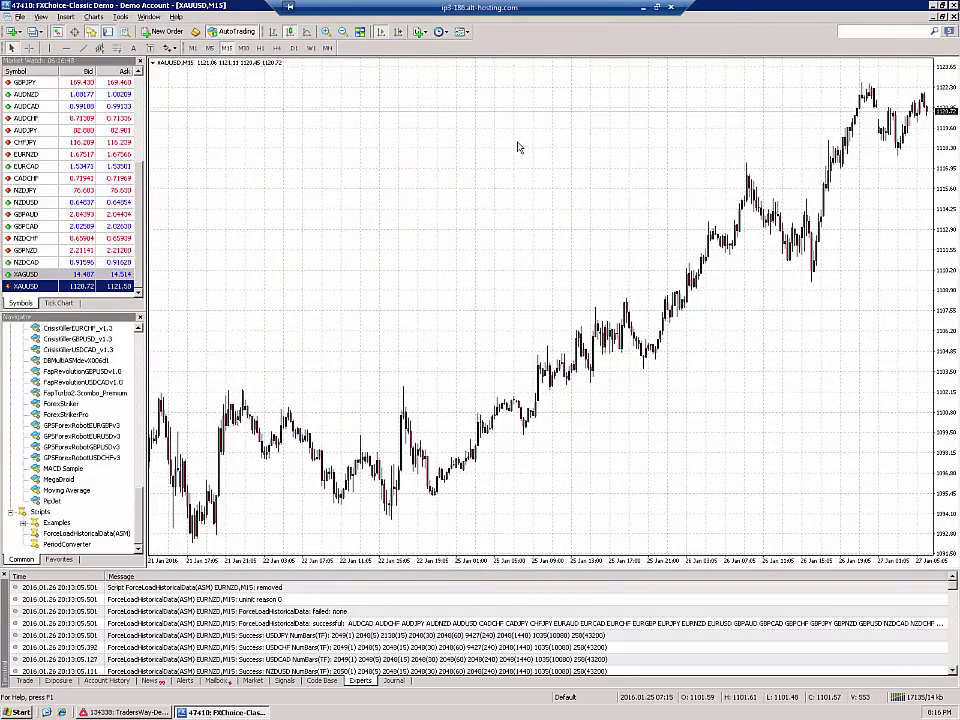
{"action": "left_click", "coordinate": [468, 35]}
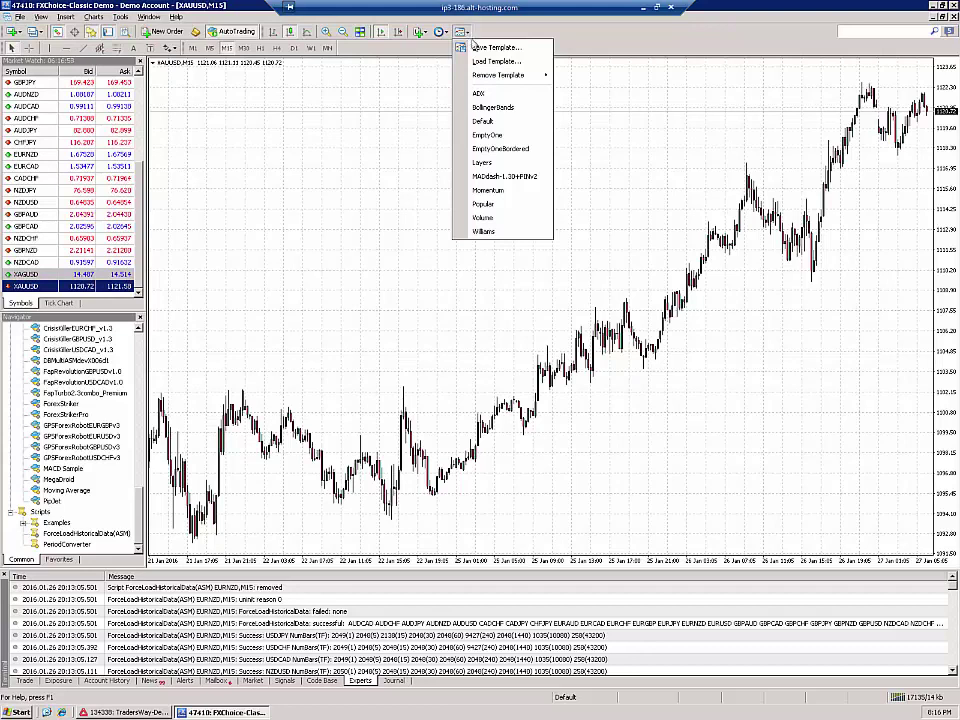
{"action": "left_click", "coordinate": [490, 135]}
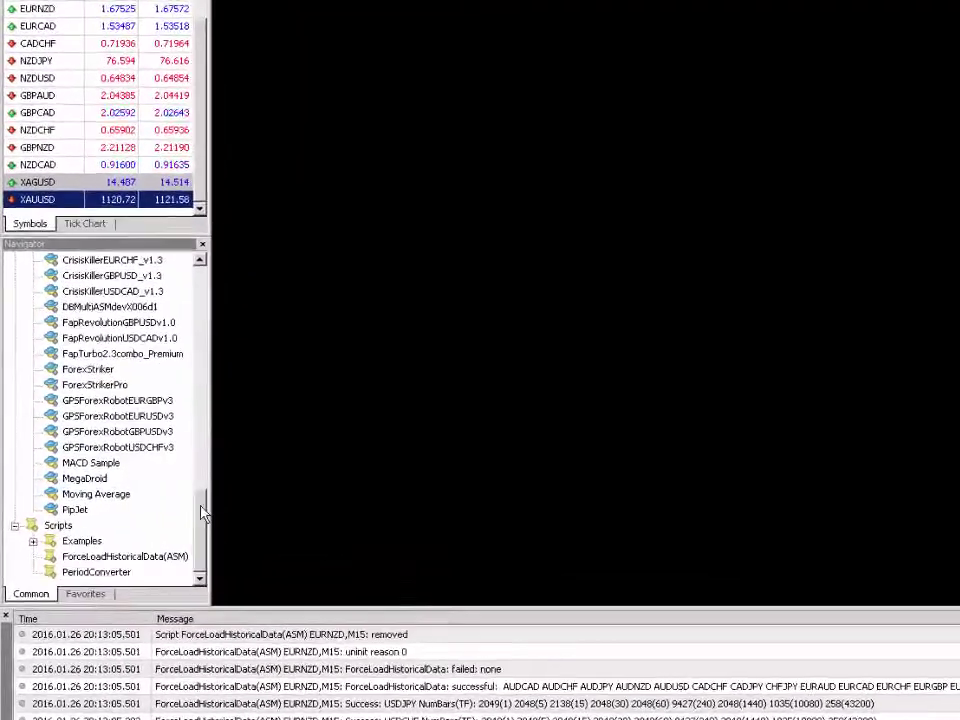
- Attach the DBMultiASMdevX006d1 expert to the XAUUSD chart and bring up its common trading and safety settings
{"action": "left_click_drag", "start_coordinate": [204, 512], "coordinate": [204, 488]}
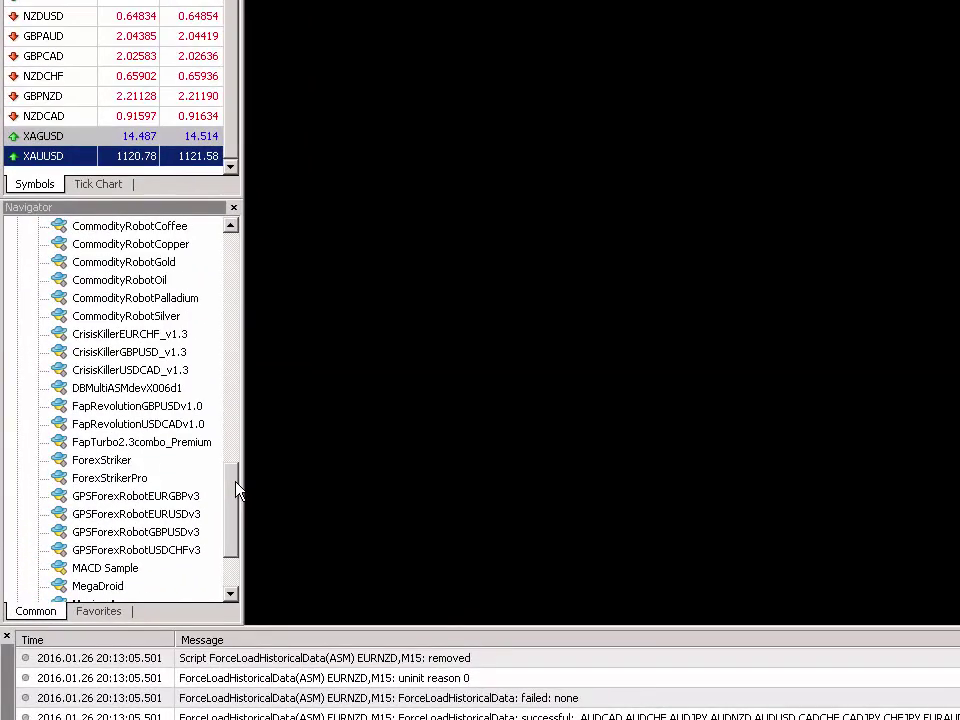
{"action": "left_click", "coordinate": [88, 390]}
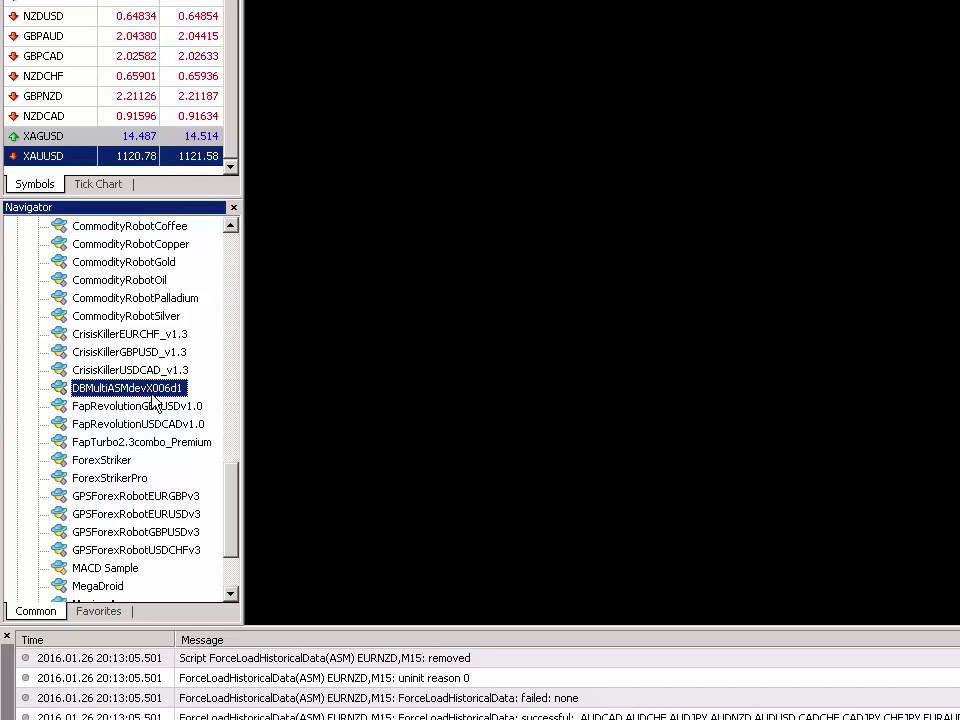
{"action": "left_click_drag", "start_coordinate": [100, 390], "coordinate": [285, 333]}
{"action": "left_click_drag", "start_coordinate": [521, 135], "coordinate": [521, 137]}
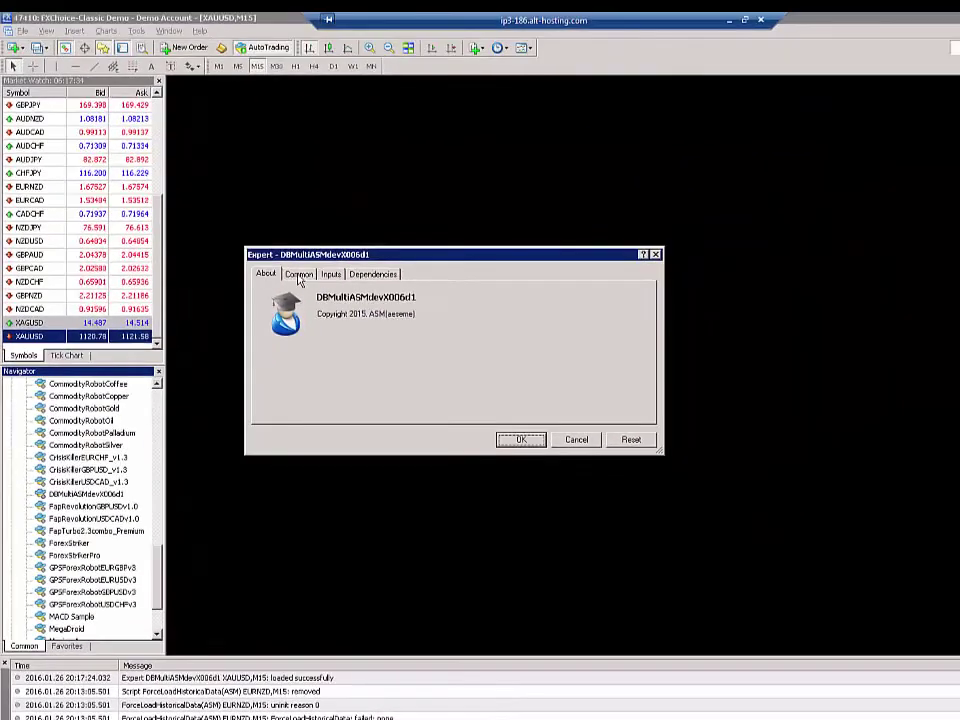
{"action": "left_click", "coordinate": [408, 111]}
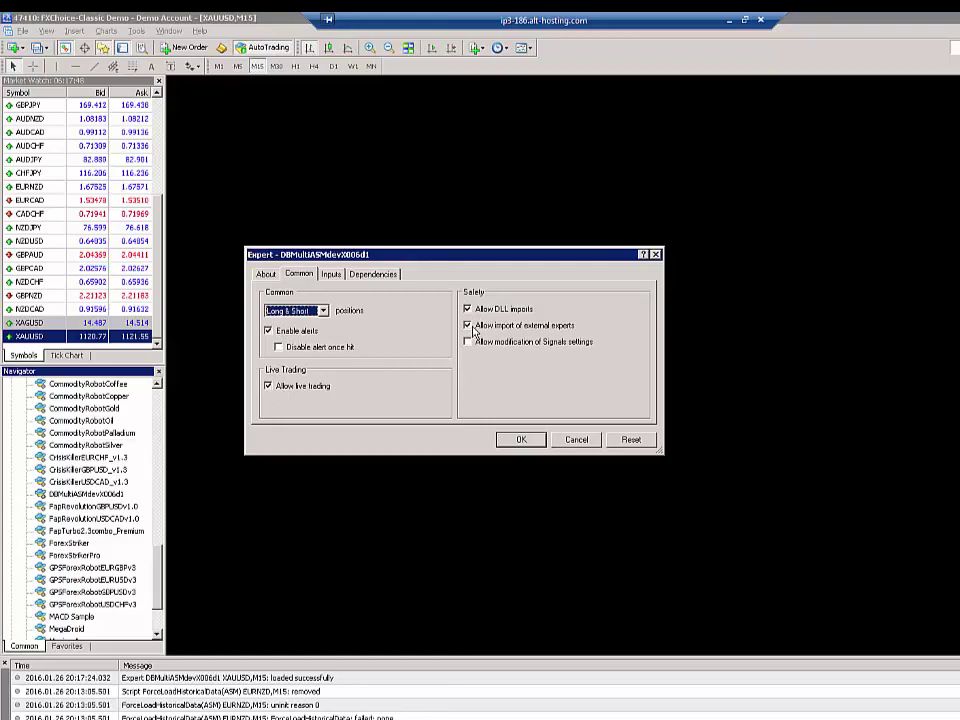
- Show the expert's input parameters, and move and enlarge its settings window so many more of them are listed
{"action": "left_click", "coordinate": [332, 274]}
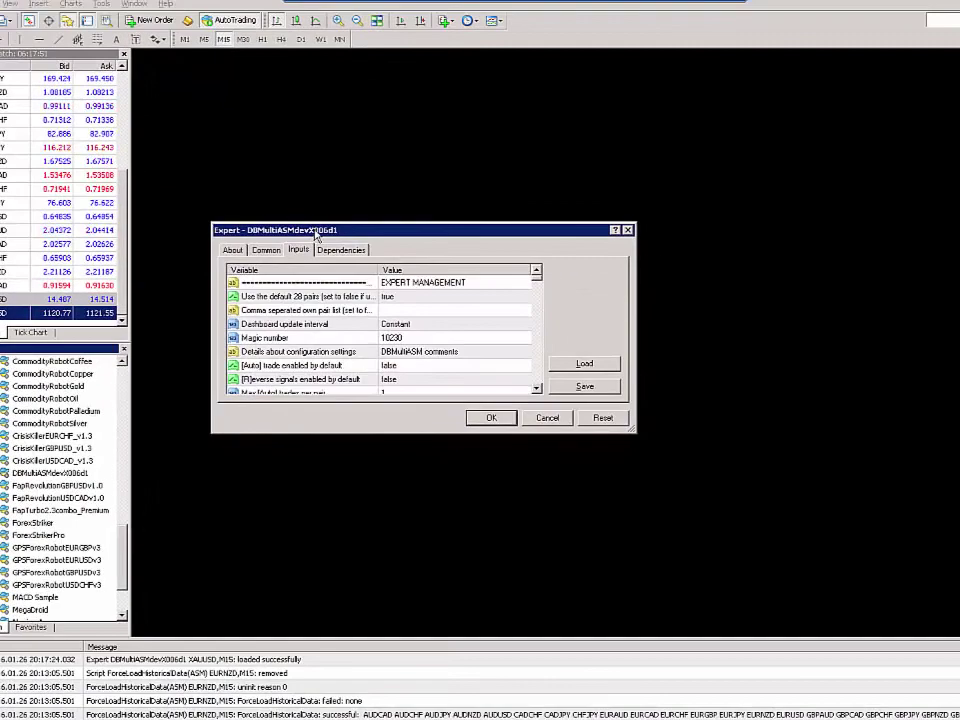
{"action": "left_click_drag", "start_coordinate": [318, 240], "coordinate": [258, 58]}
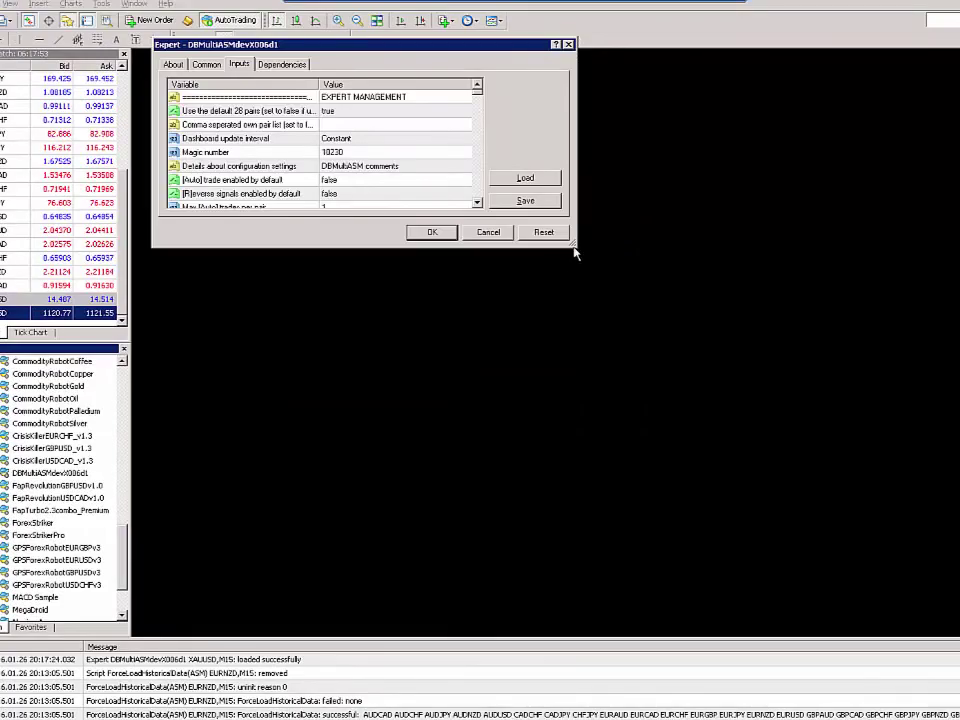
{"action": "left_click_drag", "start_coordinate": [575, 252], "coordinate": [759, 696]}
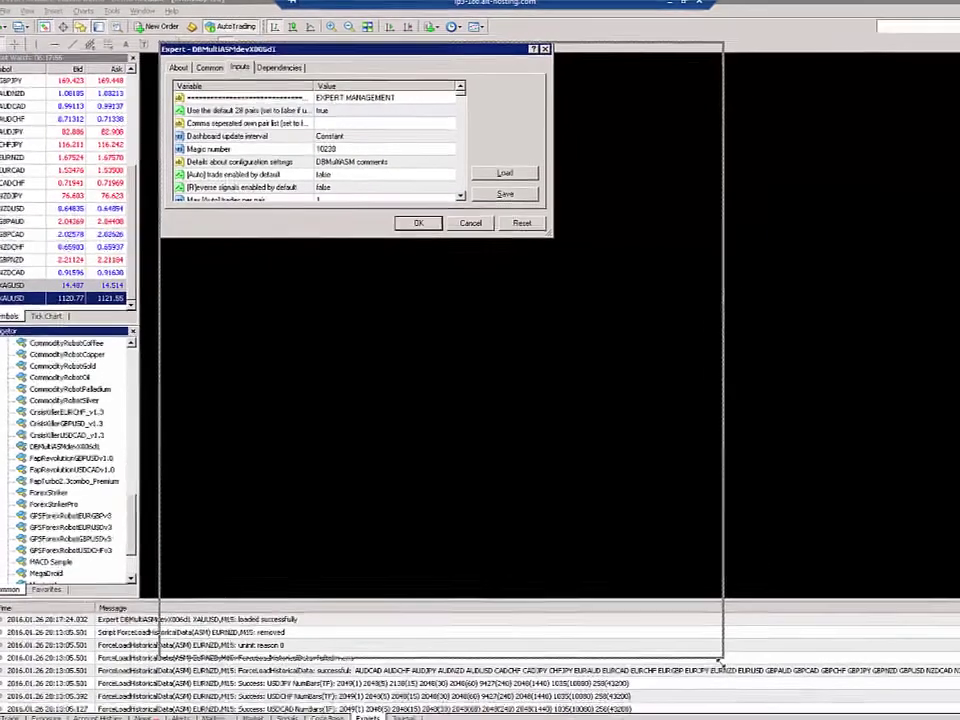
{"action": "left_click_drag", "start_coordinate": [722, 662], "coordinate": [722, 663]}
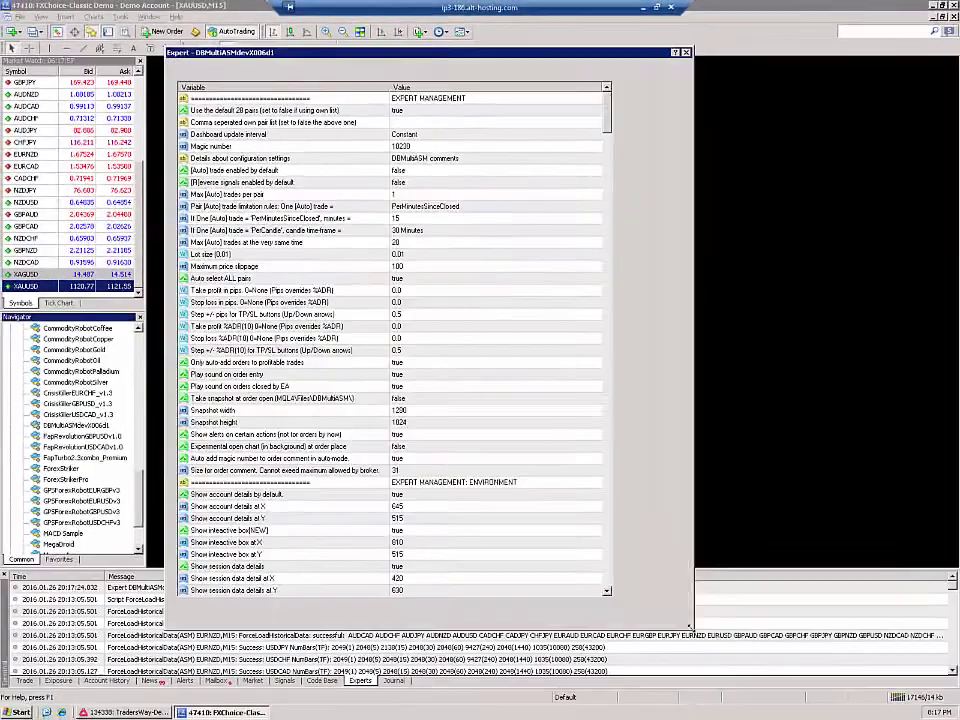
- Accept the DBMultiASMdevX006d1 input parameters so the expert's dashboard runs on the XAUUSD chart
{"action": "left_click", "coordinate": [569, 620]}
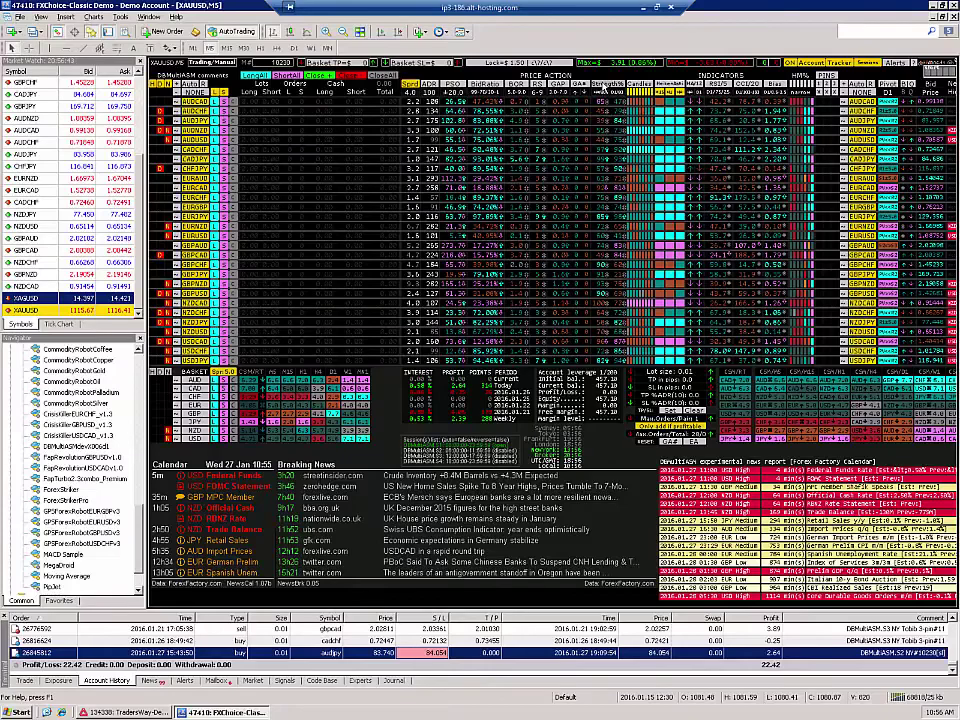
{"action": "left_click", "coordinate": [603, 86]}
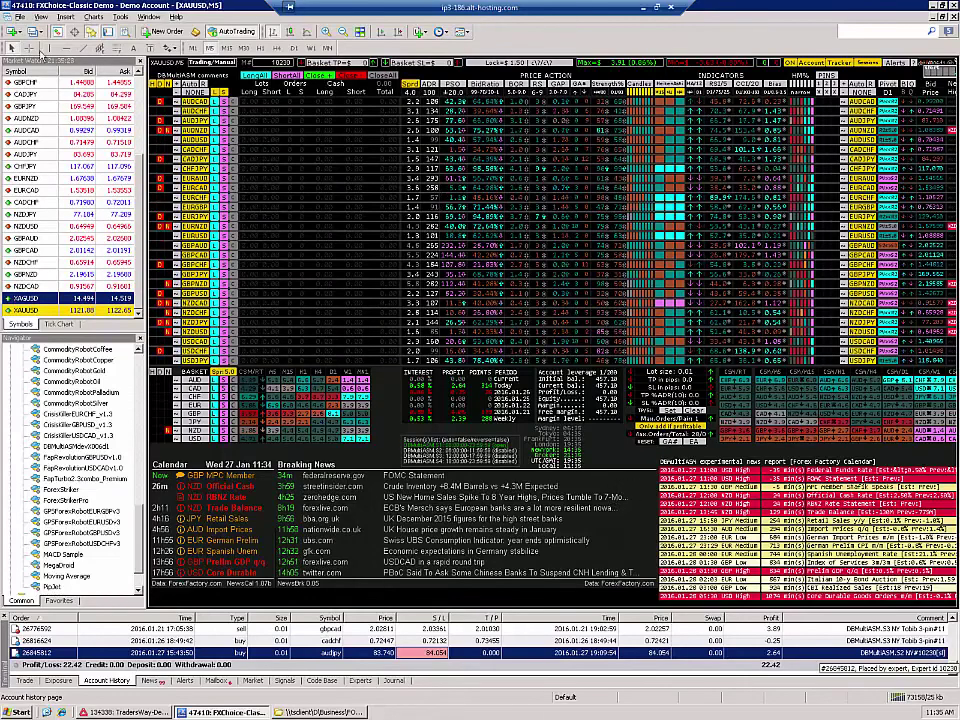
- Open the terminal's data folder and go to its MQL4 Presets folder
{"action": "left_click", "coordinate": [17, 16]}
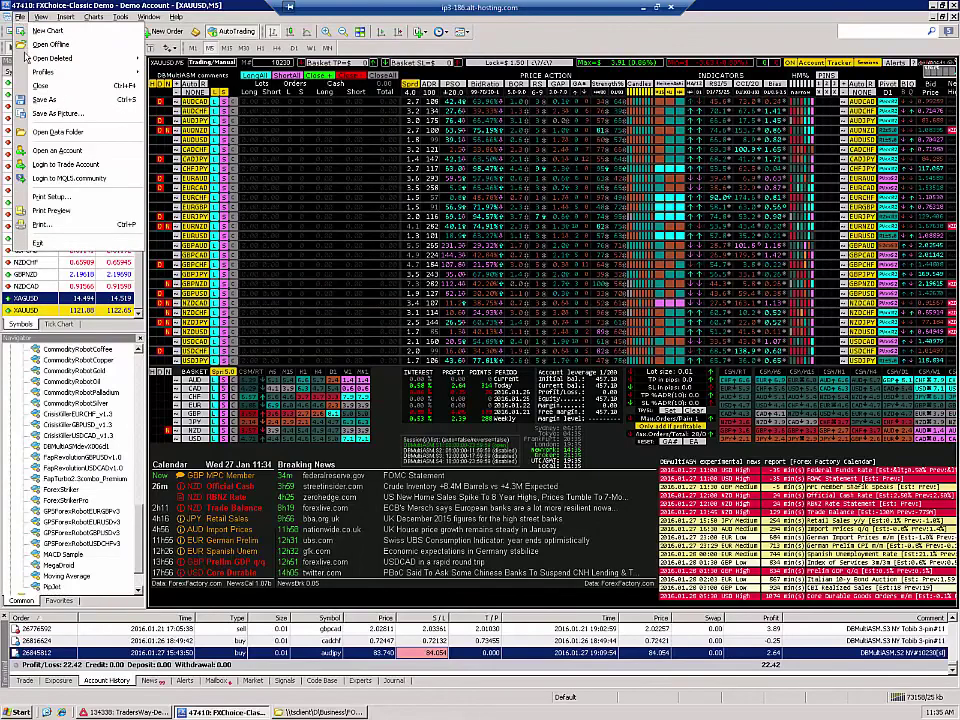
{"action": "left_click", "coordinate": [51, 135]}
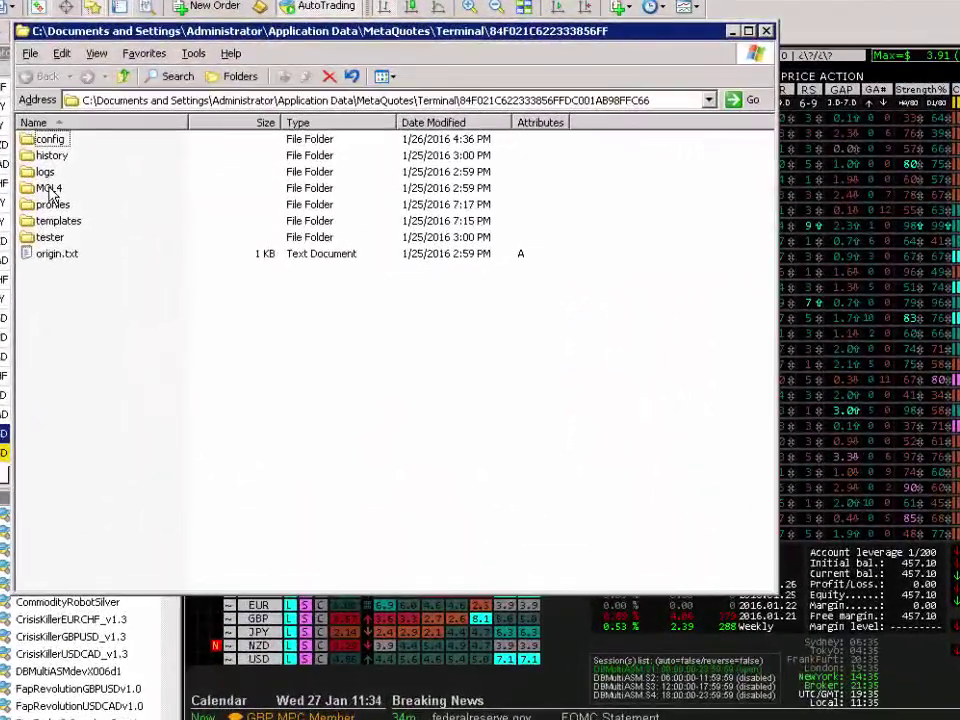
{"action": "double_click", "coordinate": [49, 190]}
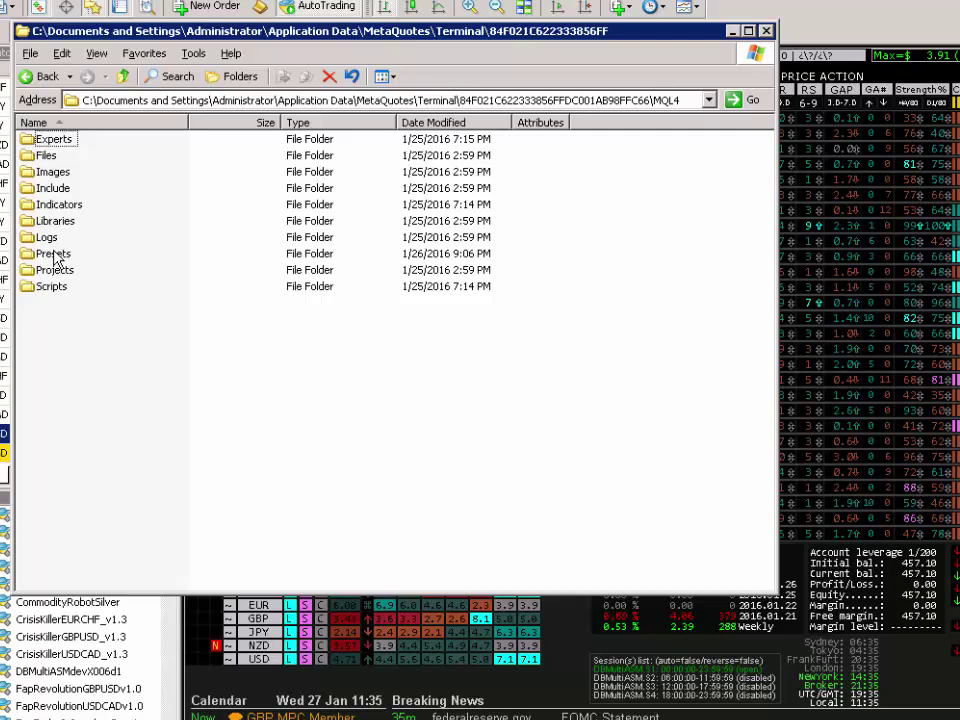
{"action": "double_click", "coordinate": [53, 254]}
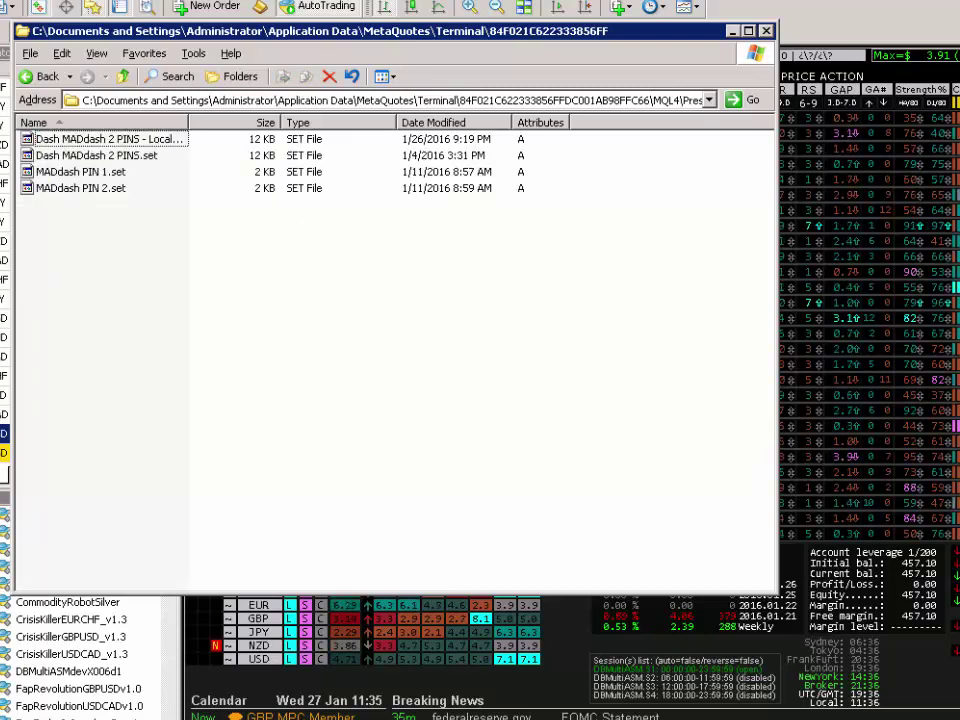
- Switch to the source folder of set files, select Dash MADdash 2 PINS.set through MADdash PIN 2.set, and close the Presets folder window
{"action": "key", "text": "alt+Tab"}
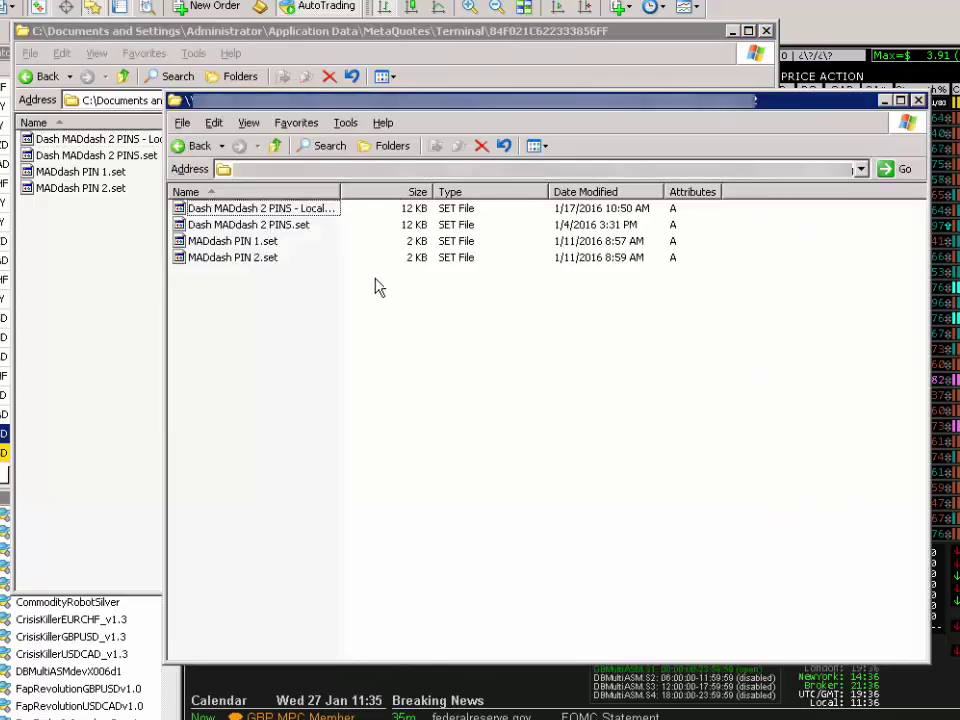
{"action": "left_click", "coordinate": [266, 228]}
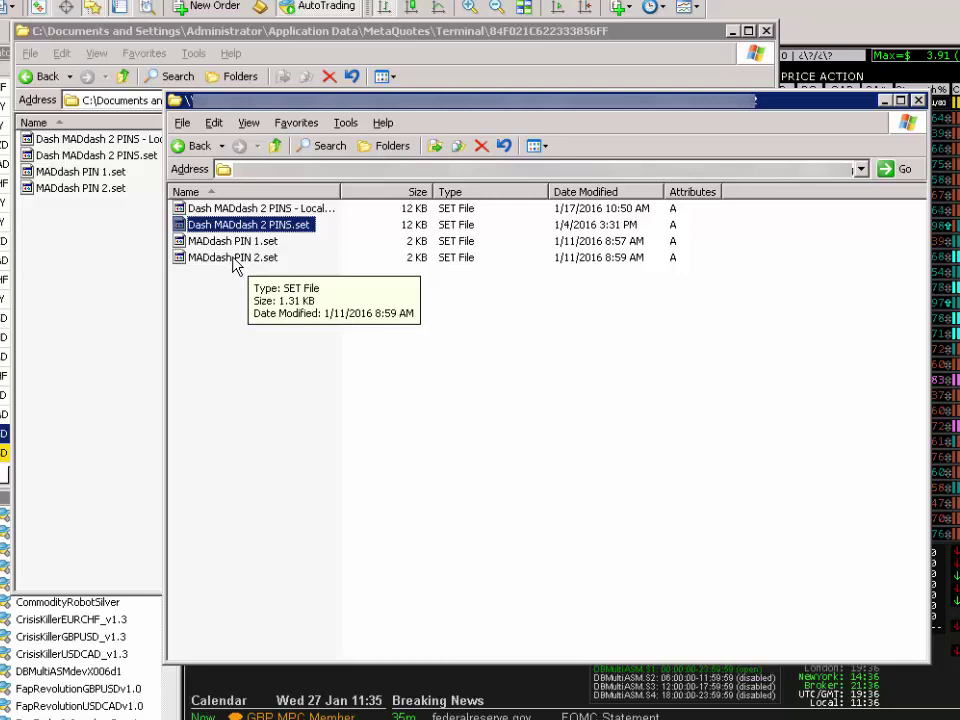
{"action": "left_click", "coordinate": [235, 260], "text": "shift"}
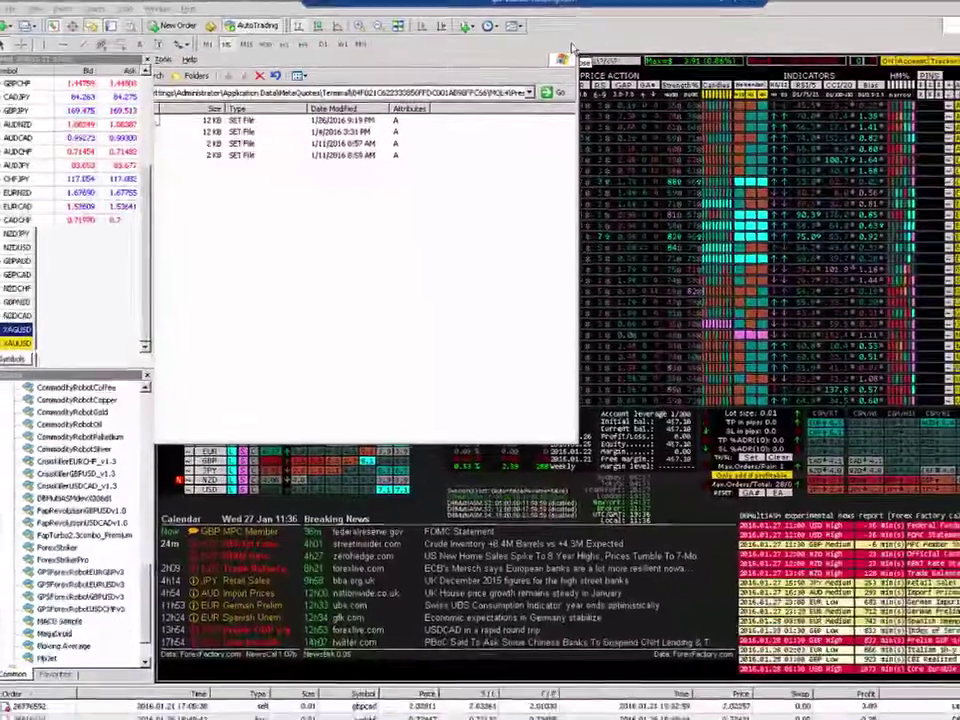
{"action": "left_click", "coordinate": [719, 35]}
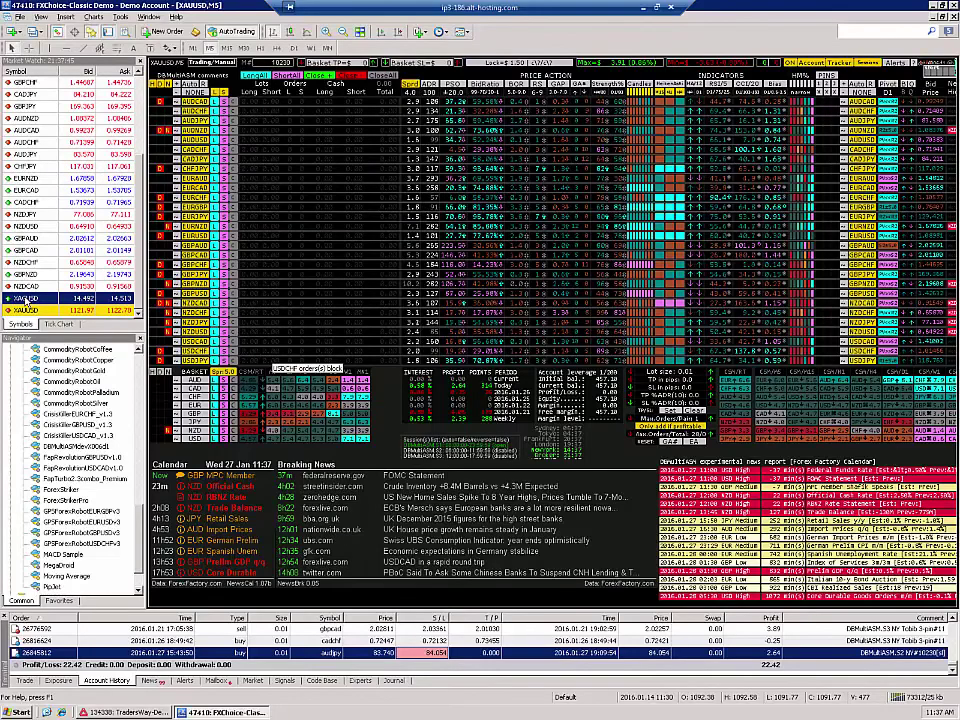
- Open two separate chart windows for the XAGUSD symbol from Market Watch
{"action": "right_click", "coordinate": [29, 298]}
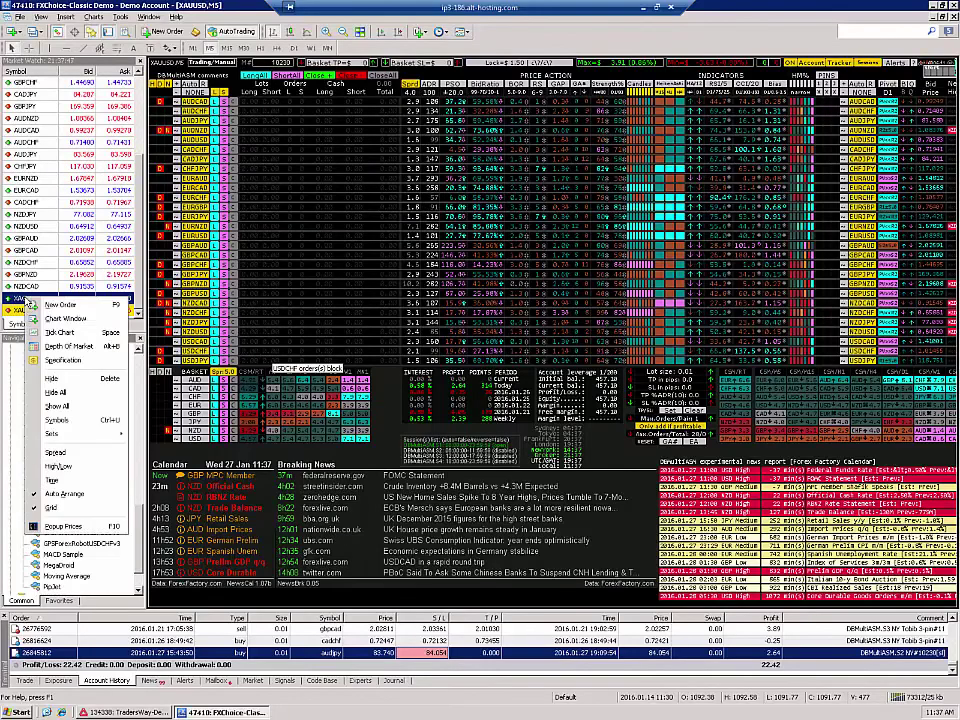
{"action": "left_click", "coordinate": [52, 320]}
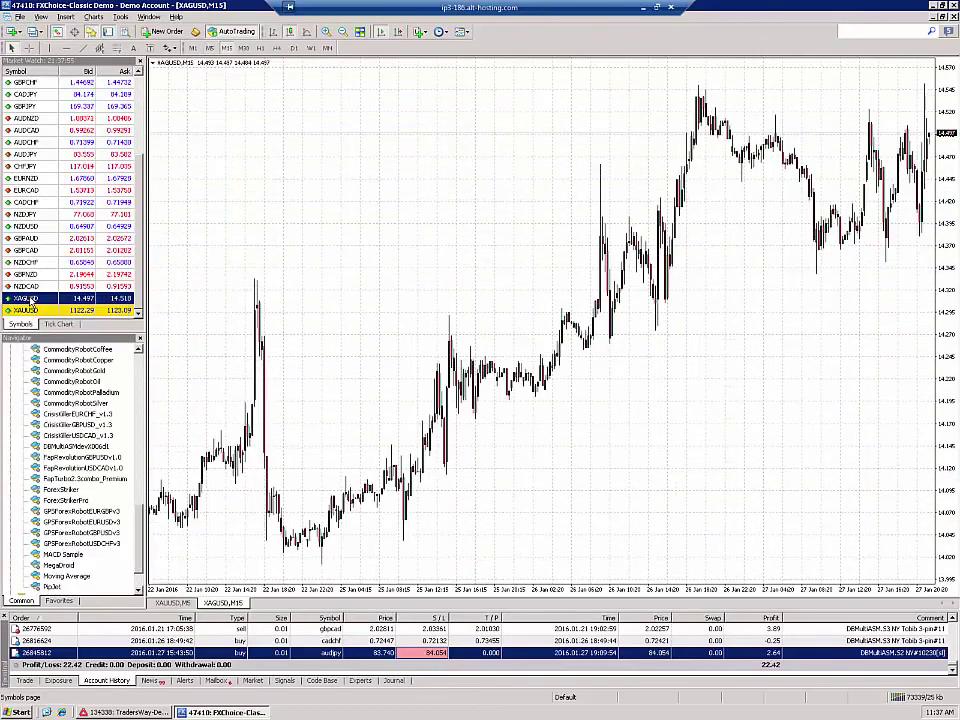
{"action": "right_click", "coordinate": [30, 299]}
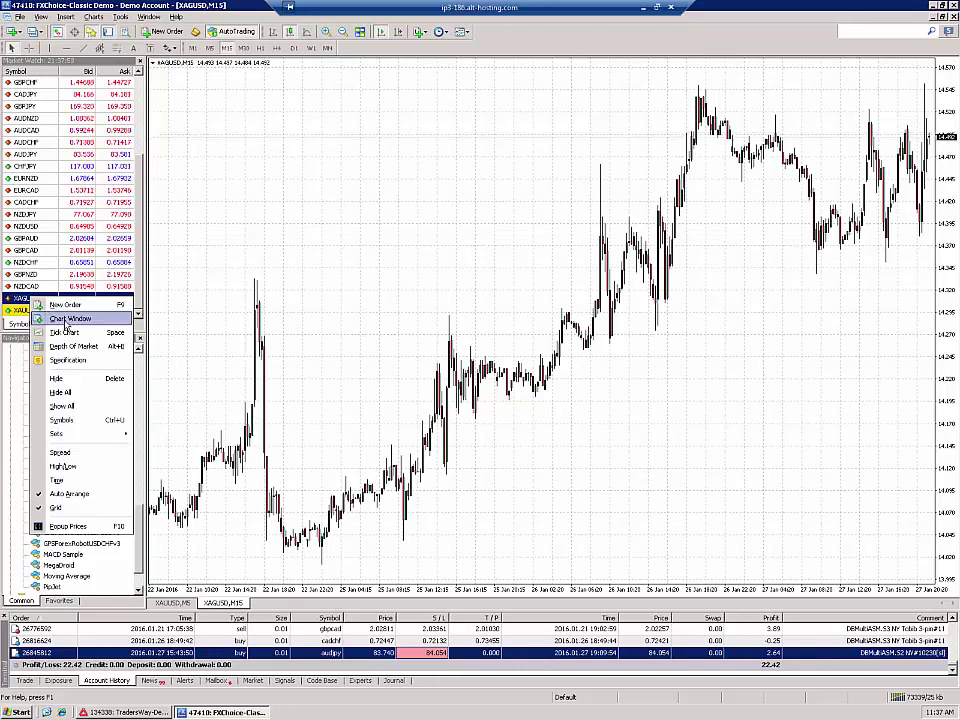
{"action": "left_click", "coordinate": [64, 320]}
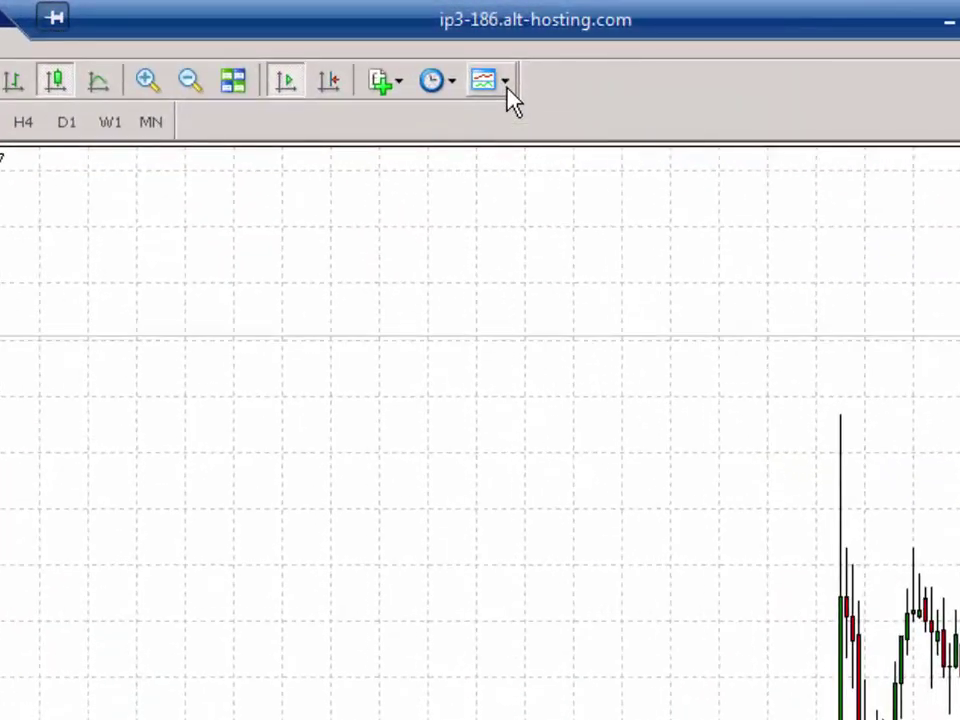
- Apply the MADdash-1.30+PINv2 template to both XAGUSD charts
{"action": "left_click", "coordinate": [506, 84]}
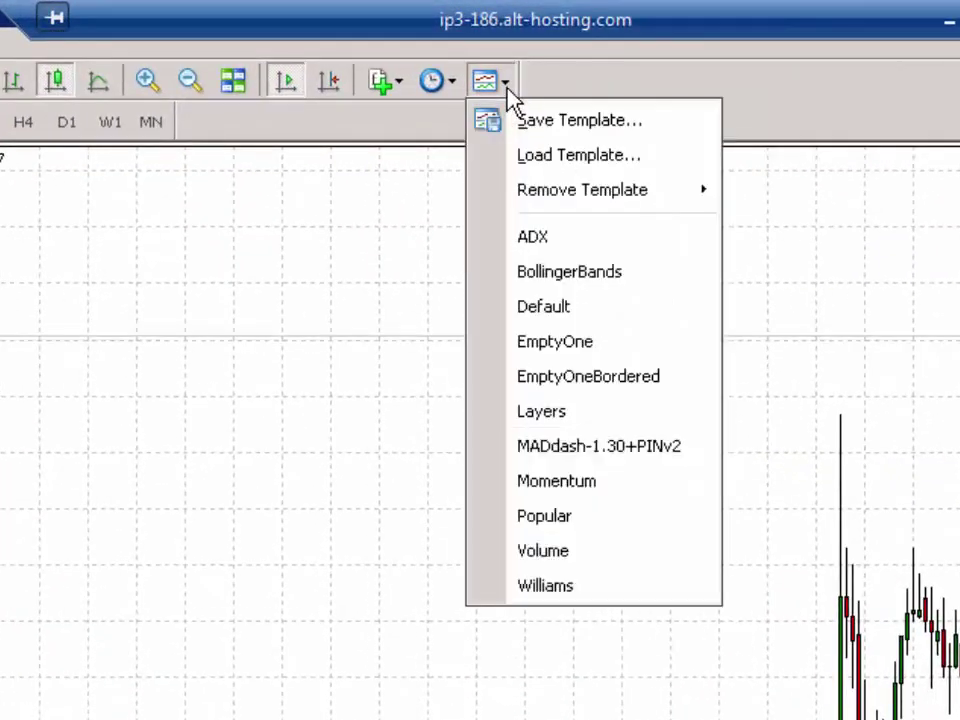
{"action": "left_click", "coordinate": [580, 460]}
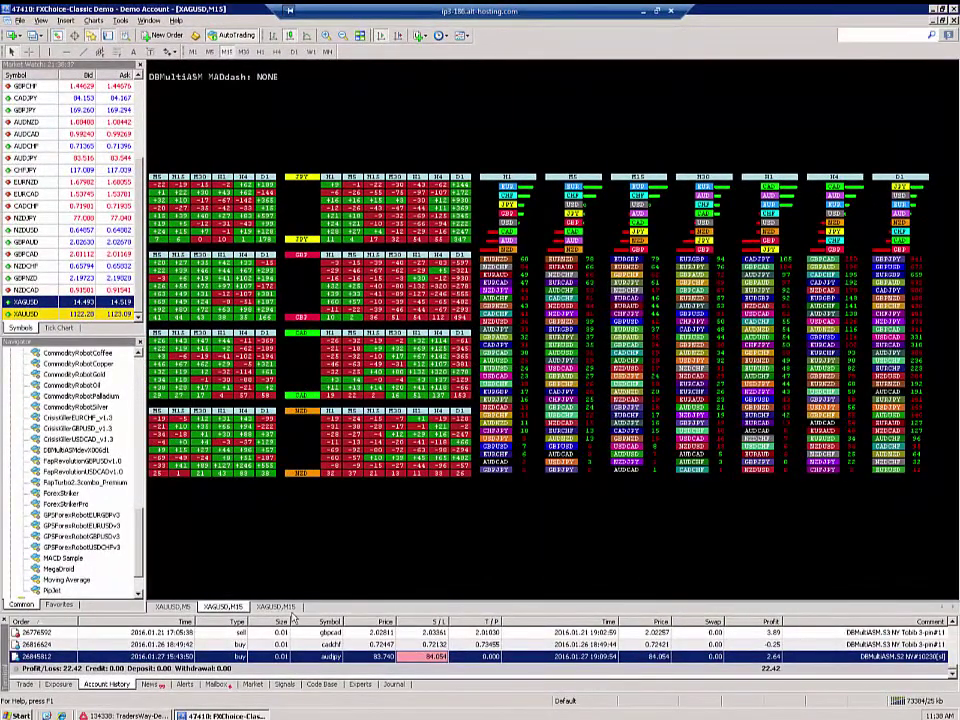
{"action": "left_click", "coordinate": [277, 607]}
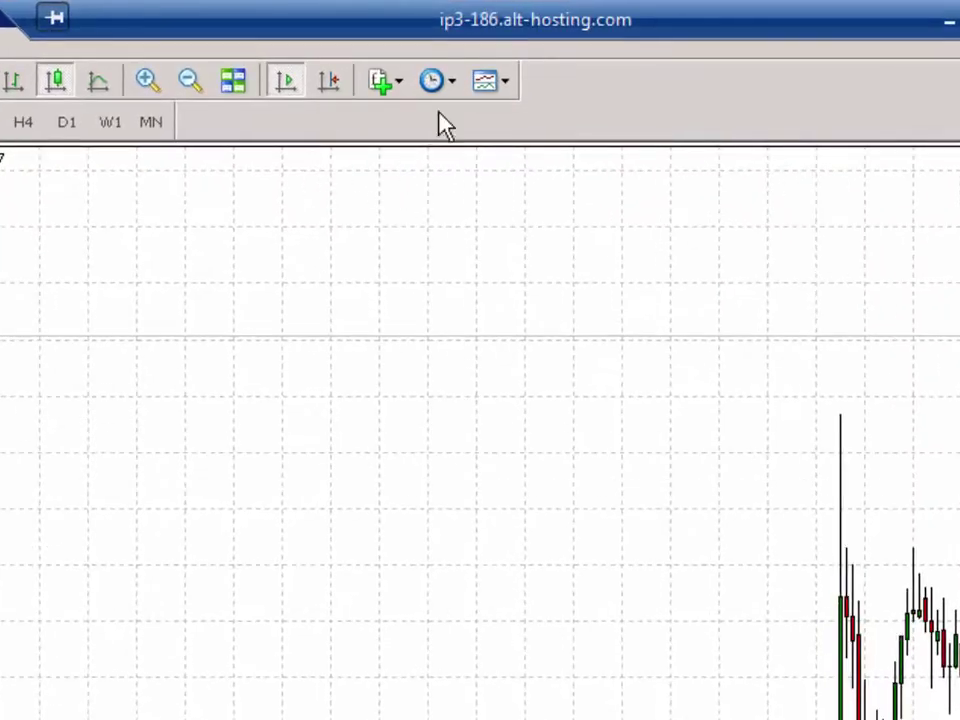
{"action": "left_click", "coordinate": [506, 84]}
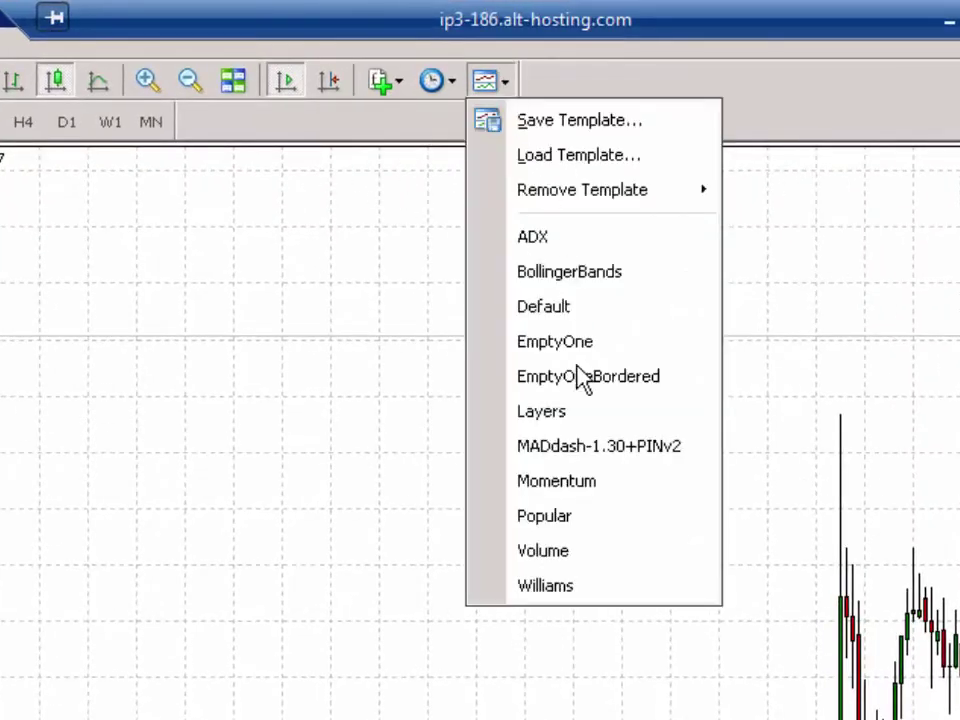
{"action": "left_click", "coordinate": [587, 448]}
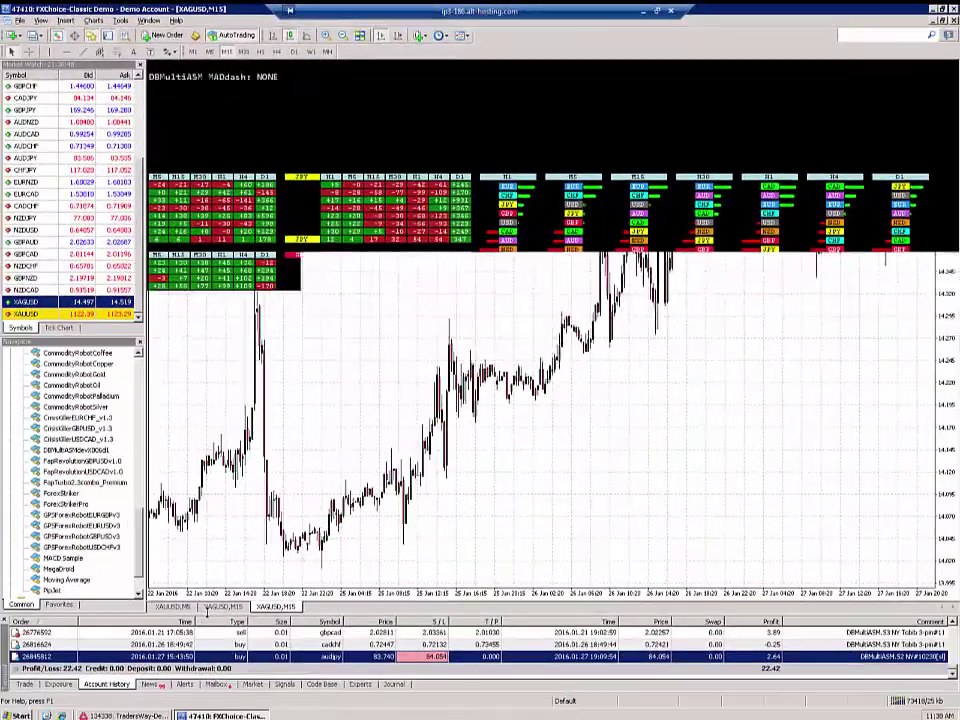
- Bring up the indicator list of the first XAGUSD chart and open the MADdash-1.30 settings for editing
{"action": "left_click", "coordinate": [221, 608]}
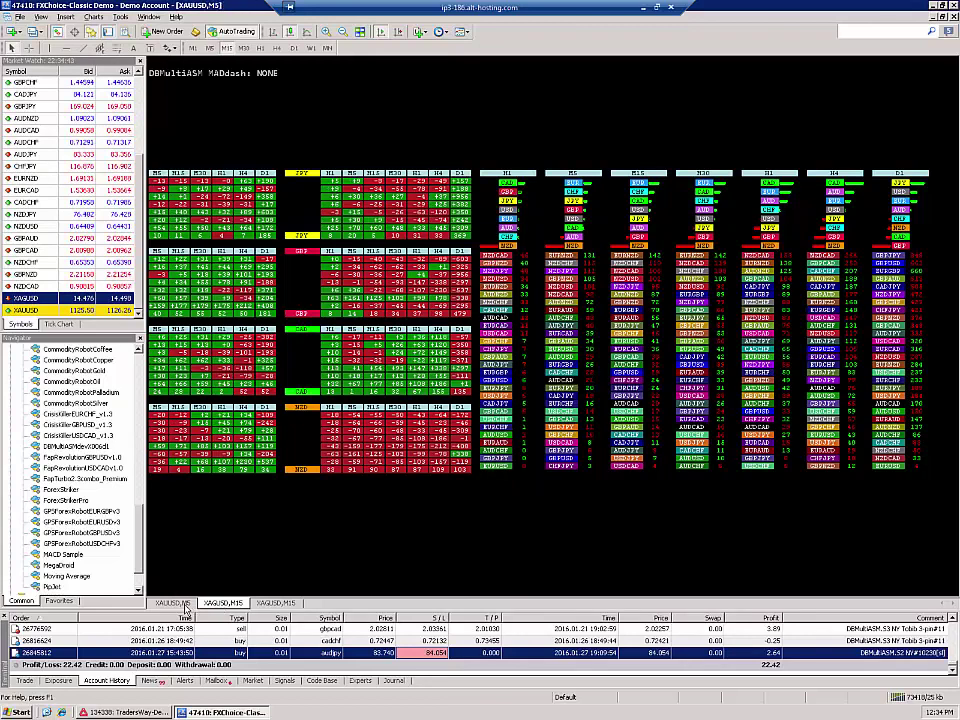
{"action": "left_click", "coordinate": [186, 604]}
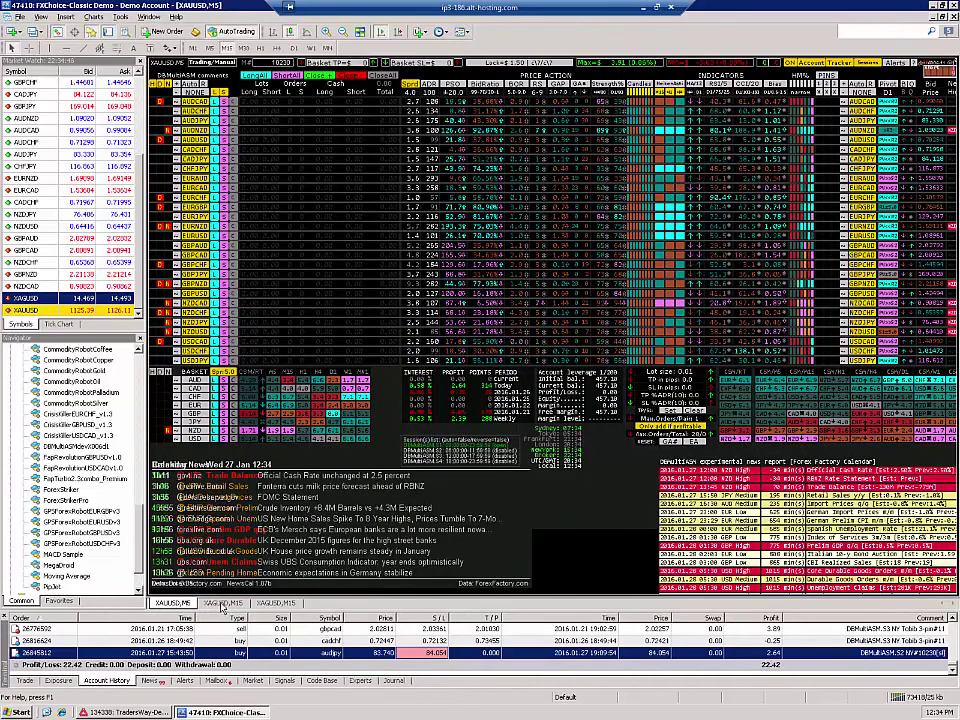
{"action": "left_click", "coordinate": [223, 604]}
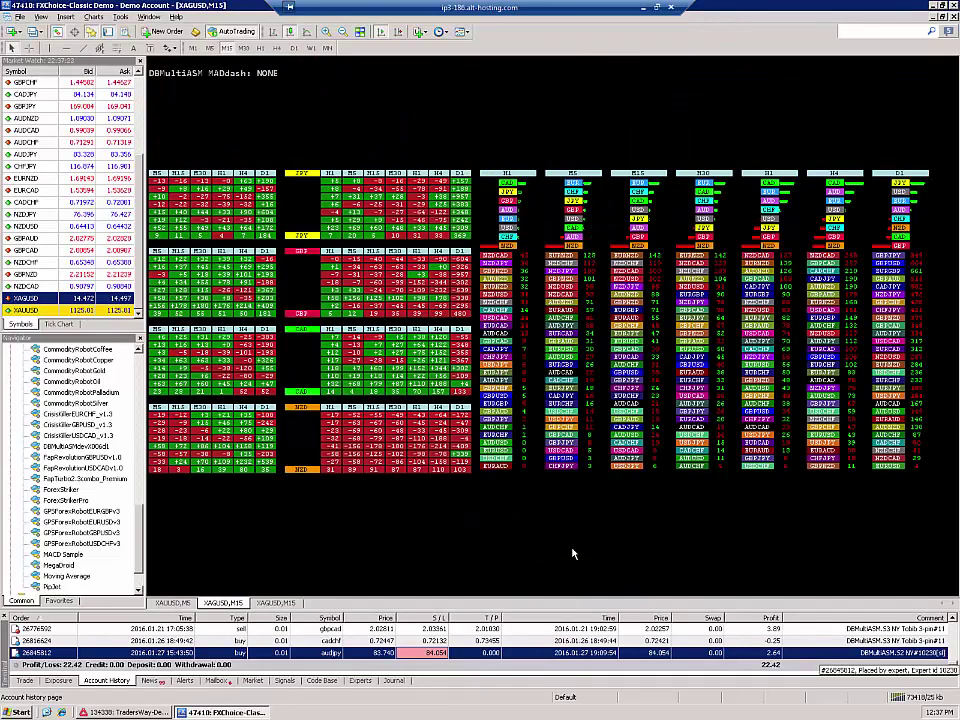
{"action": "key", "text": "ctrl+i"}
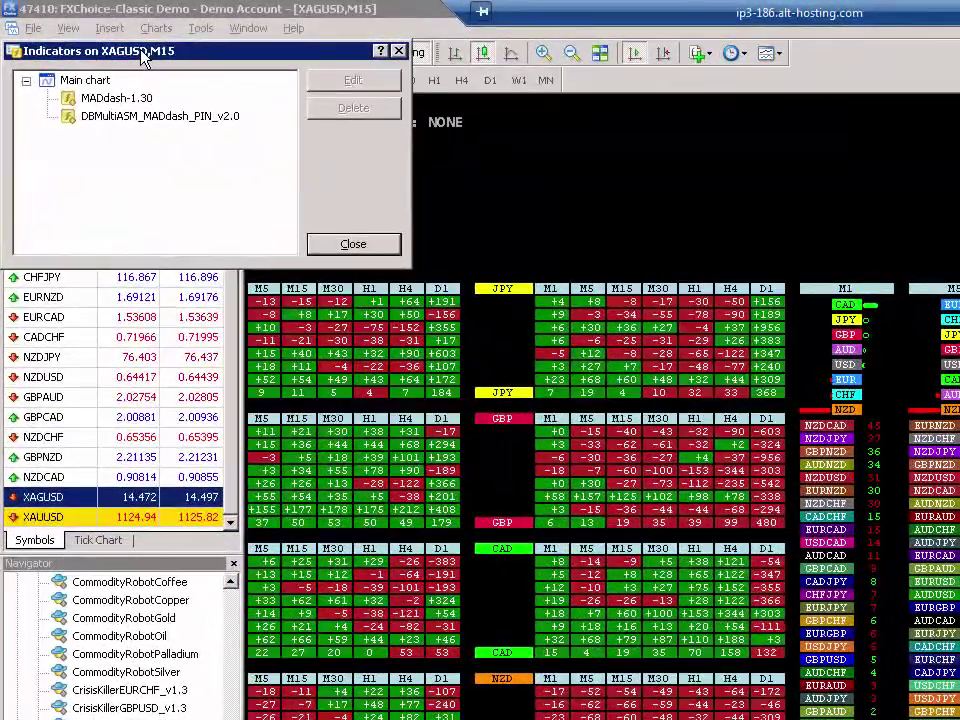
{"action": "left_click_drag", "start_coordinate": [138, 48], "coordinate": [405, 110]}
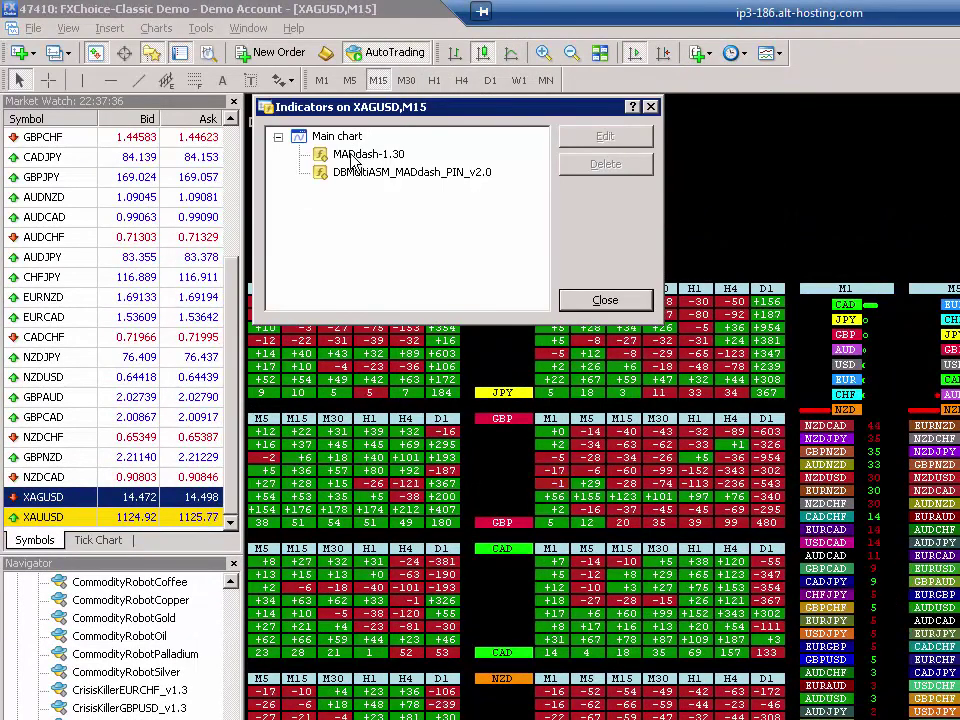
{"action": "left_click", "coordinate": [352, 156]}
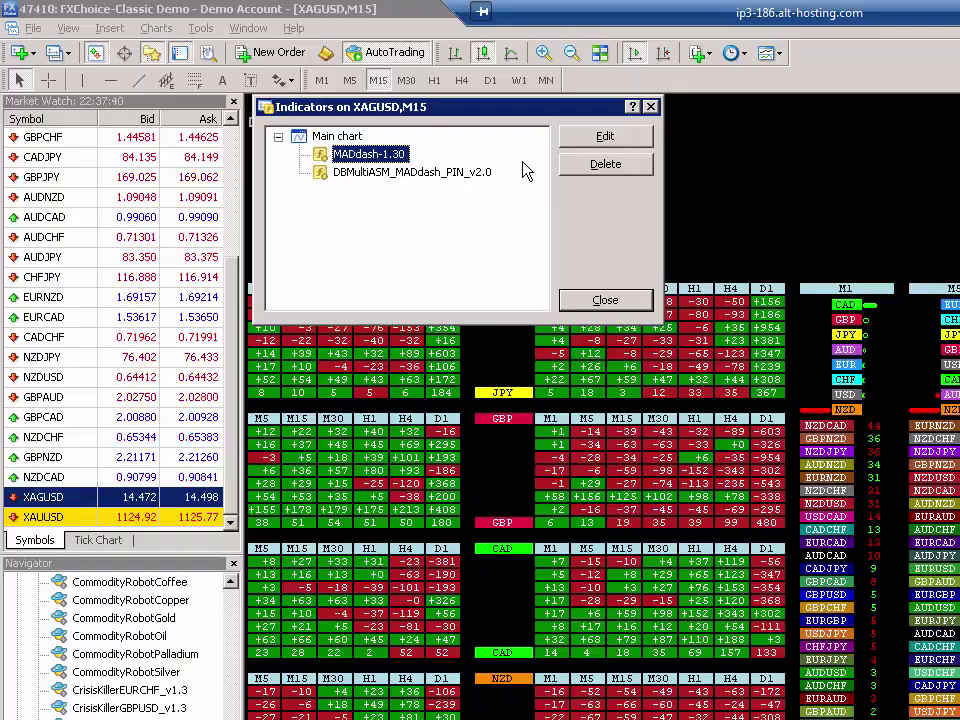
{"action": "left_click", "coordinate": [598, 142]}
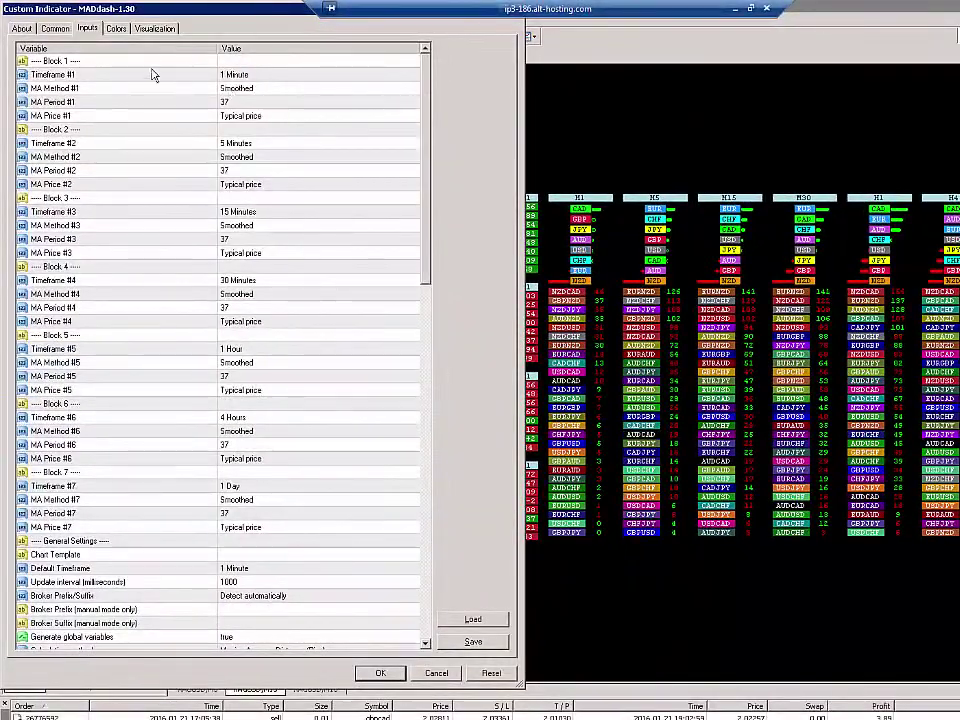
- Check MADdash-1.30's common import permissions, load the MADdash PIN 1.set preset from the MADdash PINs subfolder, and apply it to the chart
{"action": "left_click", "coordinate": [58, 30]}
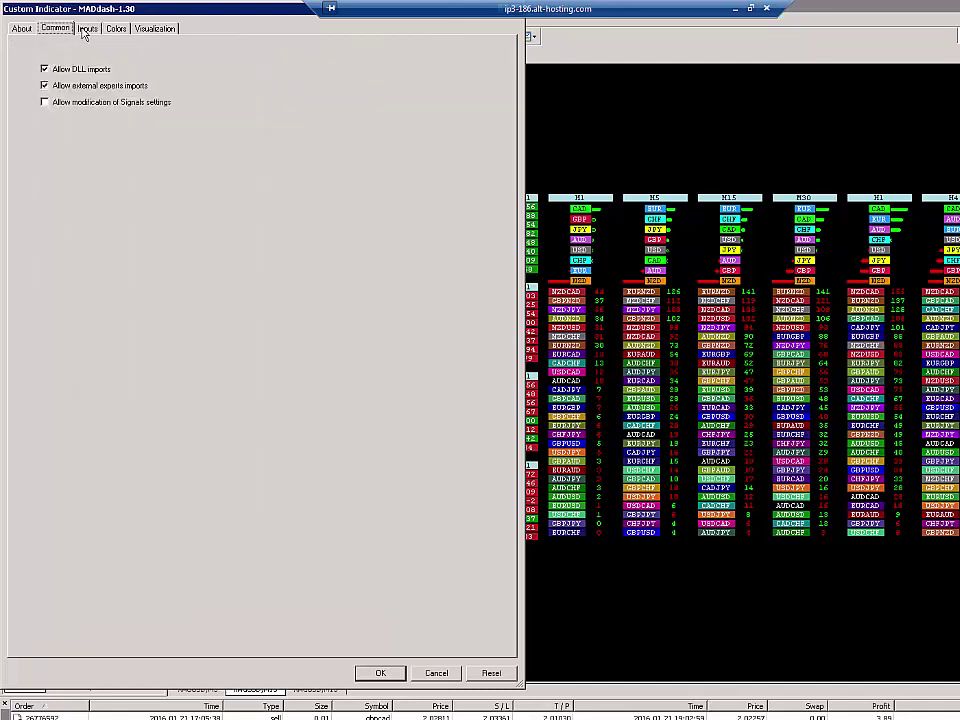
{"action": "left_click", "coordinate": [89, 30]}
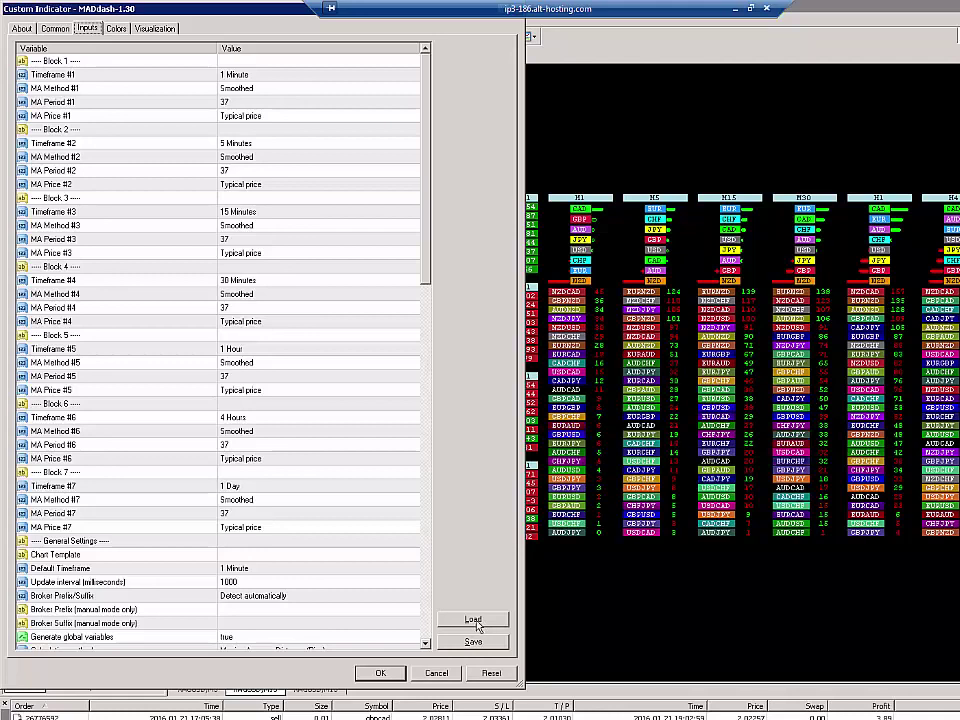
{"action": "left_click", "coordinate": [474, 622]}
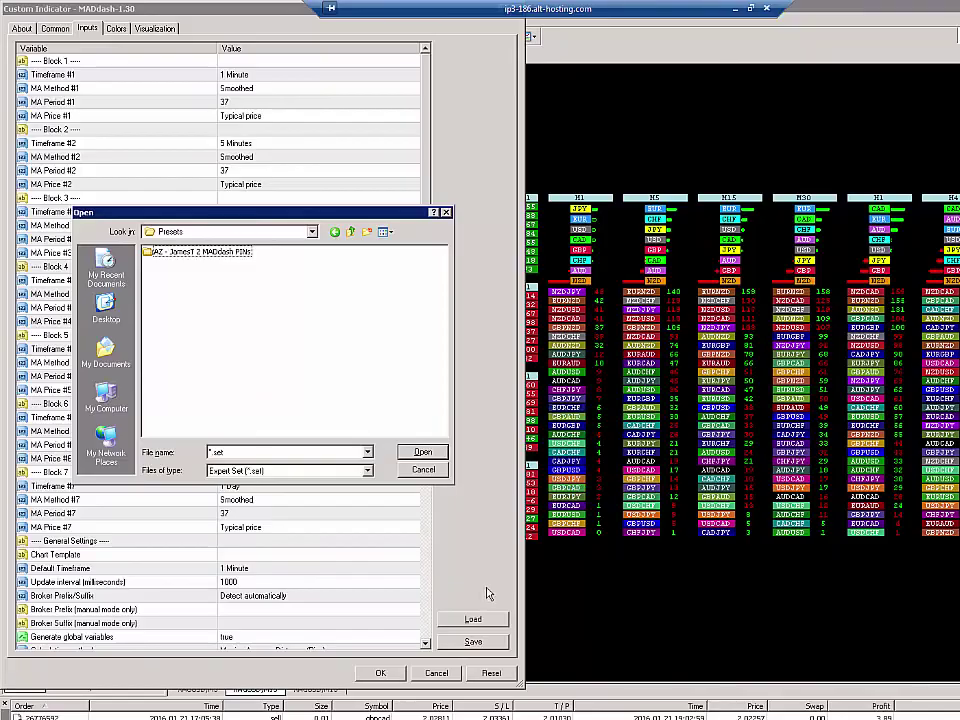
{"action": "double_click", "coordinate": [224, 252]}
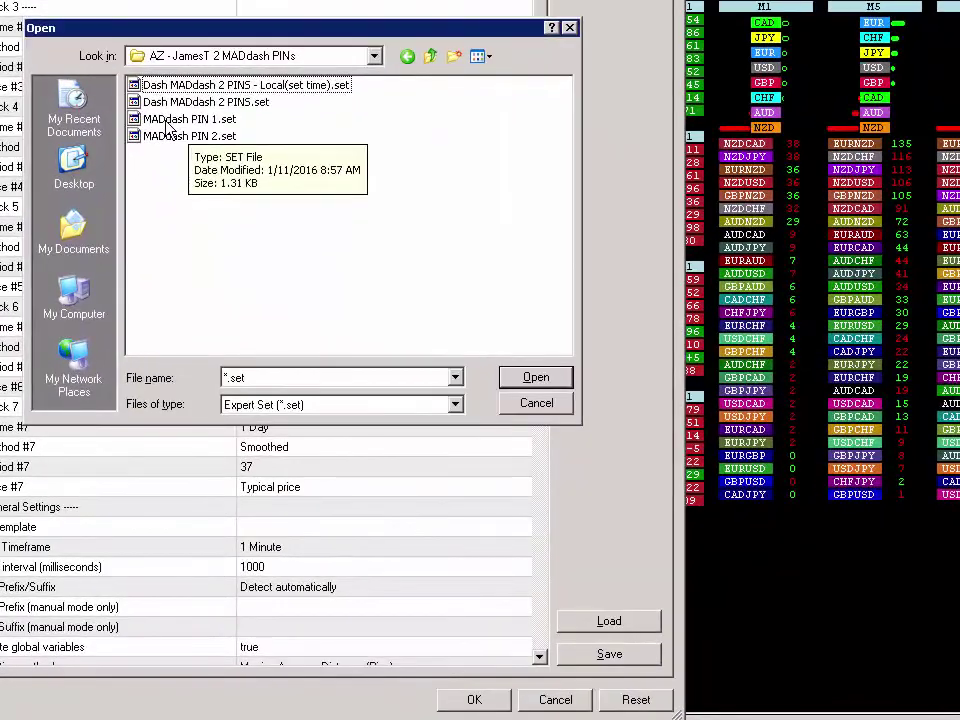
{"action": "left_click", "coordinate": [172, 278]}
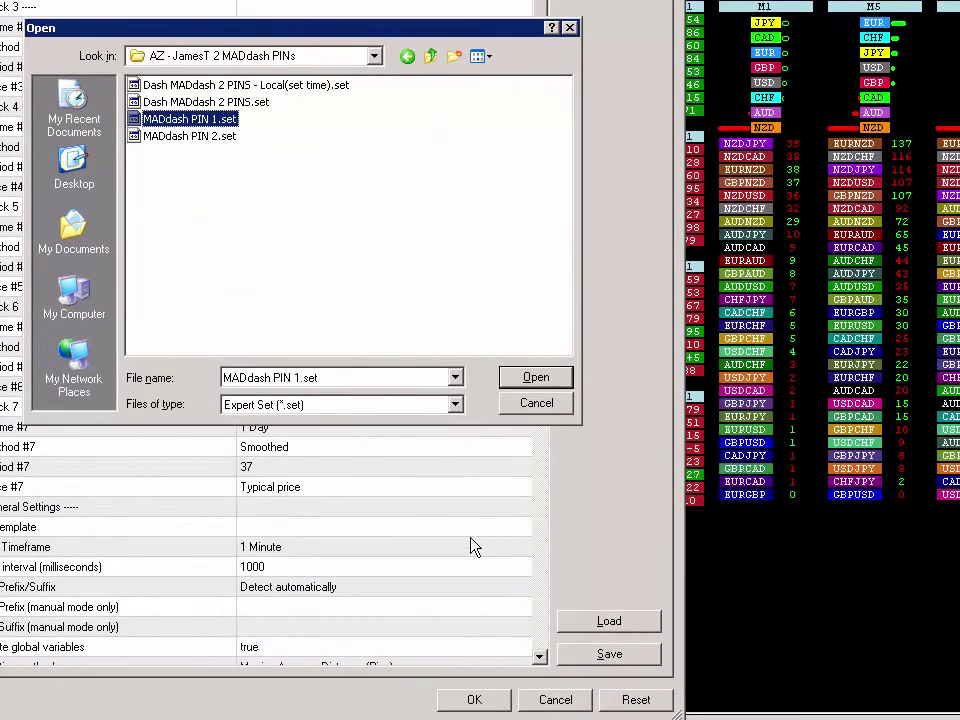
{"action": "left_click", "coordinate": [537, 378]}
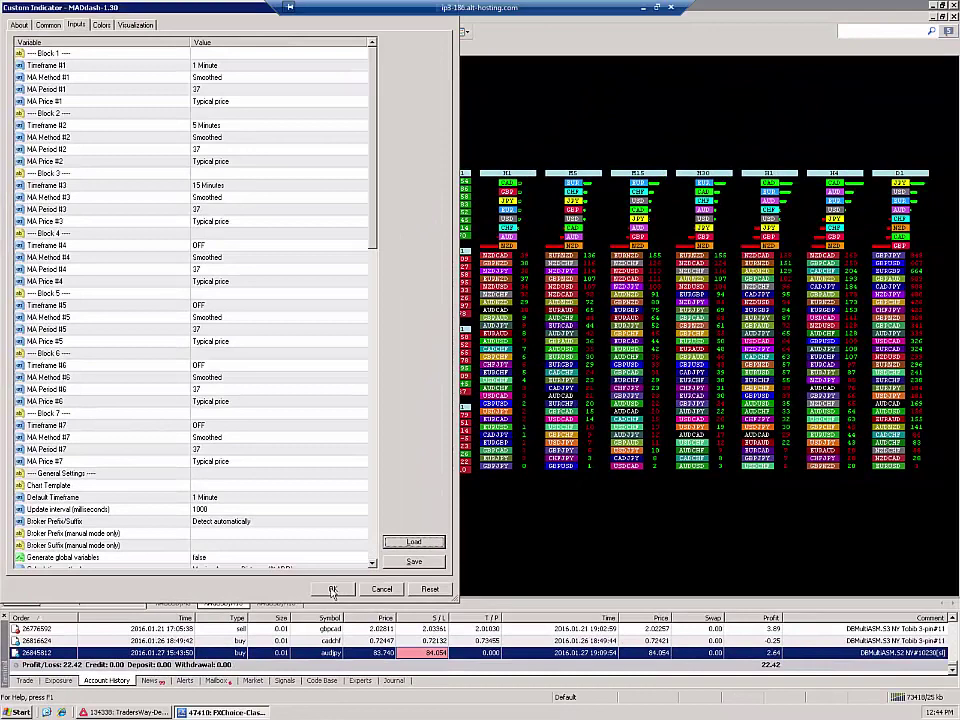
{"action": "left_click", "coordinate": [333, 589]}
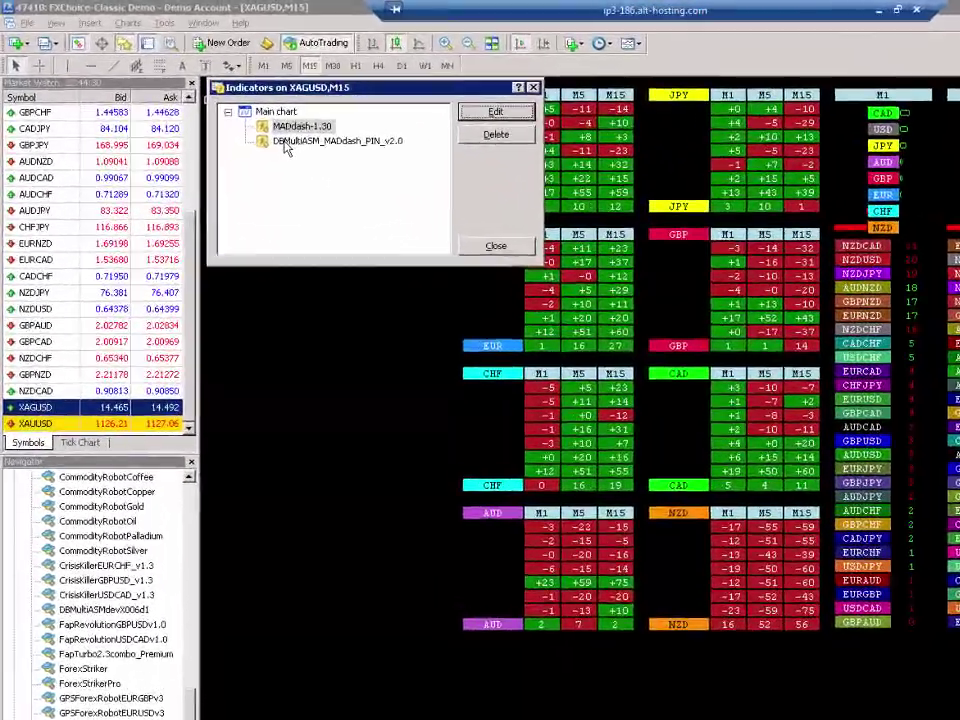
- Set the PIN ID of DBMultiASM_MADdash_PIN_v2.0 to PIN1 on the first XAGUSD chart and close its indicator list
{"action": "left_click", "coordinate": [206, 105]}
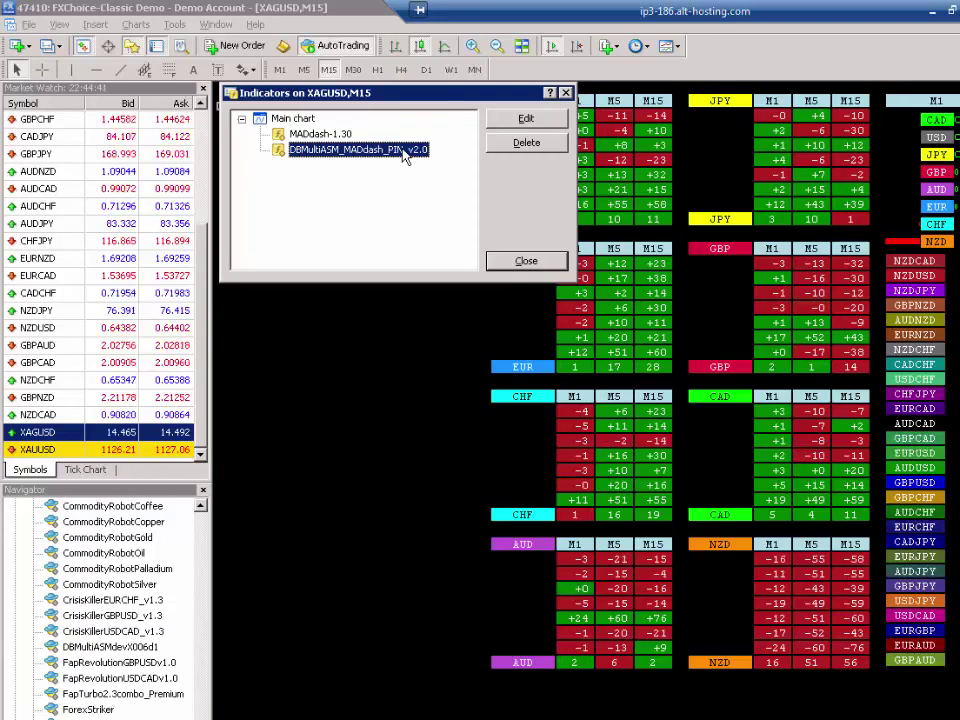
{"action": "left_click", "coordinate": [525, 119]}
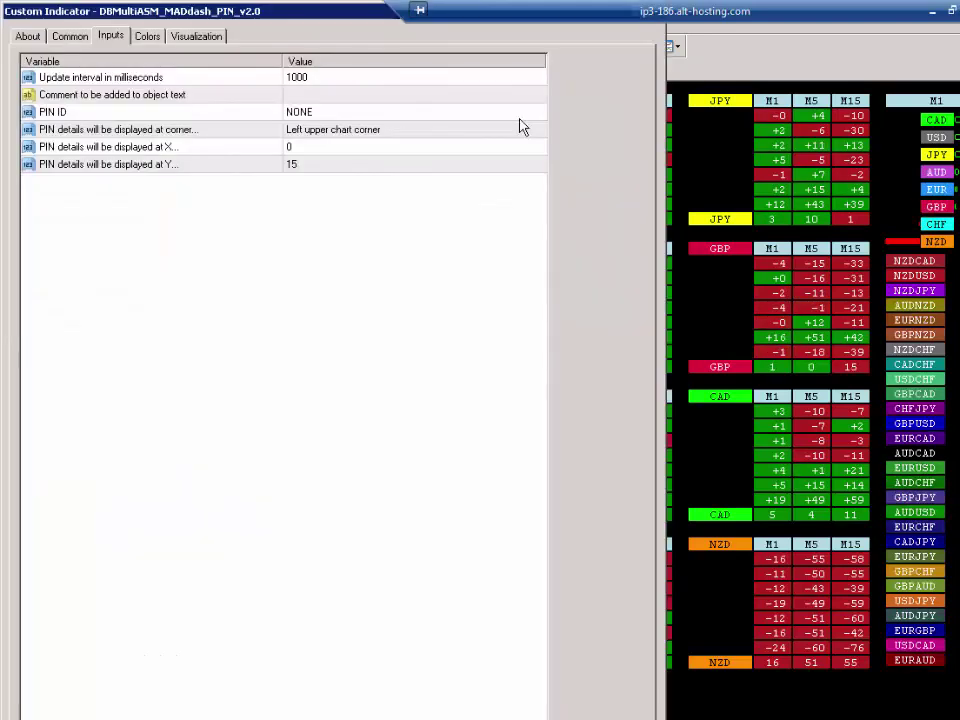
{"action": "left_click", "coordinate": [120, 116]}
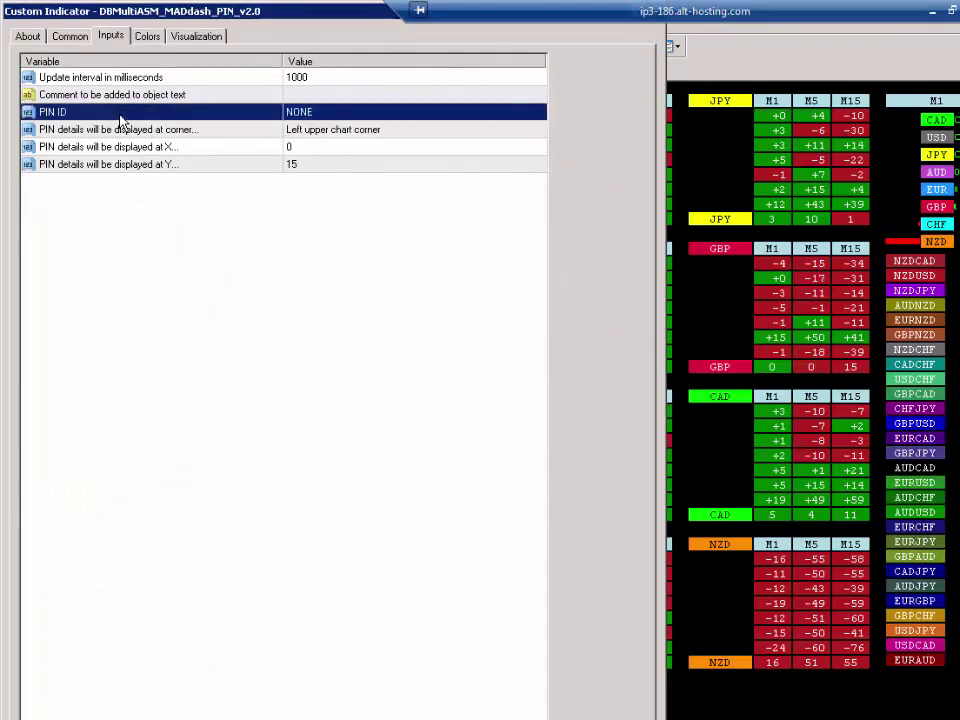
{"action": "left_click", "coordinate": [340, 118]}
{"action": "left_click", "coordinate": [340, 118]}
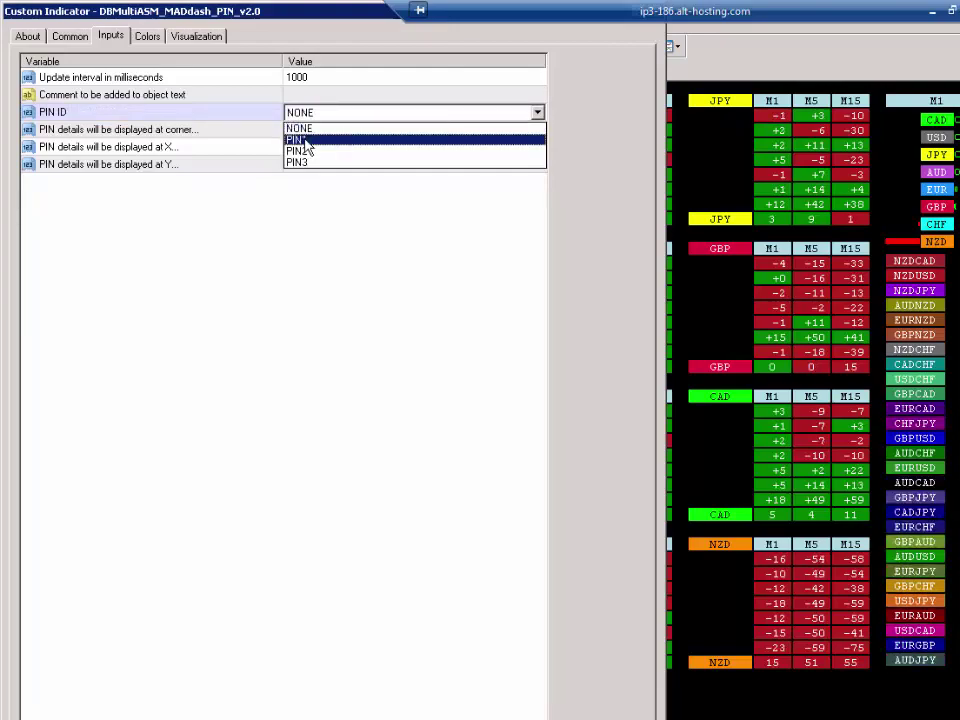
{"action": "left_click", "coordinate": [304, 141]}
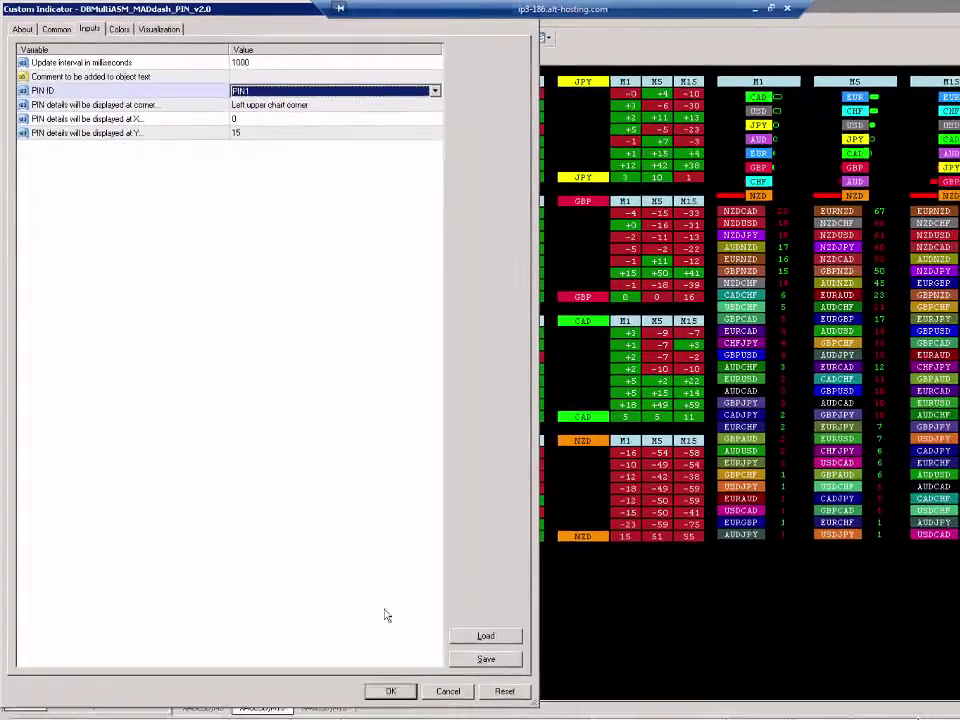
{"action": "left_click", "coordinate": [387, 686]}
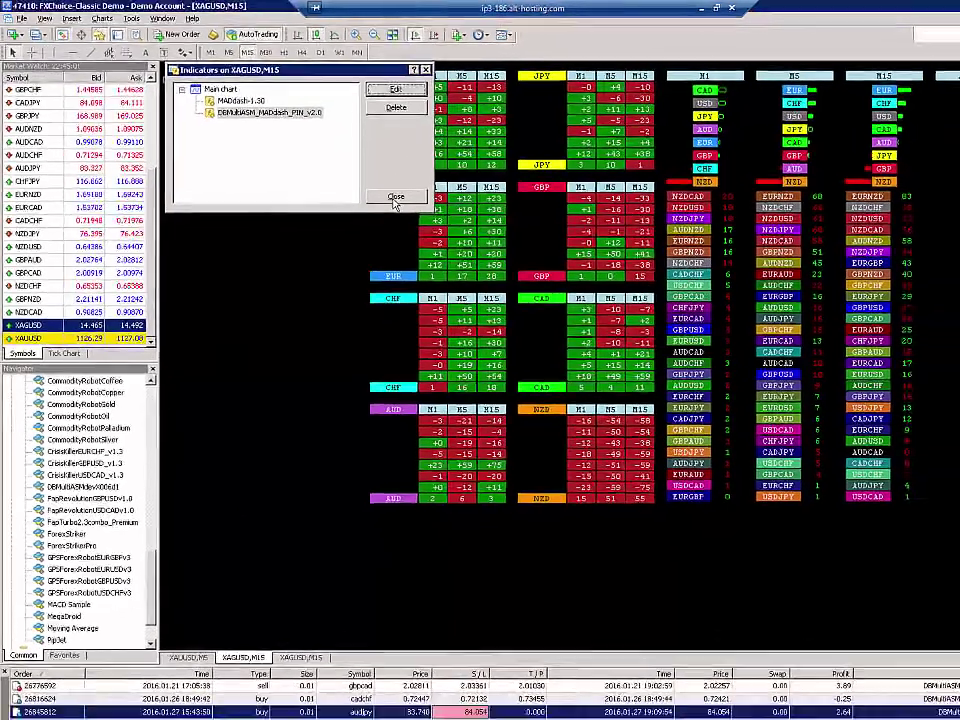
{"action": "left_click", "coordinate": [420, 213]}
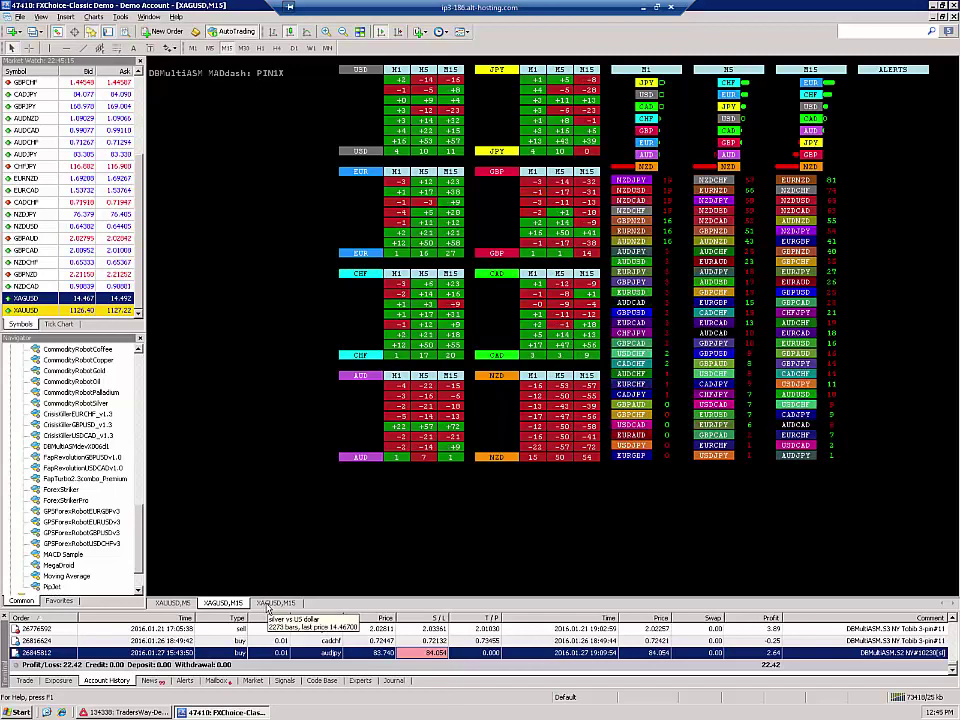
- On the second XAGUSD chart, load the MADdash PIN 2.set preset into MADdash-1.30 from the MADdash PINs subfolder and apply it
{"action": "left_click", "coordinate": [270, 604]}
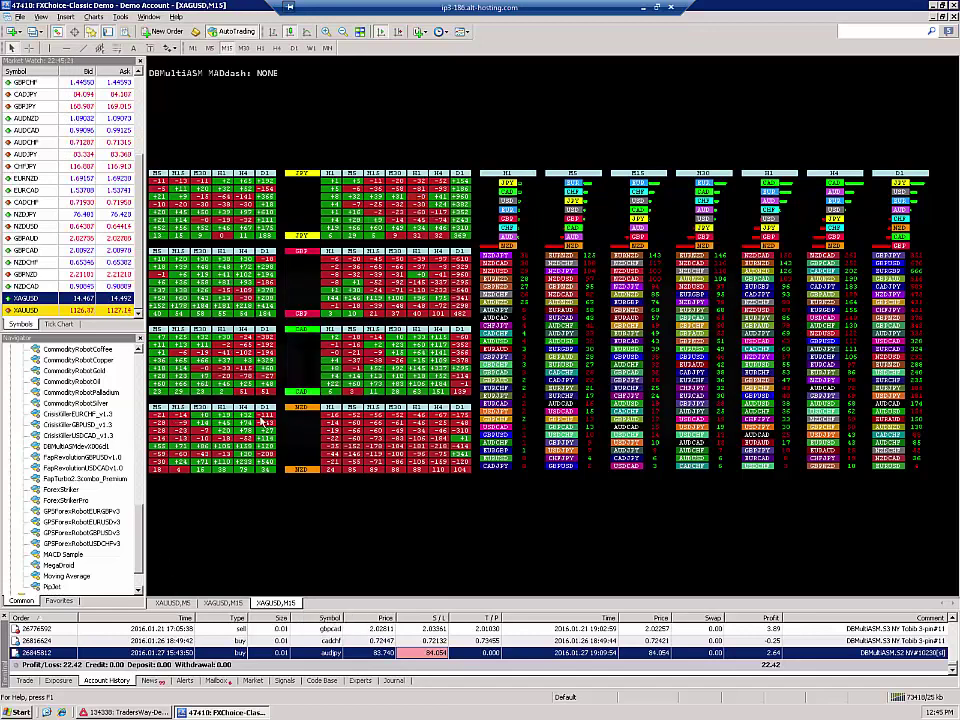
{"action": "key", "text": "ctrl+i"}
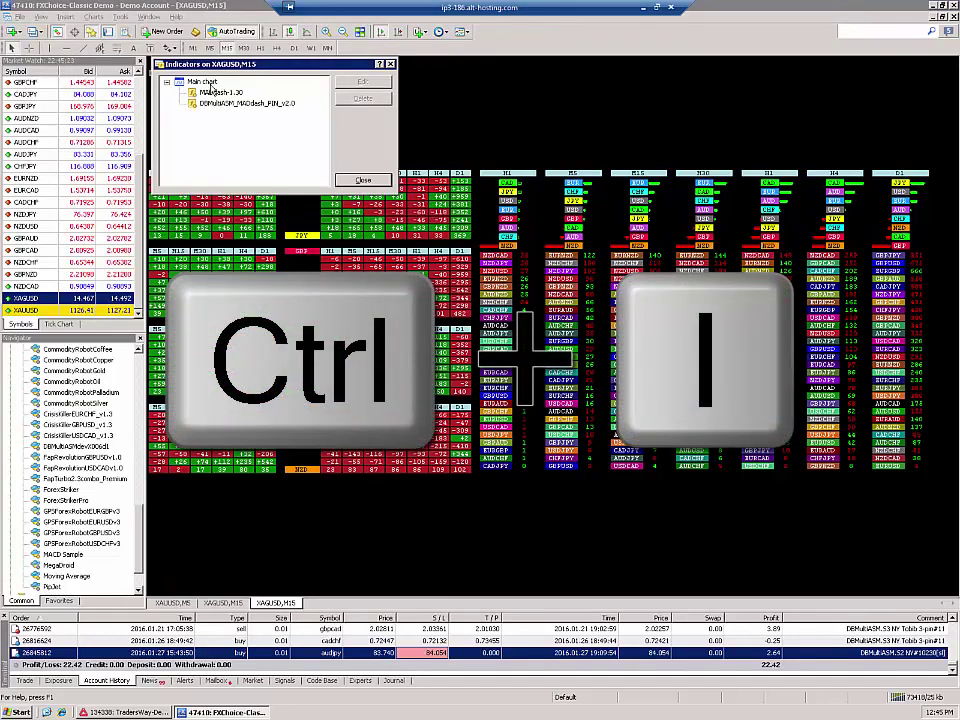
{"action": "left_click", "coordinate": [215, 93]}
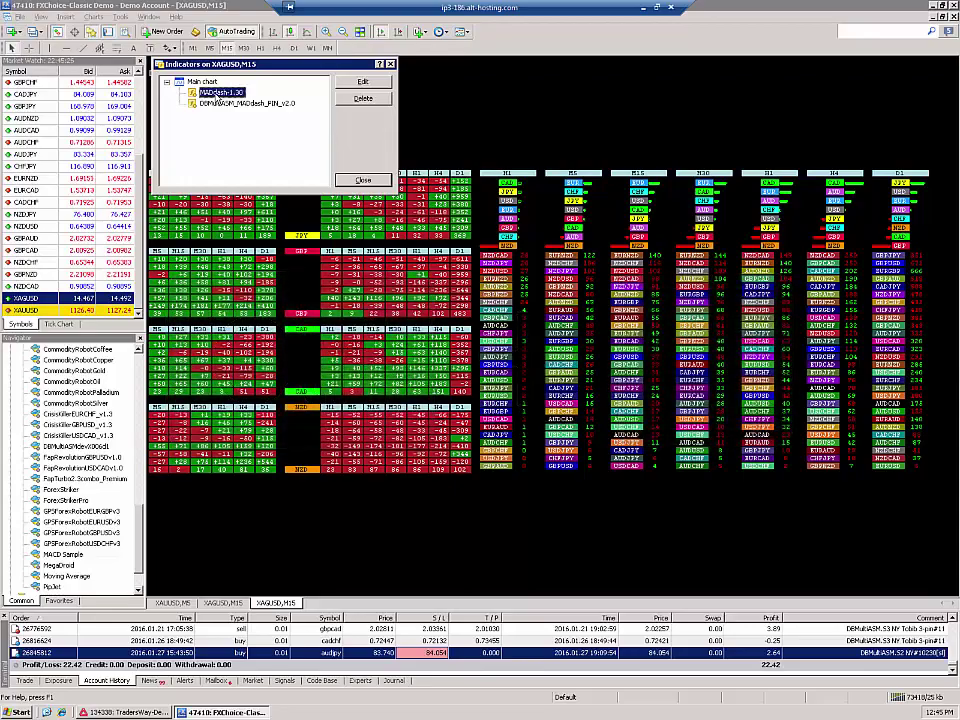
{"action": "left_click", "coordinate": [363, 83]}
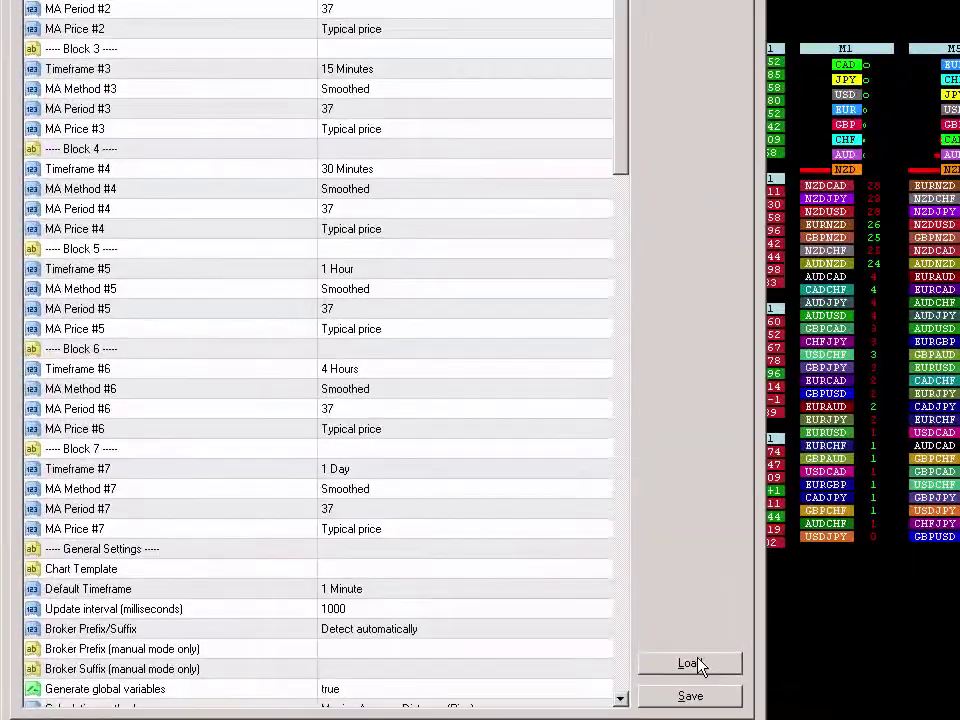
{"action": "left_click", "coordinate": [690, 663]}
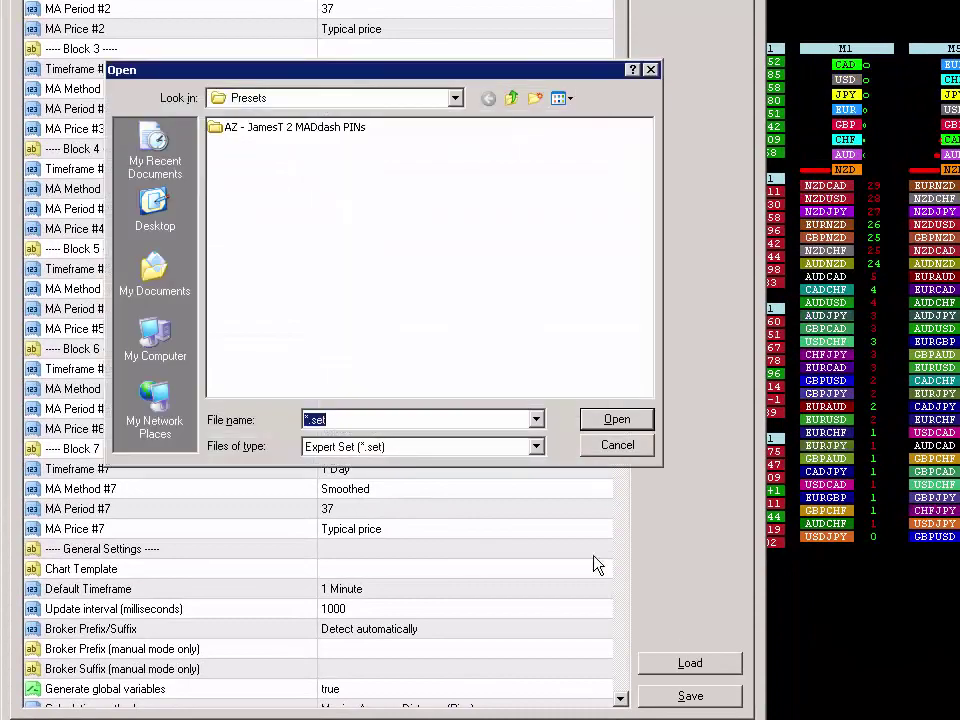
{"action": "double_click", "coordinate": [320, 135]}
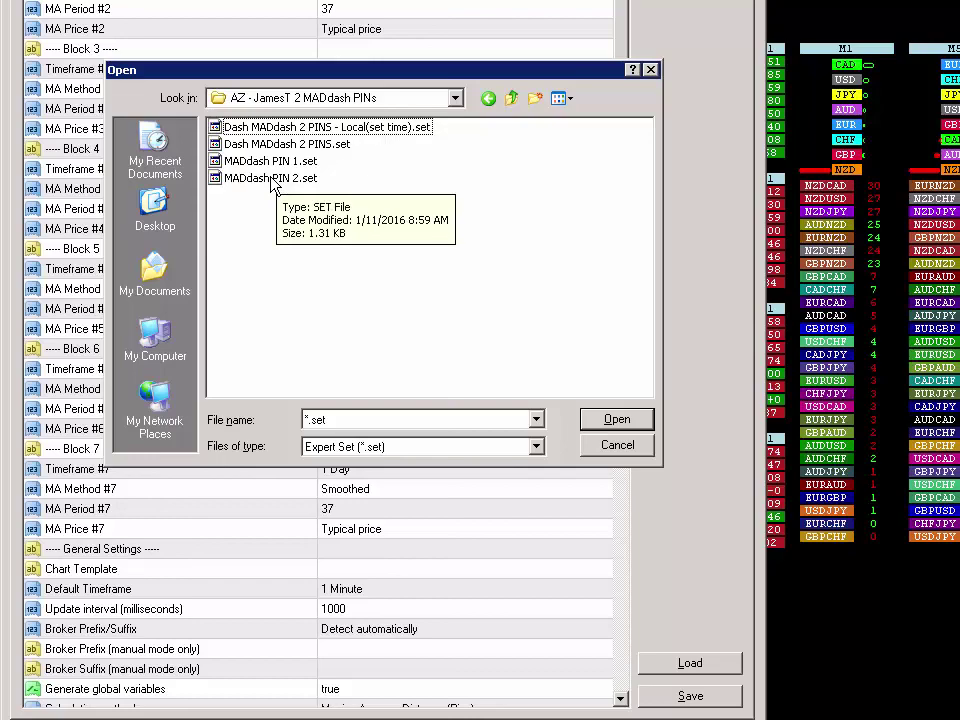
{"action": "left_click", "coordinate": [272, 180]}
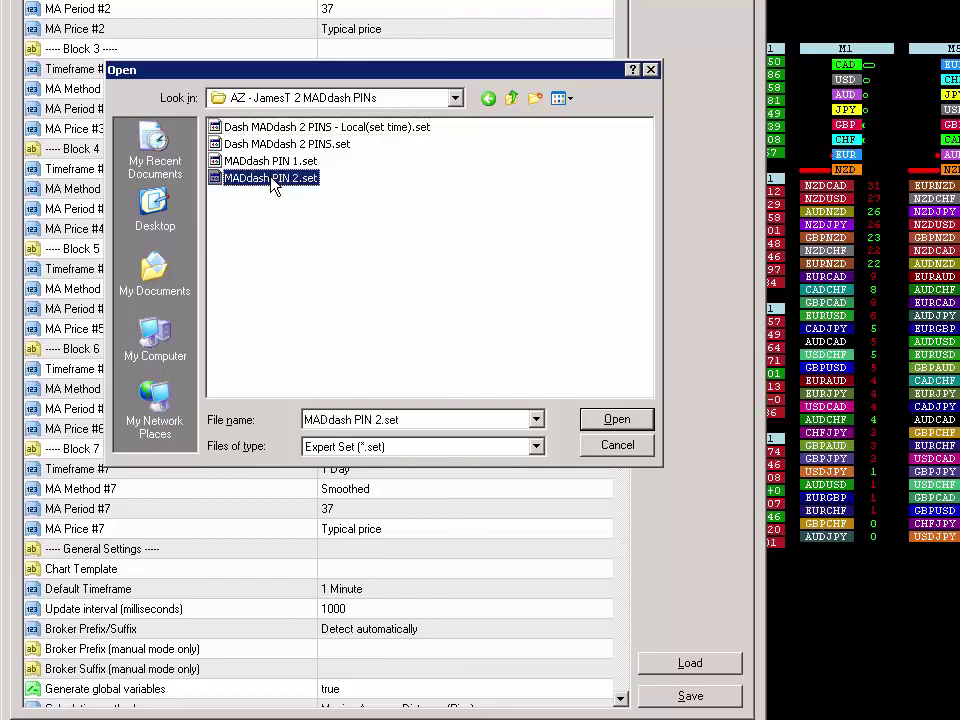
{"action": "left_click", "coordinate": [618, 421]}
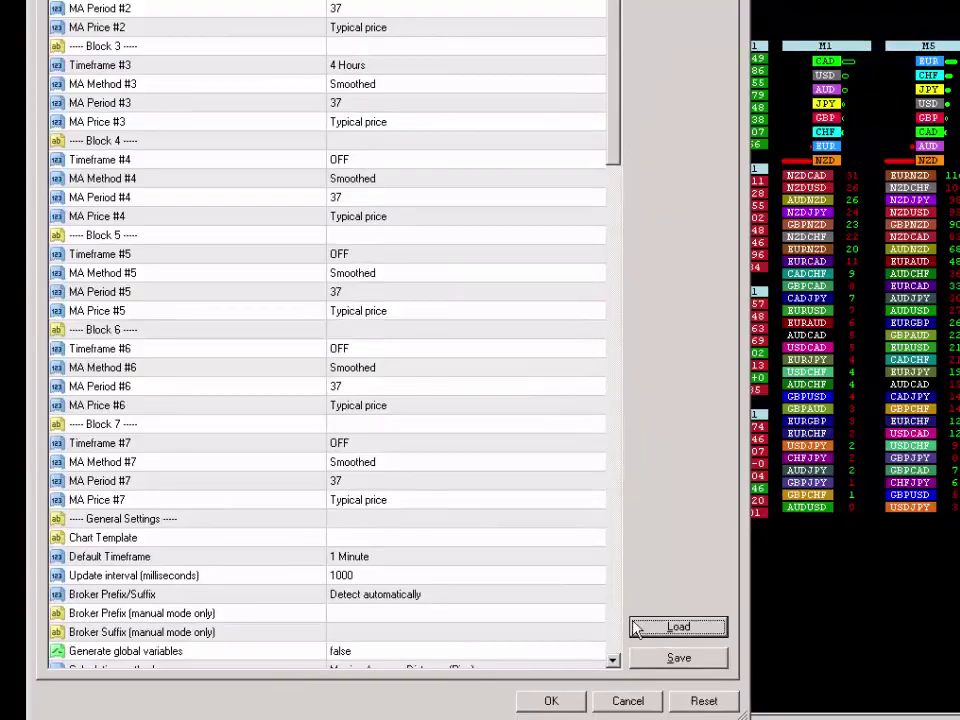
{"action": "left_click", "coordinate": [549, 702]}
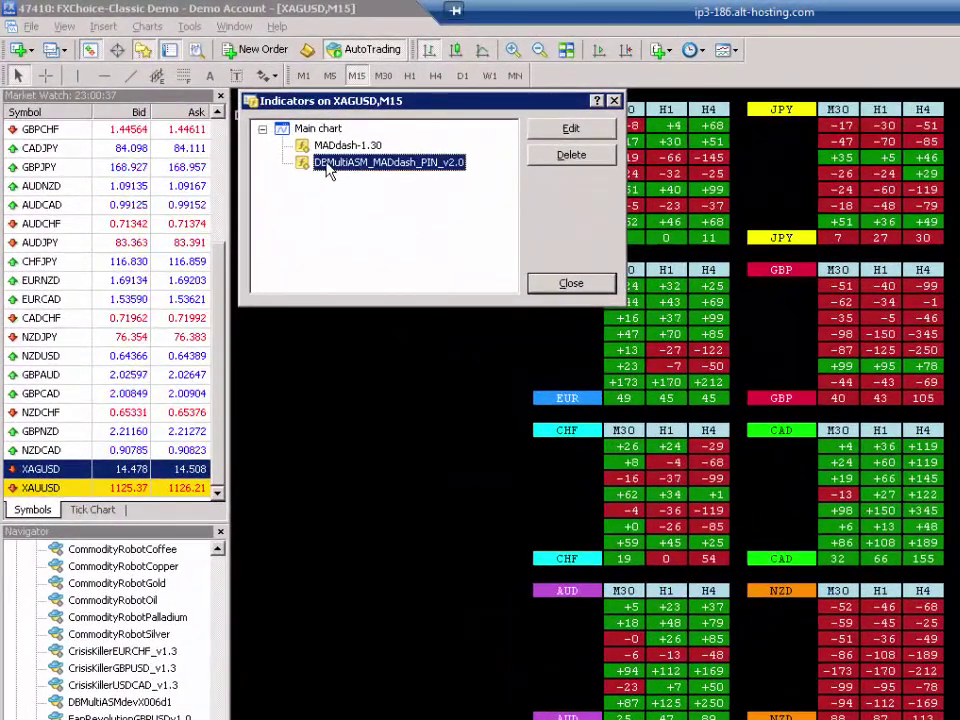
- Set the PIN ID of DBMultiASM_MADdash_PIN_v2.0 to PIN2 on the second XAGUSD chart and close its indicator list
{"action": "left_click", "coordinate": [338, 146]}
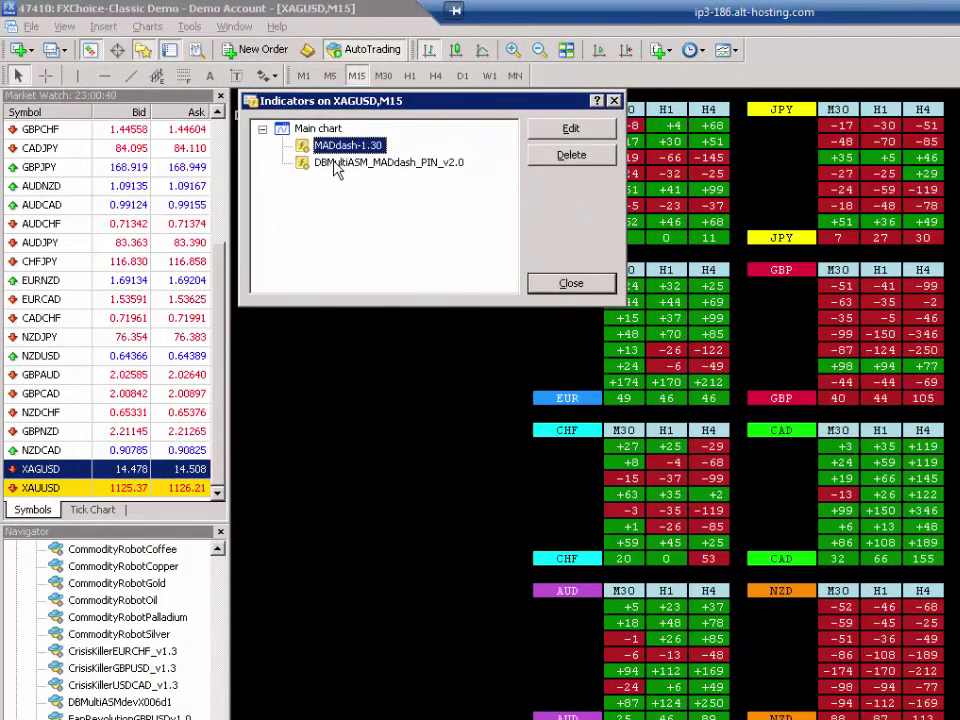
{"action": "left_click", "coordinate": [430, 163]}
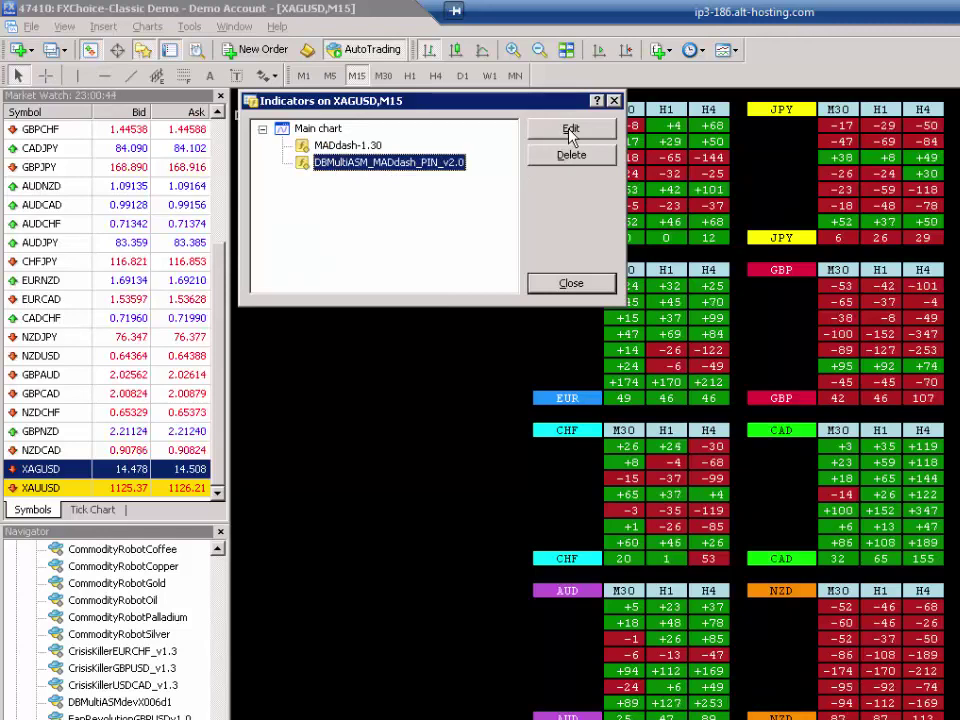
{"action": "left_click", "coordinate": [570, 131]}
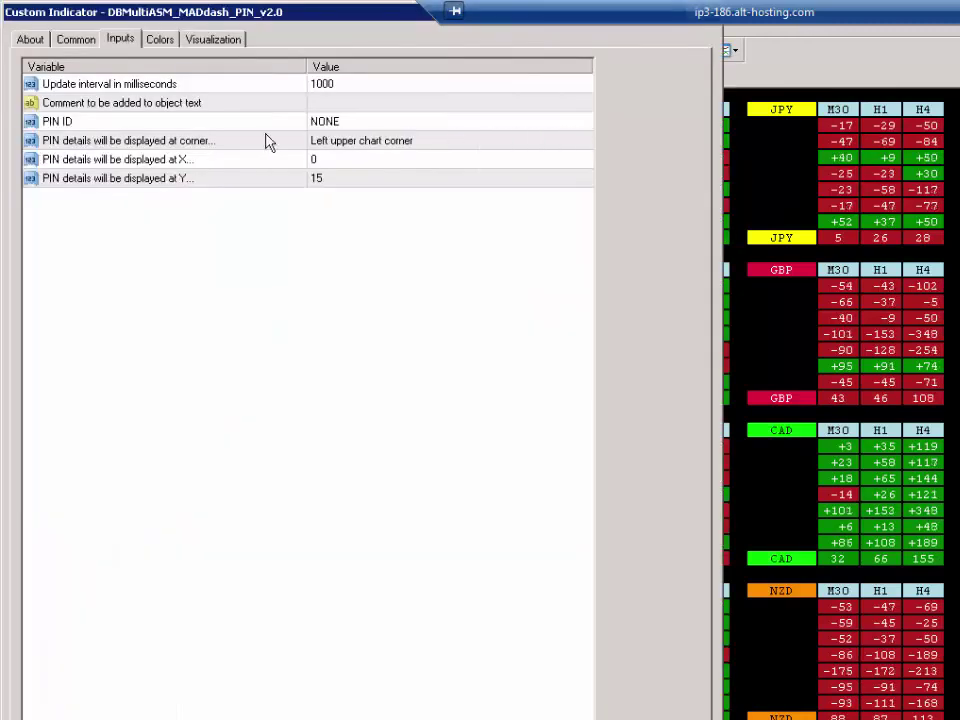
{"action": "left_click", "coordinate": [365, 125]}
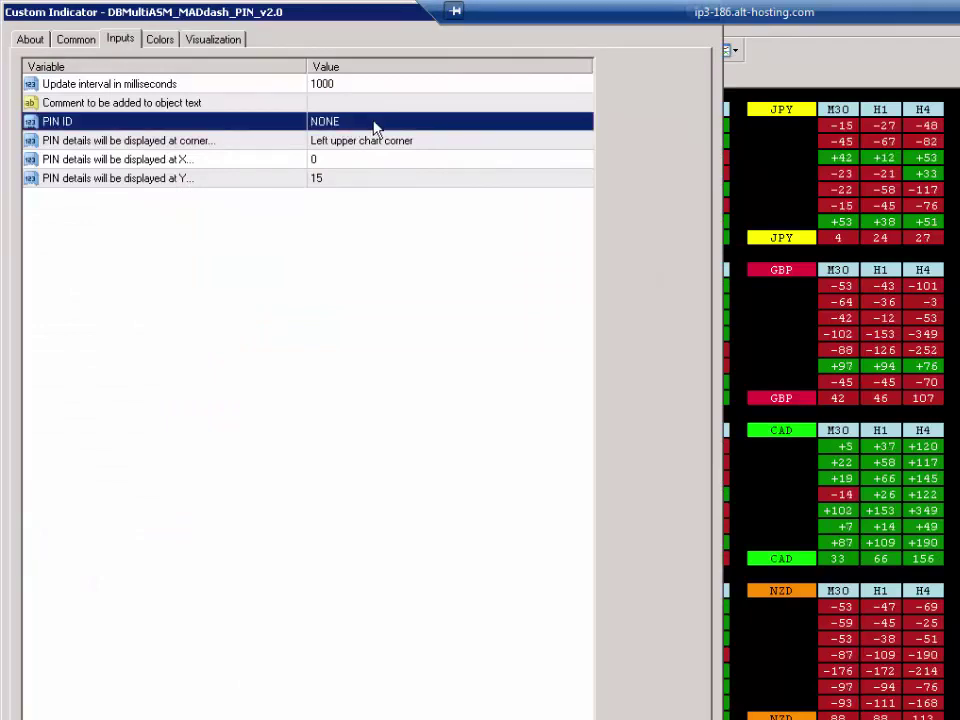
{"action": "left_click", "coordinate": [375, 125]}
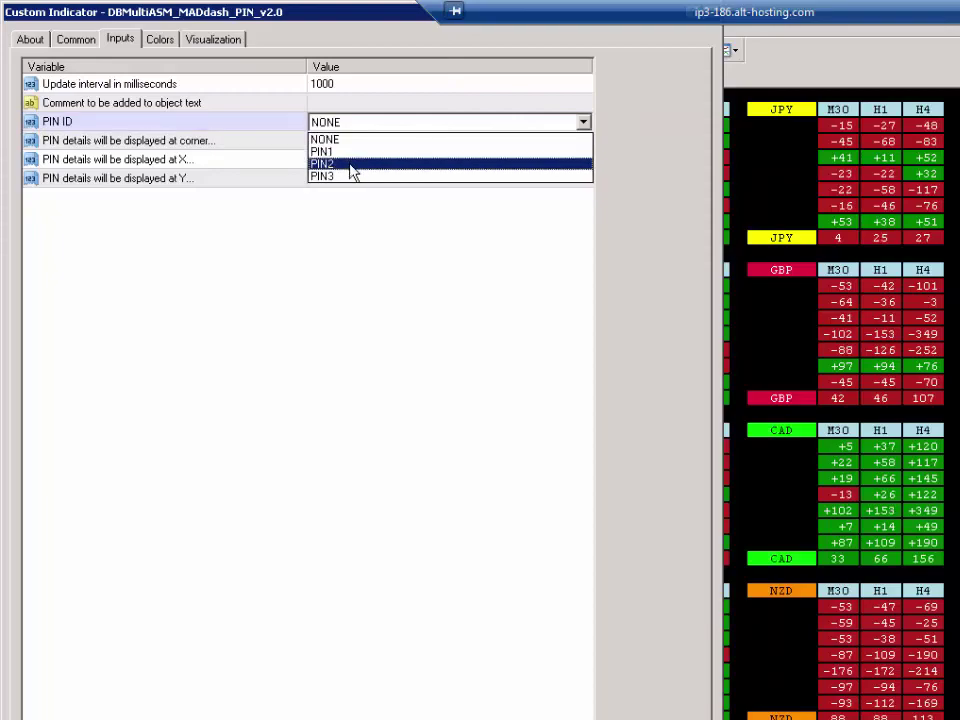
{"action": "left_click", "coordinate": [350, 166]}
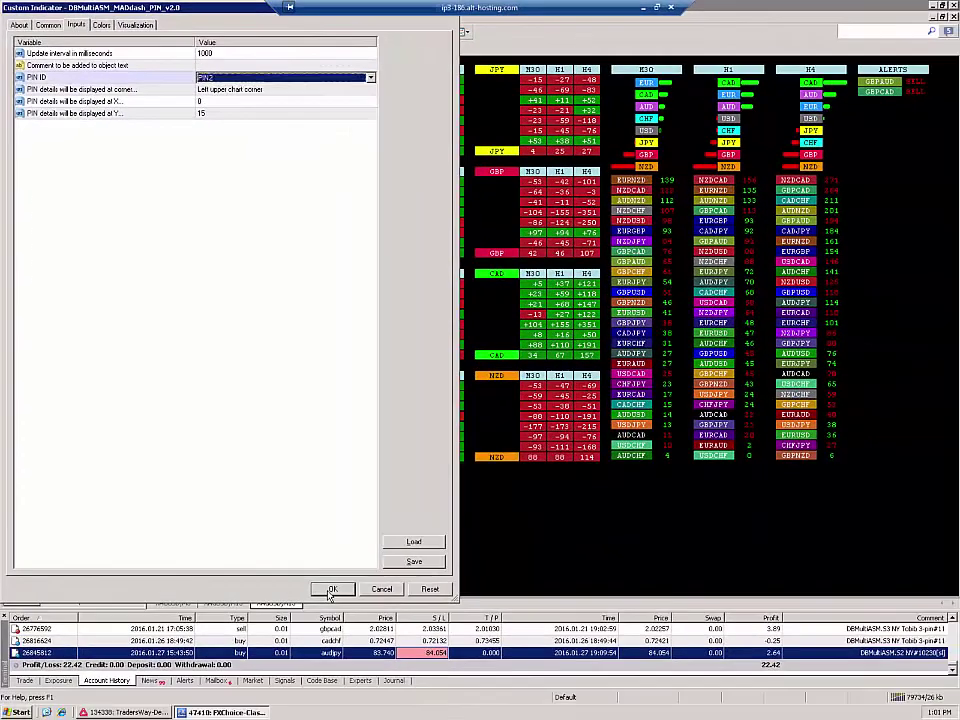
{"action": "left_click", "coordinate": [387, 693]}
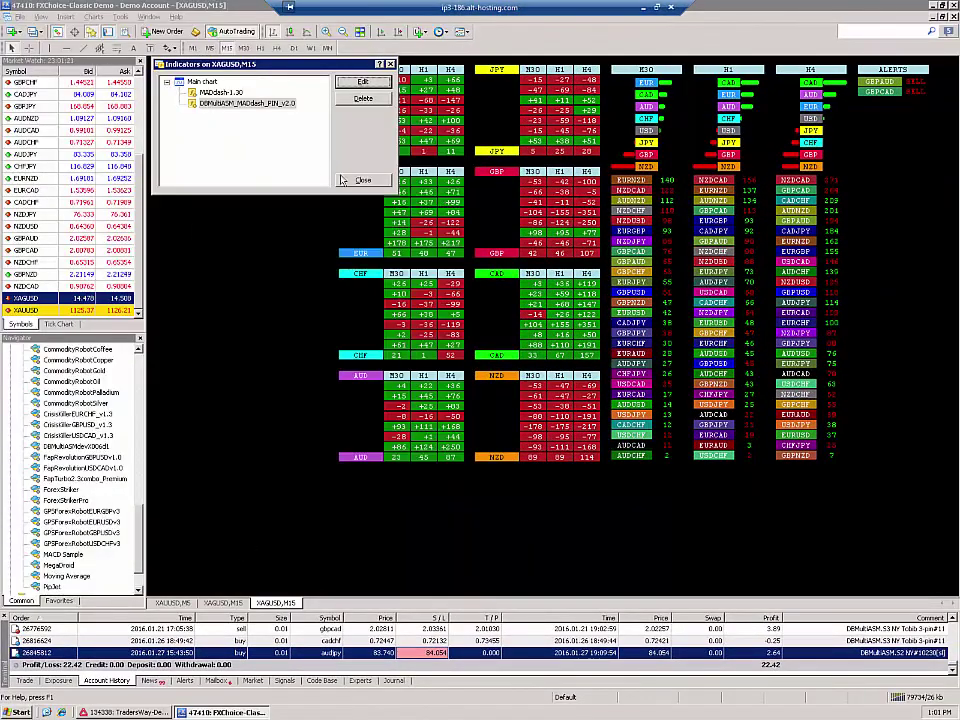
{"action": "left_click", "coordinate": [357, 181]}
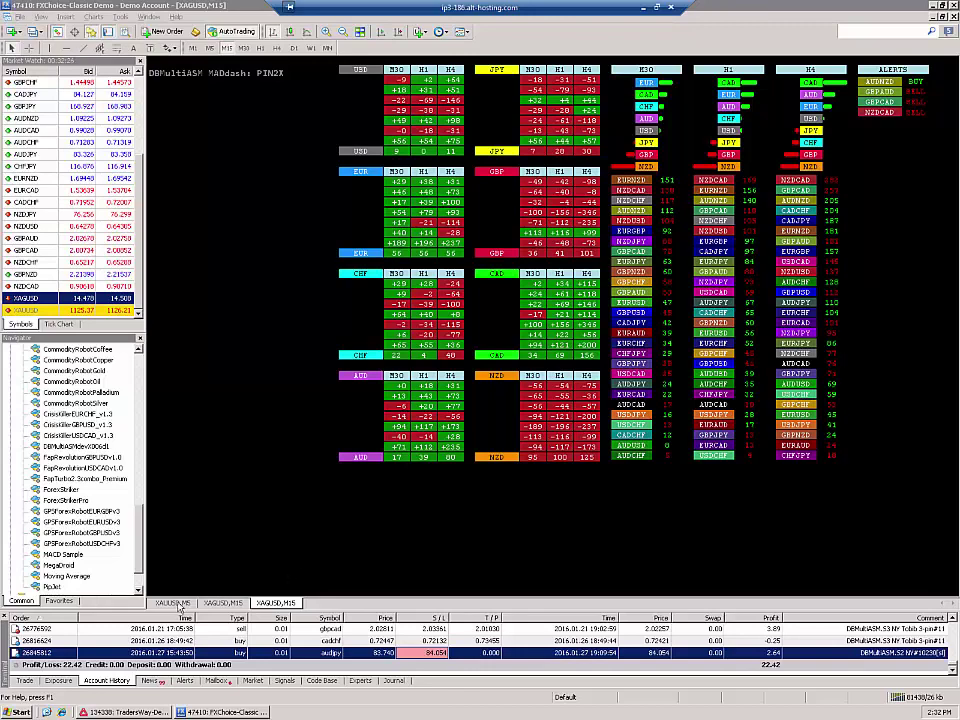
- Load the Dash MADdash 2 PINS.set preset into the DBMultiASMdevX006d1 expert on the XAUUSD chart and apply it
{"action": "left_click", "coordinate": [172, 606]}
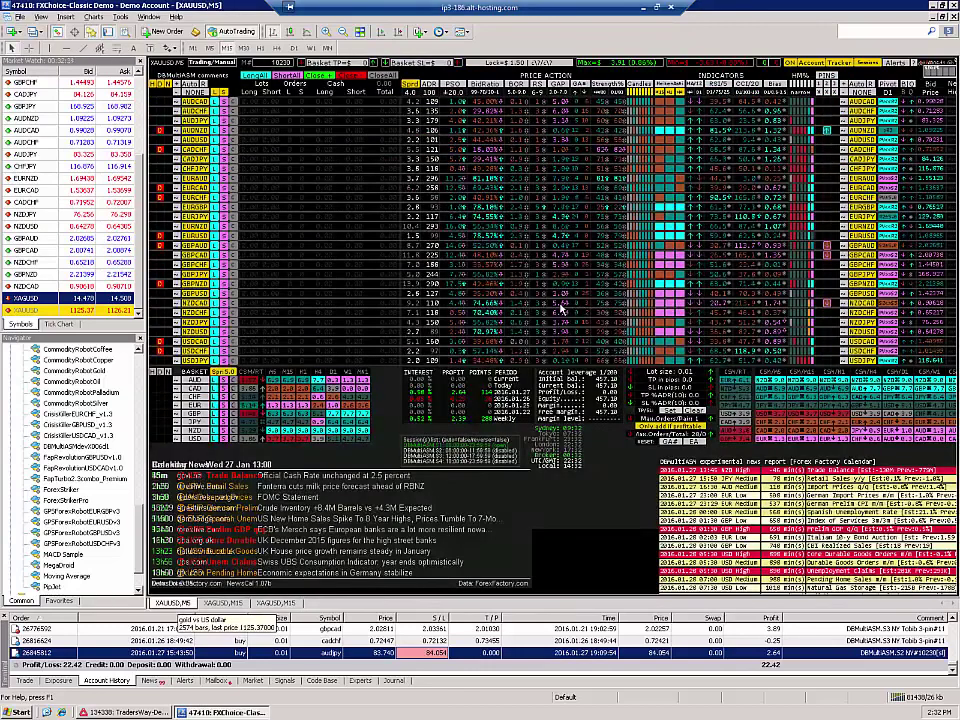
{"action": "key", "text": "F7"}
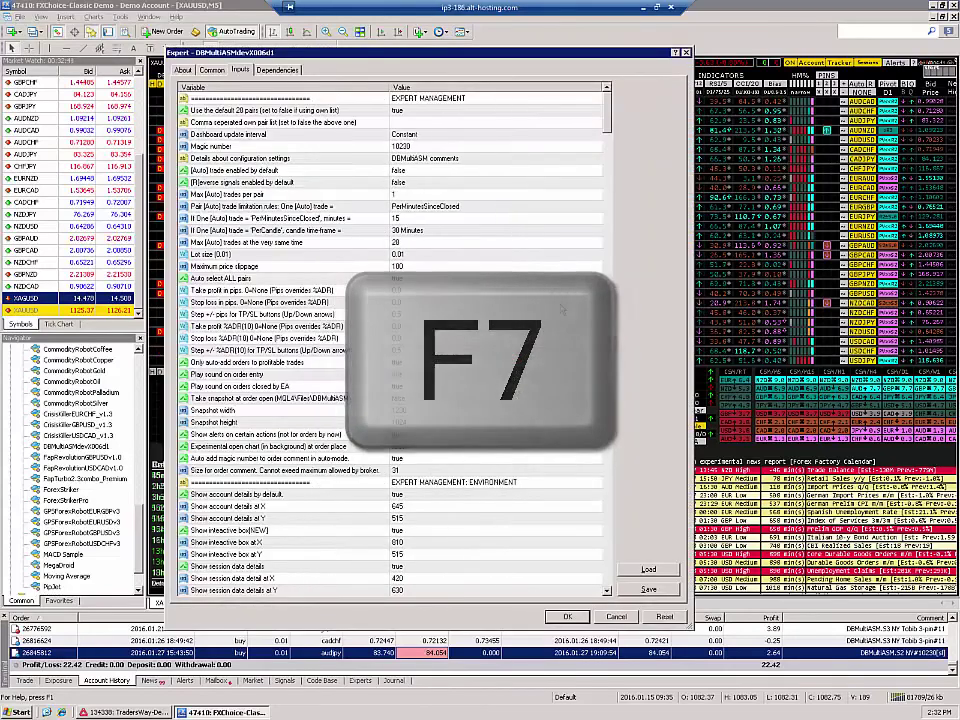
{"action": "left_click", "coordinate": [650, 570]}
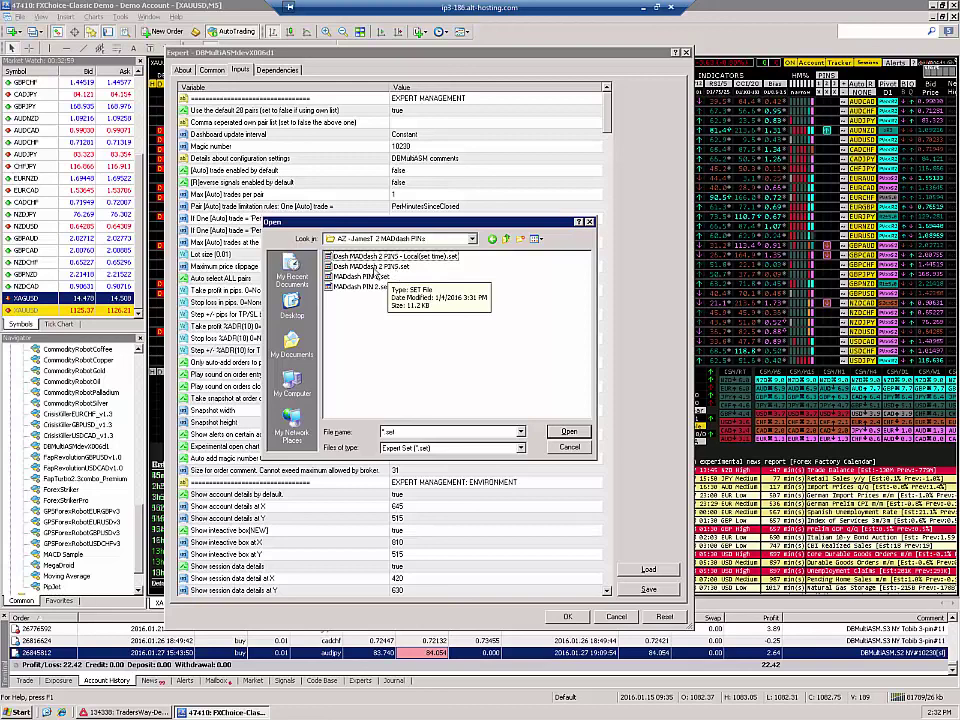
{"action": "left_click", "coordinate": [369, 267]}
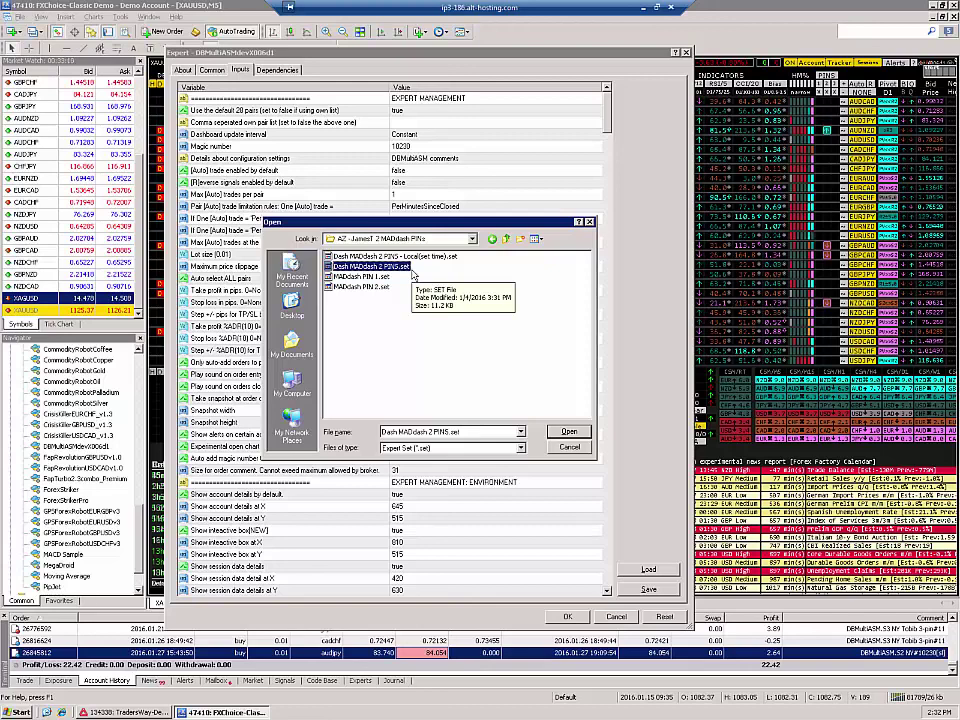
{"action": "left_click", "coordinate": [569, 432]}
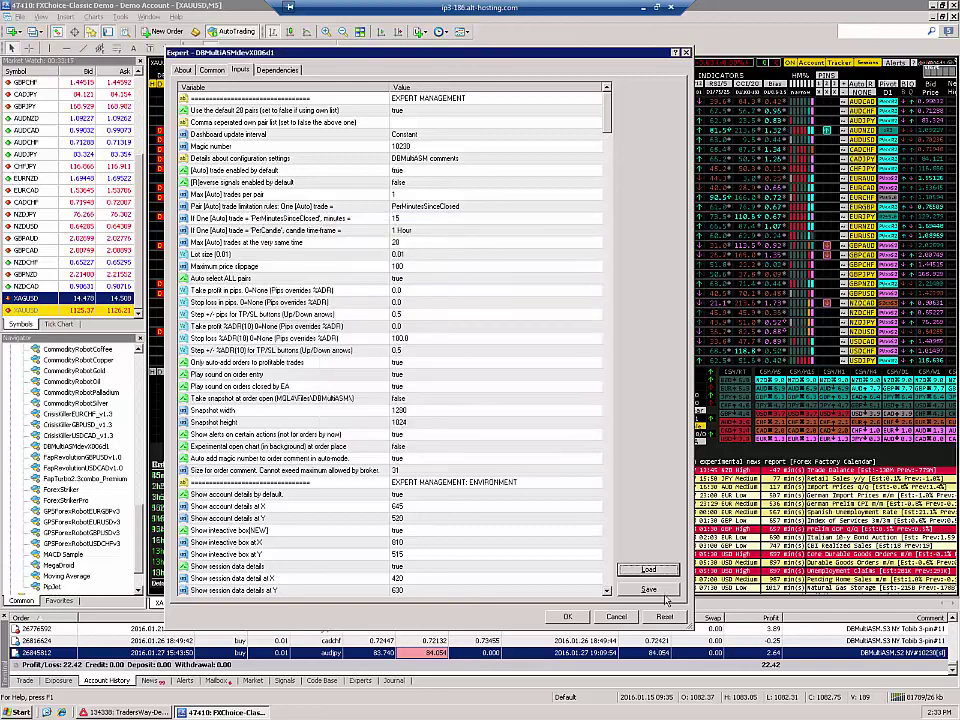
{"action": "left_click", "coordinate": [567, 617]}
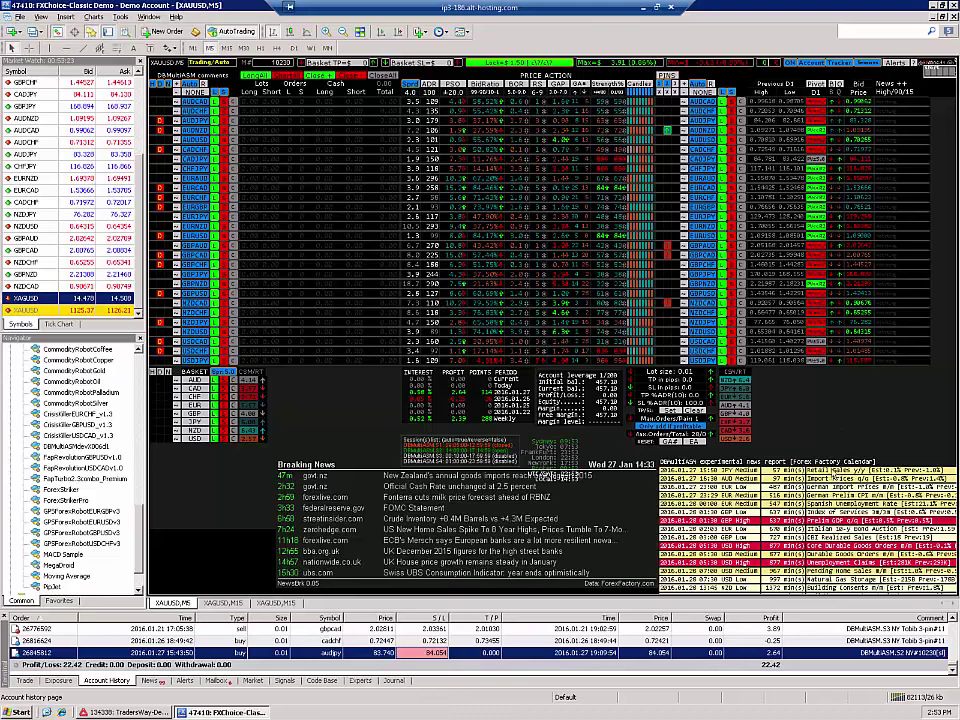
- Examine the start and end times of sessions 1 to 4 in the DBMultiASMdevX006d1 expert's inputs on the XAUUSD chart
{"action": "key", "text": "F7"}
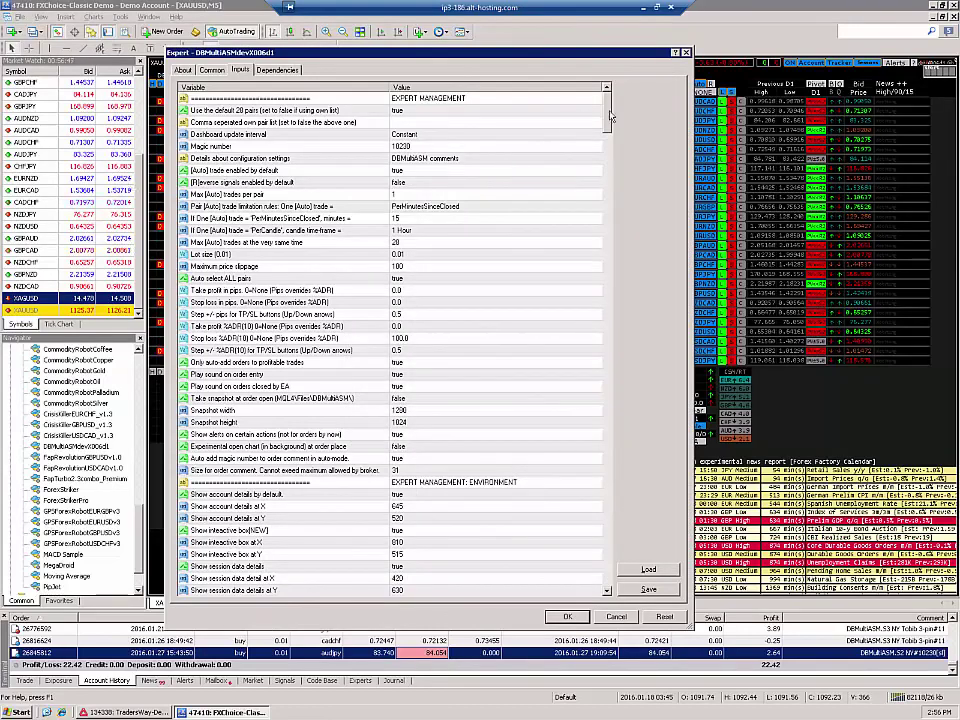
{"action": "left_click_drag", "start_coordinate": [610, 117], "coordinate": [610, 550]}
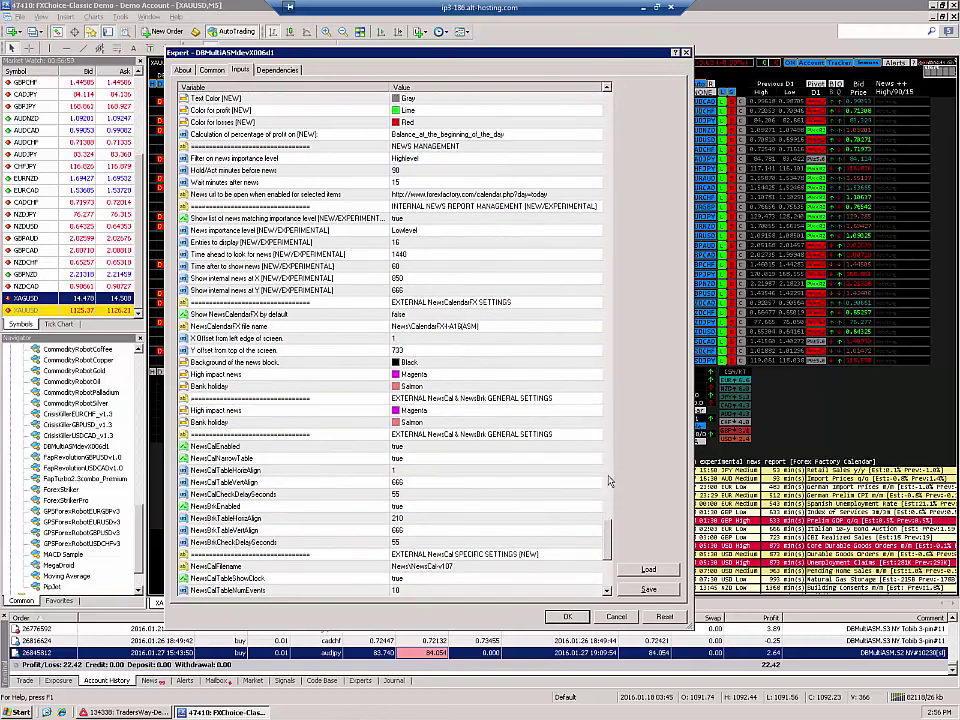
{"action": "left_click_drag", "start_coordinate": [608, 482], "coordinate": [610, 428]}
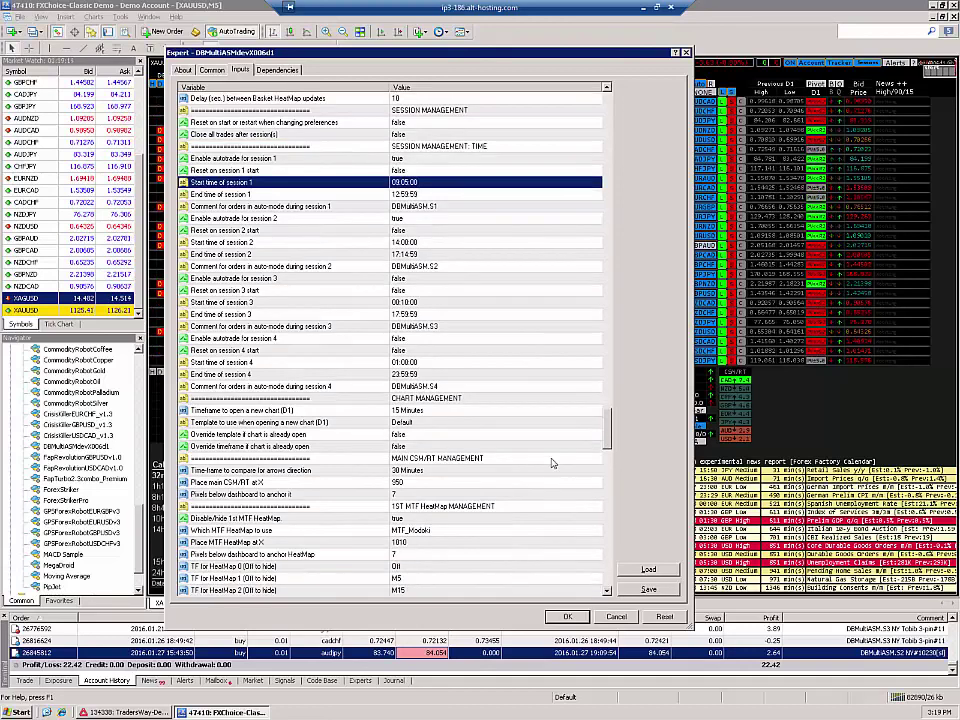
{"action": "left_click", "coordinate": [314, 148]}
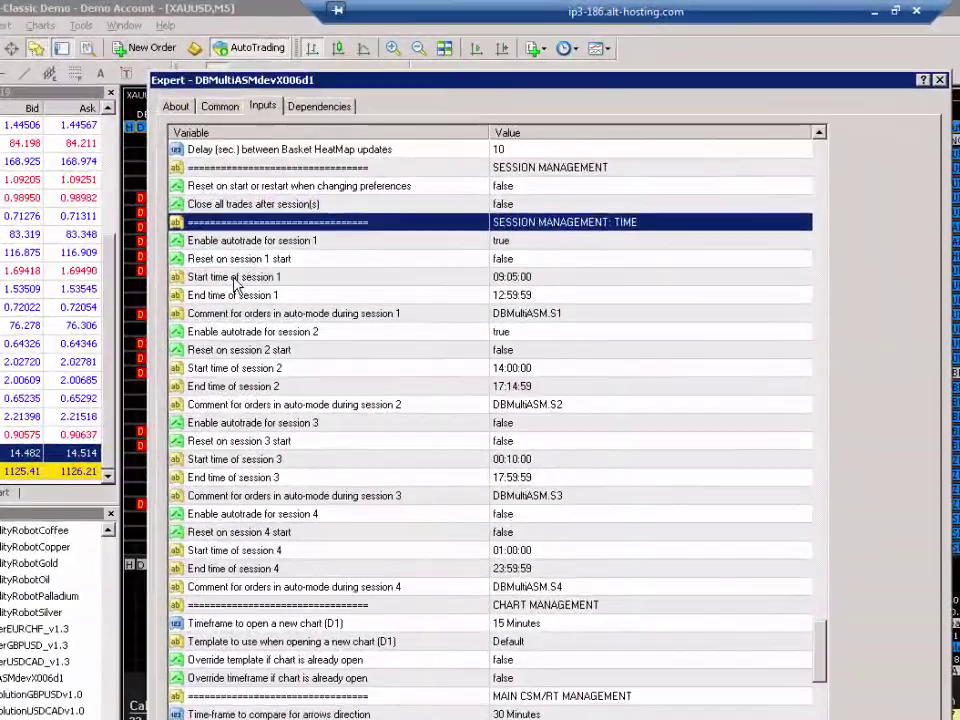
{"action": "left_click", "coordinate": [234, 280]}
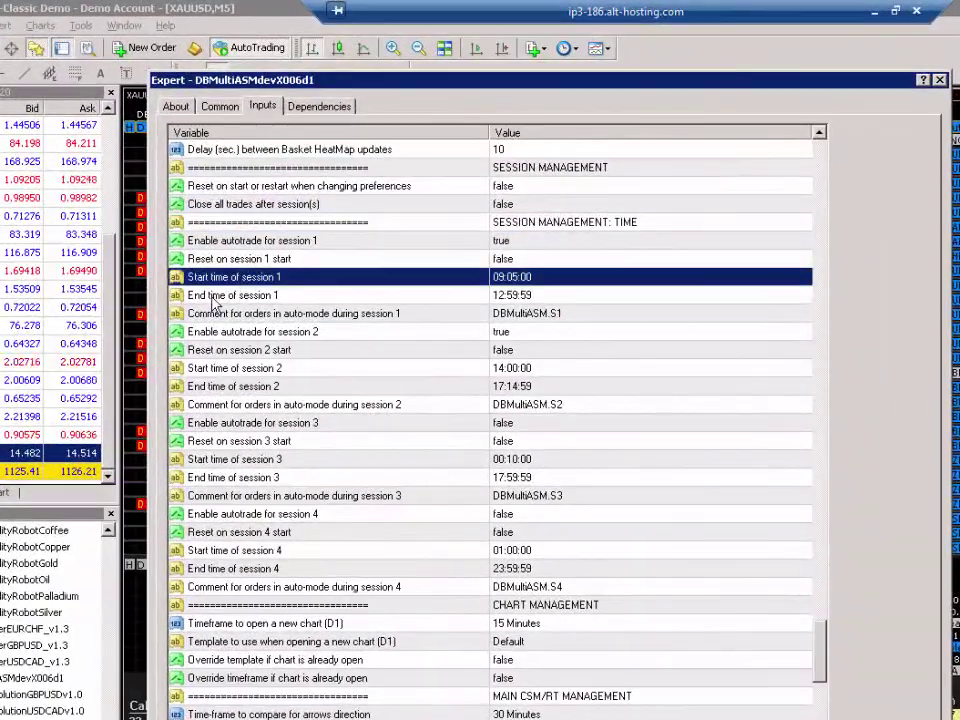
{"action": "left_click", "coordinate": [240, 297]}
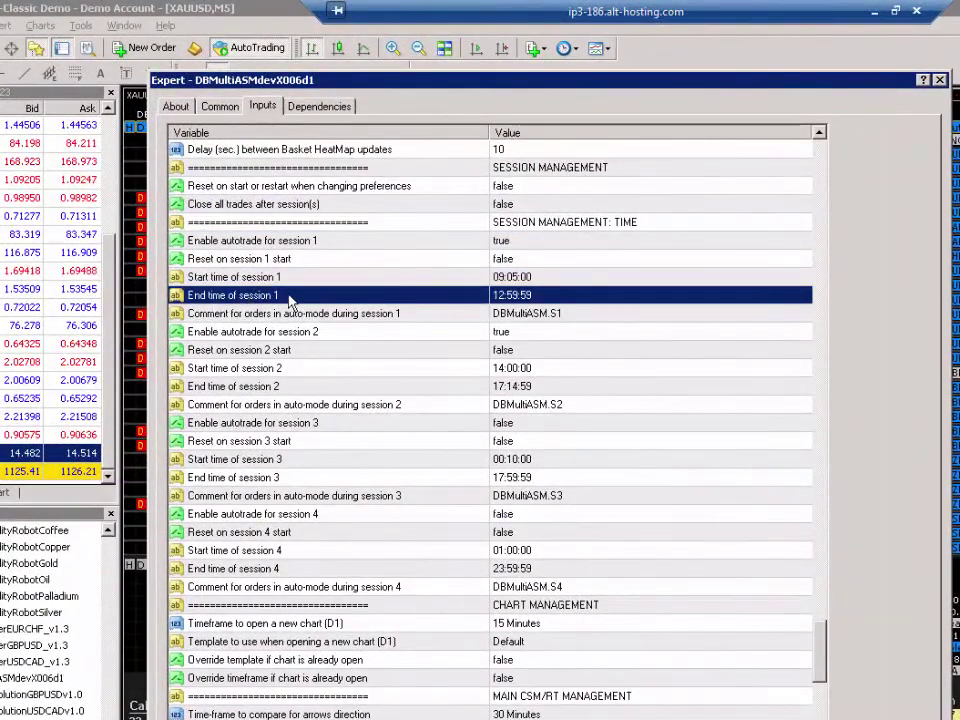
{"action": "left_click", "coordinate": [296, 386]}
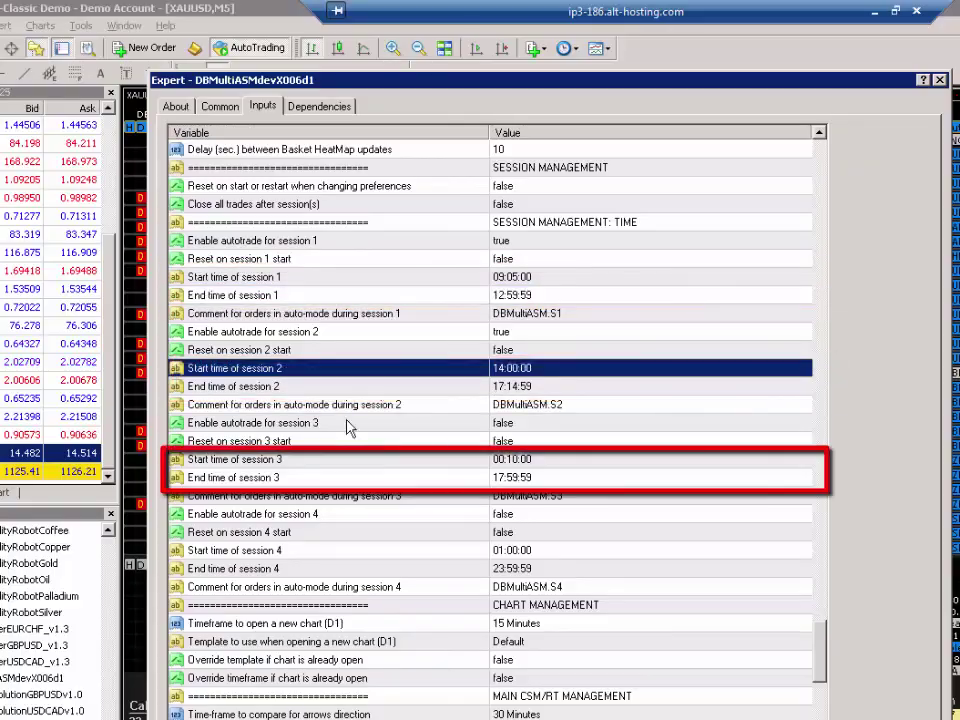
{"action": "left_click", "coordinate": [347, 425]}
{"action": "left_click", "coordinate": [333, 551]}
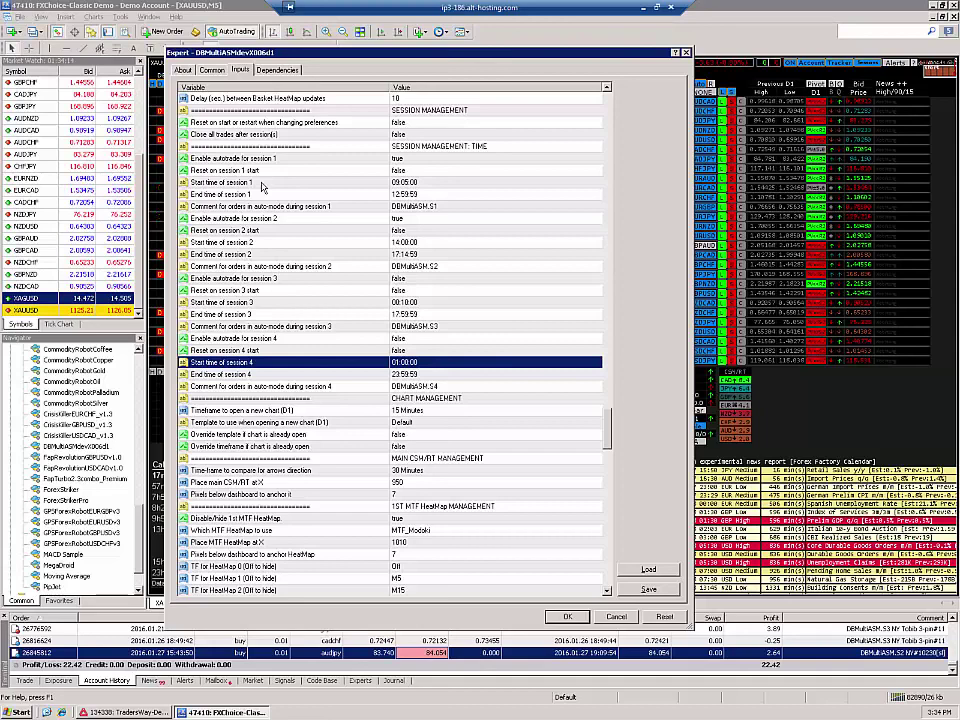
- Review session 1's start and end times against the remote computer's clock by opening its date and time settings
{"action": "left_click", "coordinate": [258, 183]}
{"action": "left_click", "coordinate": [248, 196]}
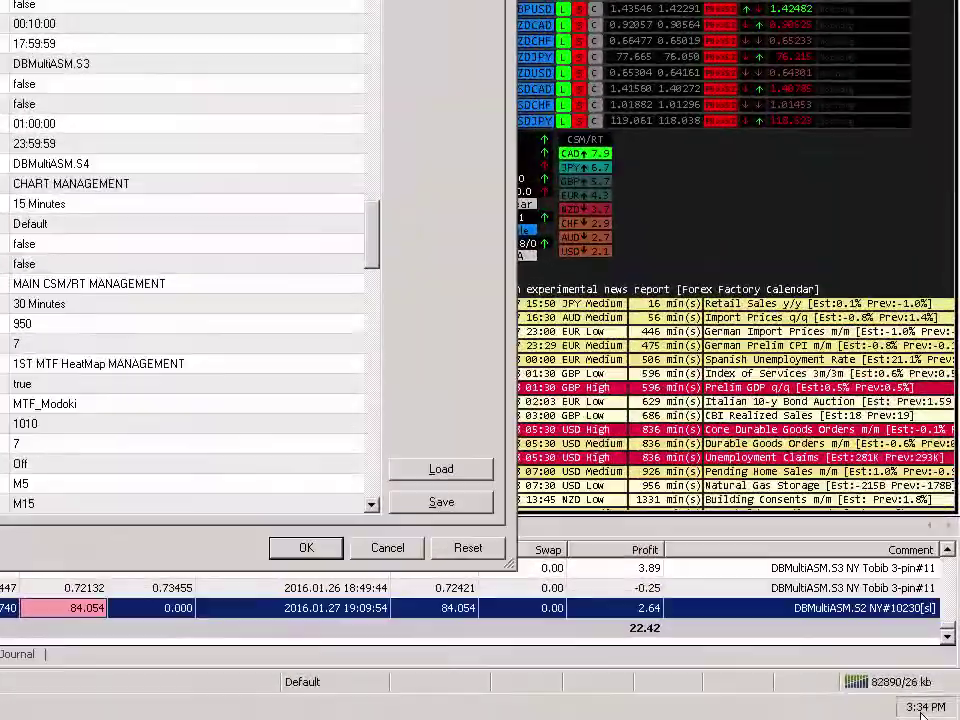
{"action": "right_click", "coordinate": [922, 712]}
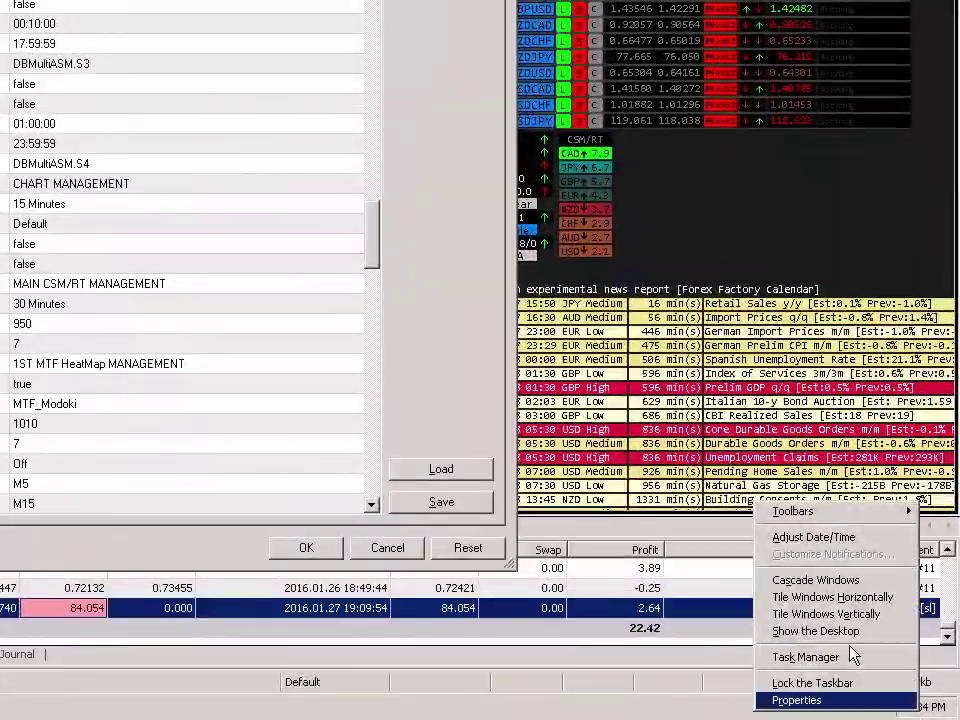
{"action": "left_click", "coordinate": [805, 537]}
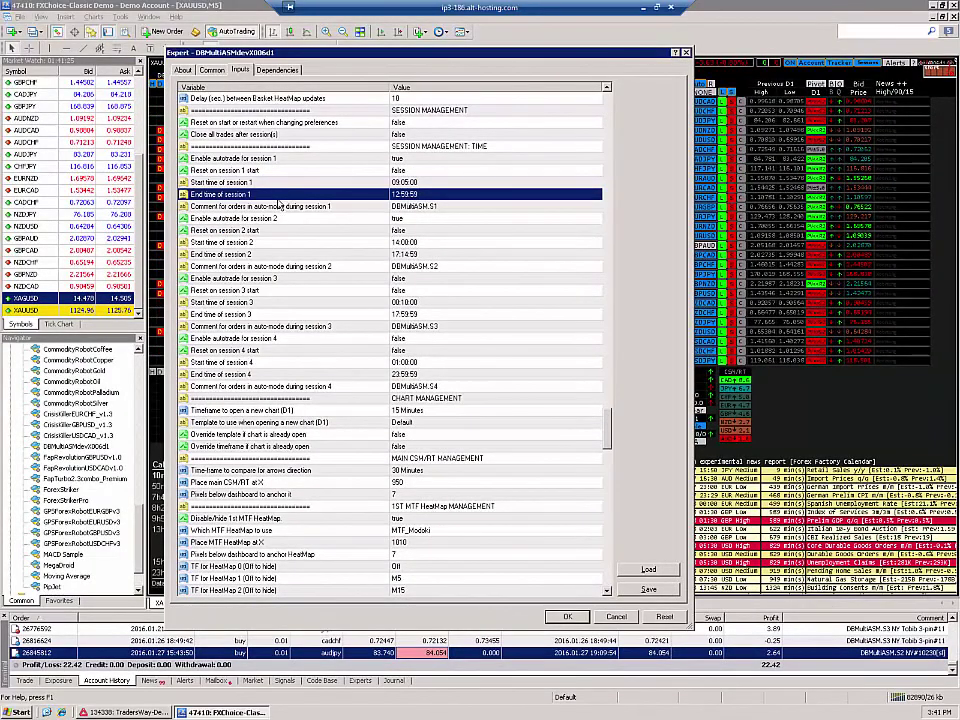
- Set the start time of session 1 to 09:00:00 in the dashboard expert's inputs
{"action": "left_click", "coordinate": [281, 184]}
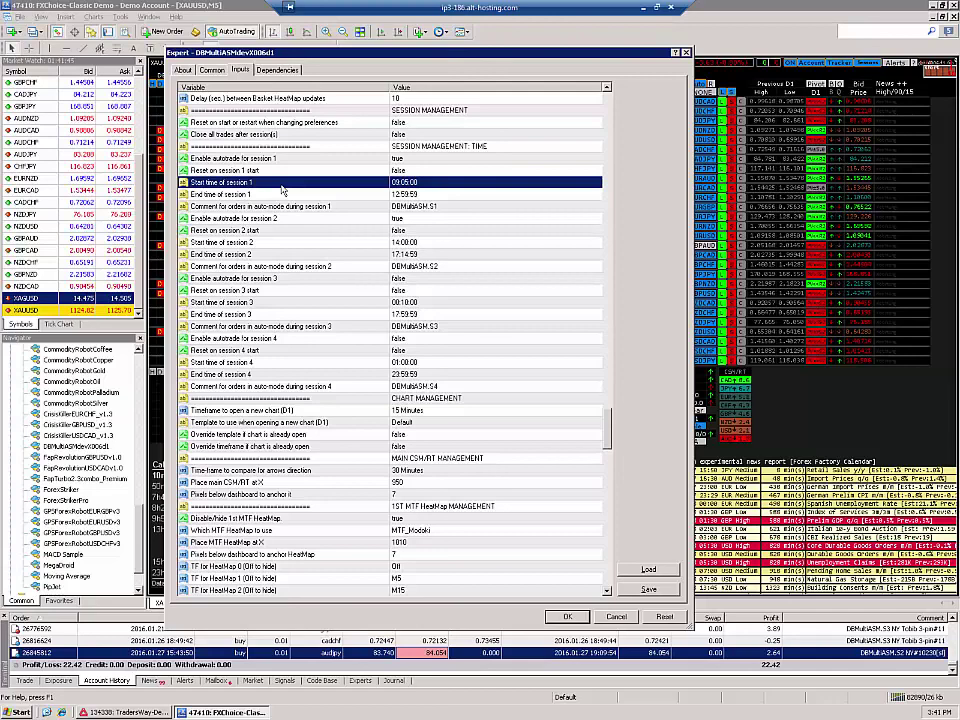
{"action": "left_click", "coordinate": [407, 185]}
{"action": "double_click", "coordinate": [403, 185]}
{"action": "left_click", "coordinate": [402, 182]}
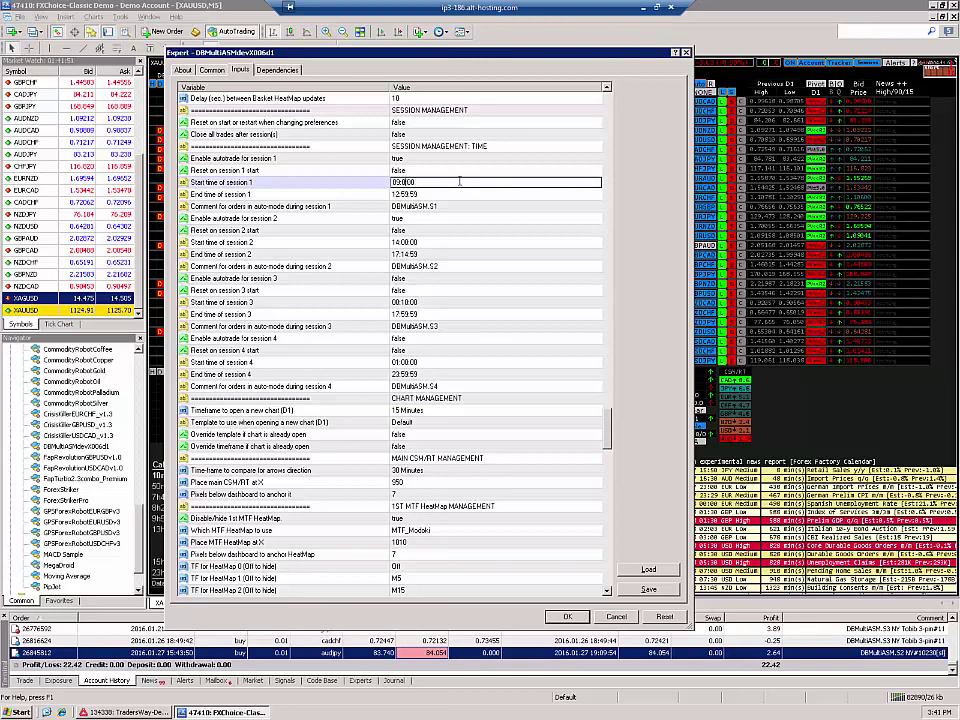
{"action": "type", "text": "0"}
- Set the end time of session 1 to 17:00:00 and apply the expert's settings to the XAUUSD chart
{"action": "left_click", "coordinate": [427, 195]}
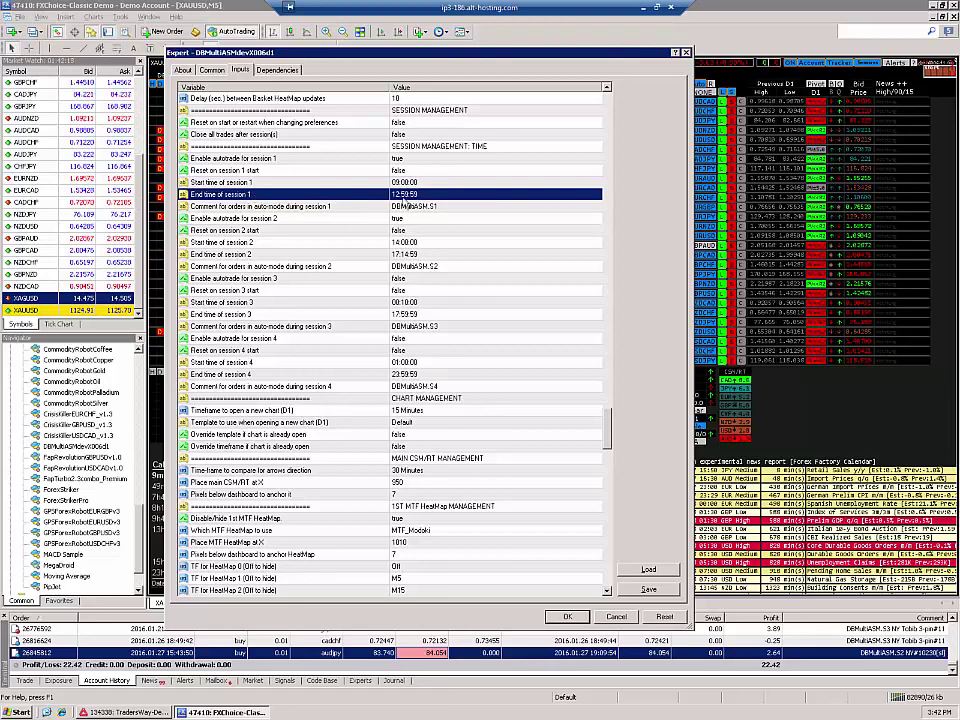
{"action": "double_click", "coordinate": [398, 195]}
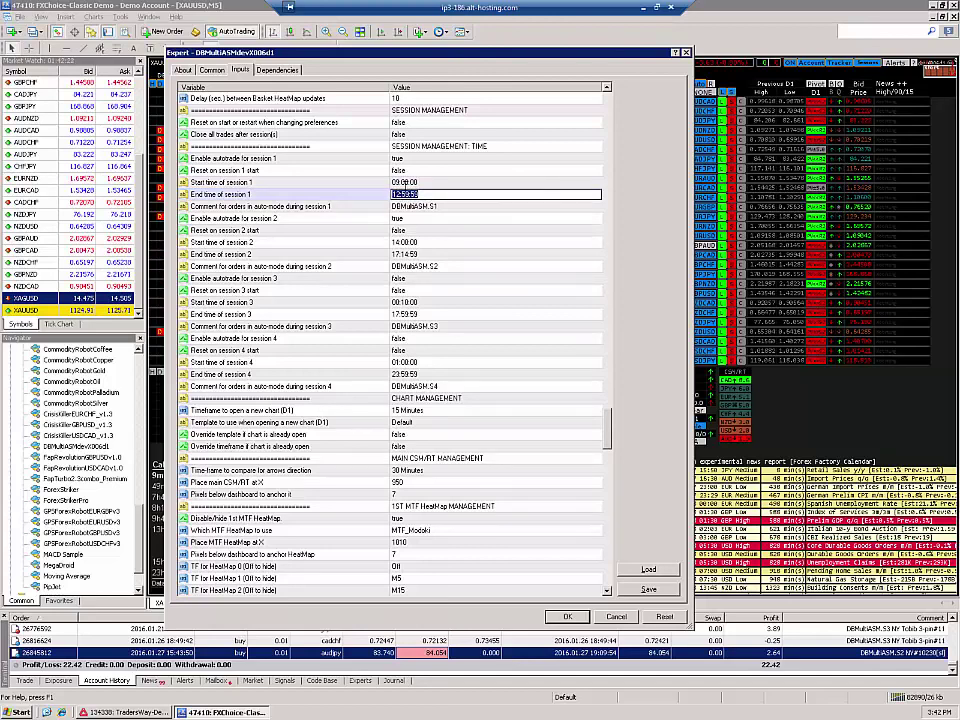
{"action": "type", "text": "17:00"}
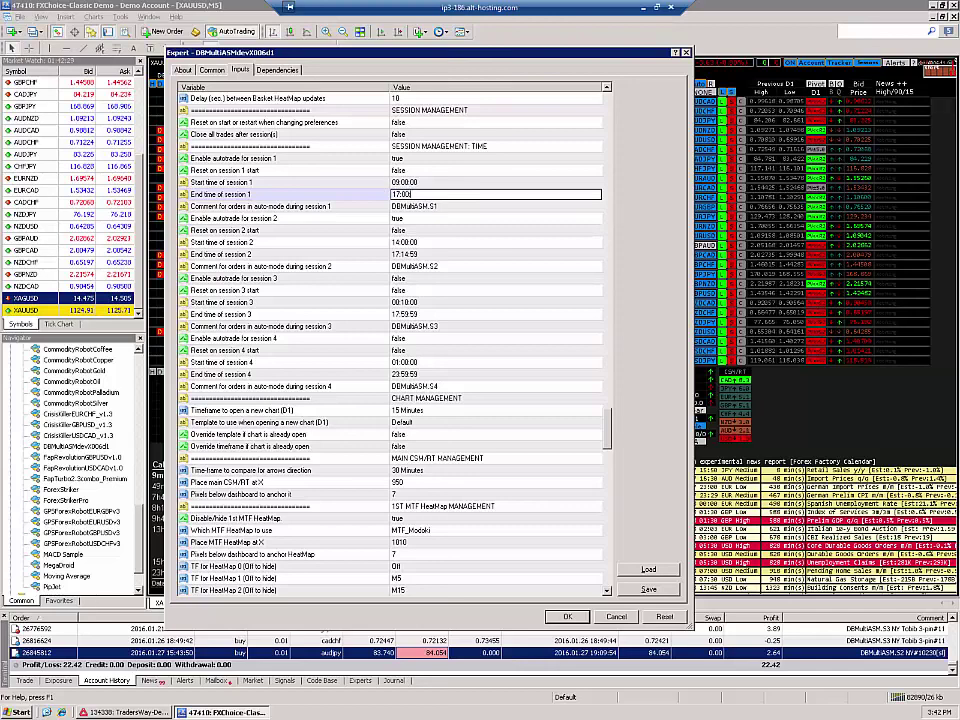
{"action": "type", "text": ":00"}
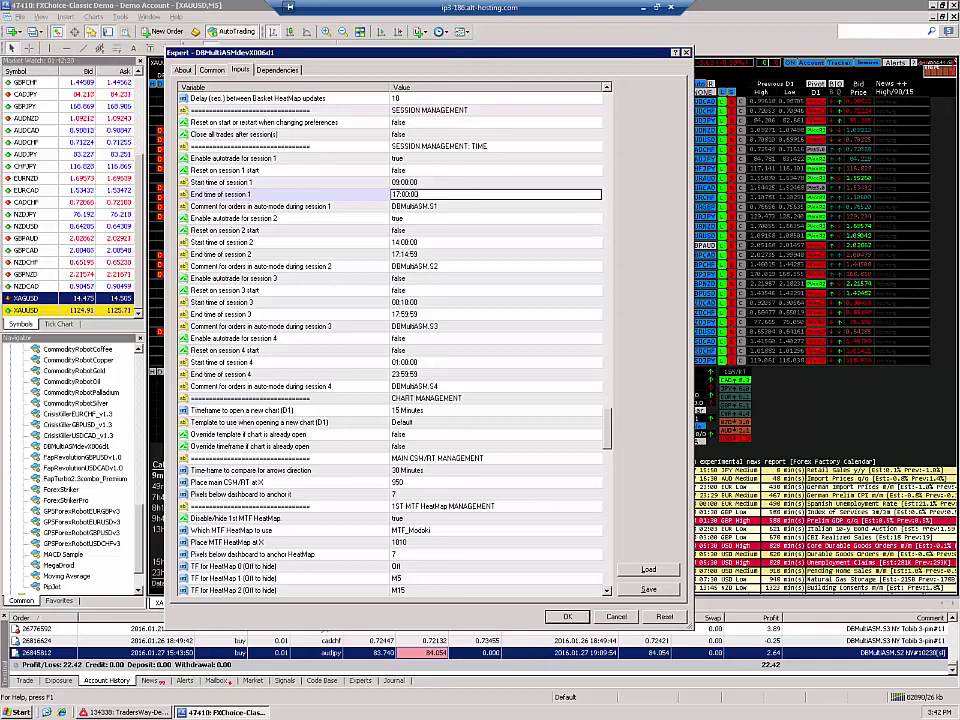
{"action": "left_click", "coordinate": [402, 244]}
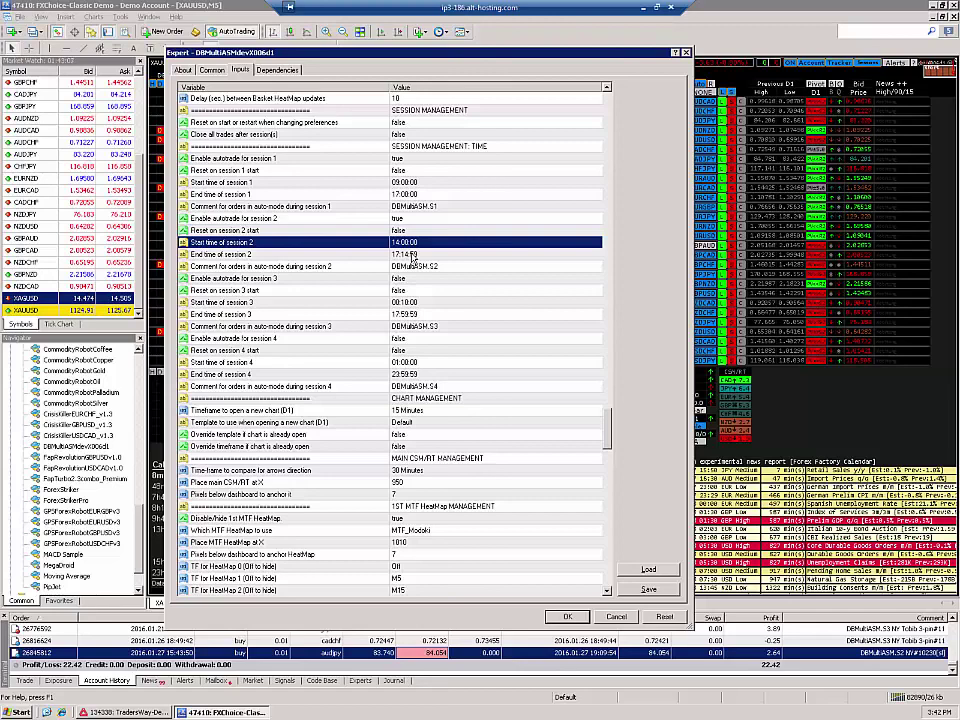
{"action": "left_click", "coordinate": [569, 622]}
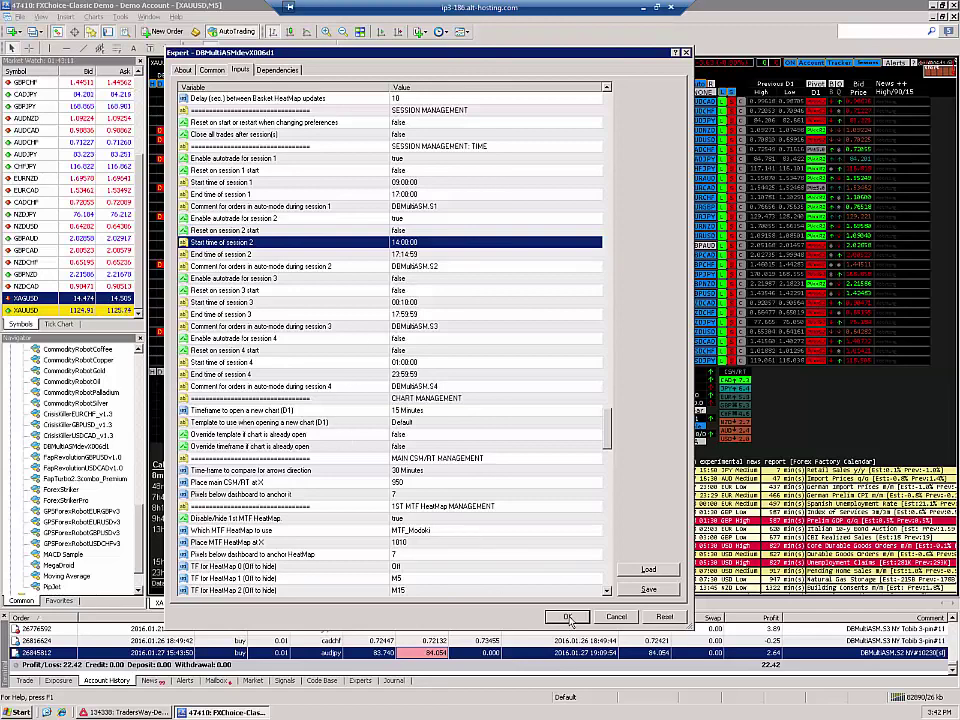
{"action": "left_click", "coordinate": [569, 620]}
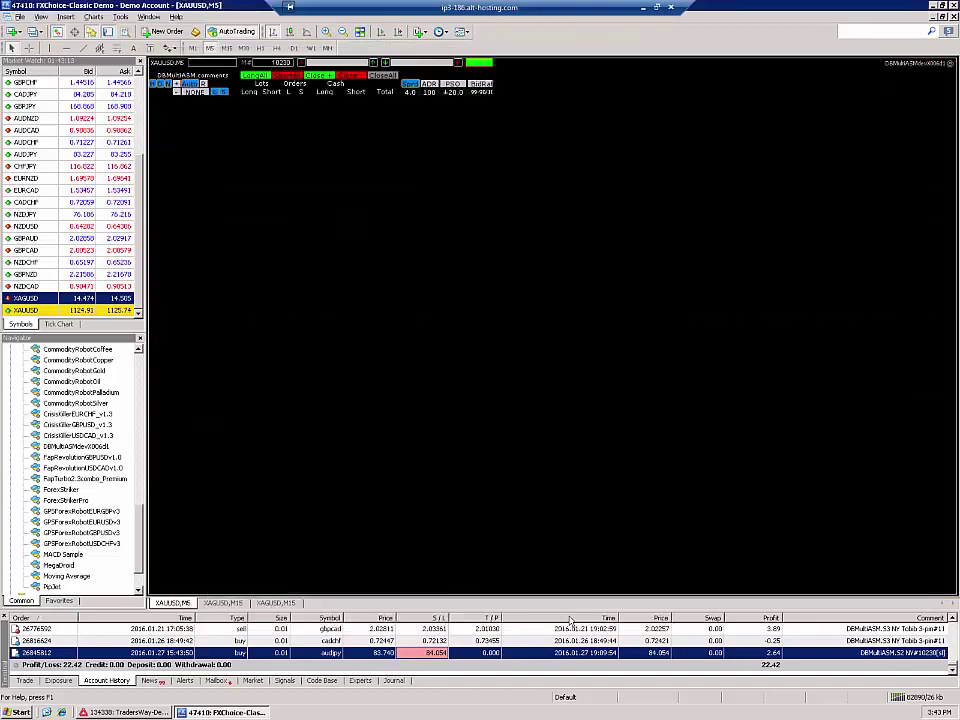